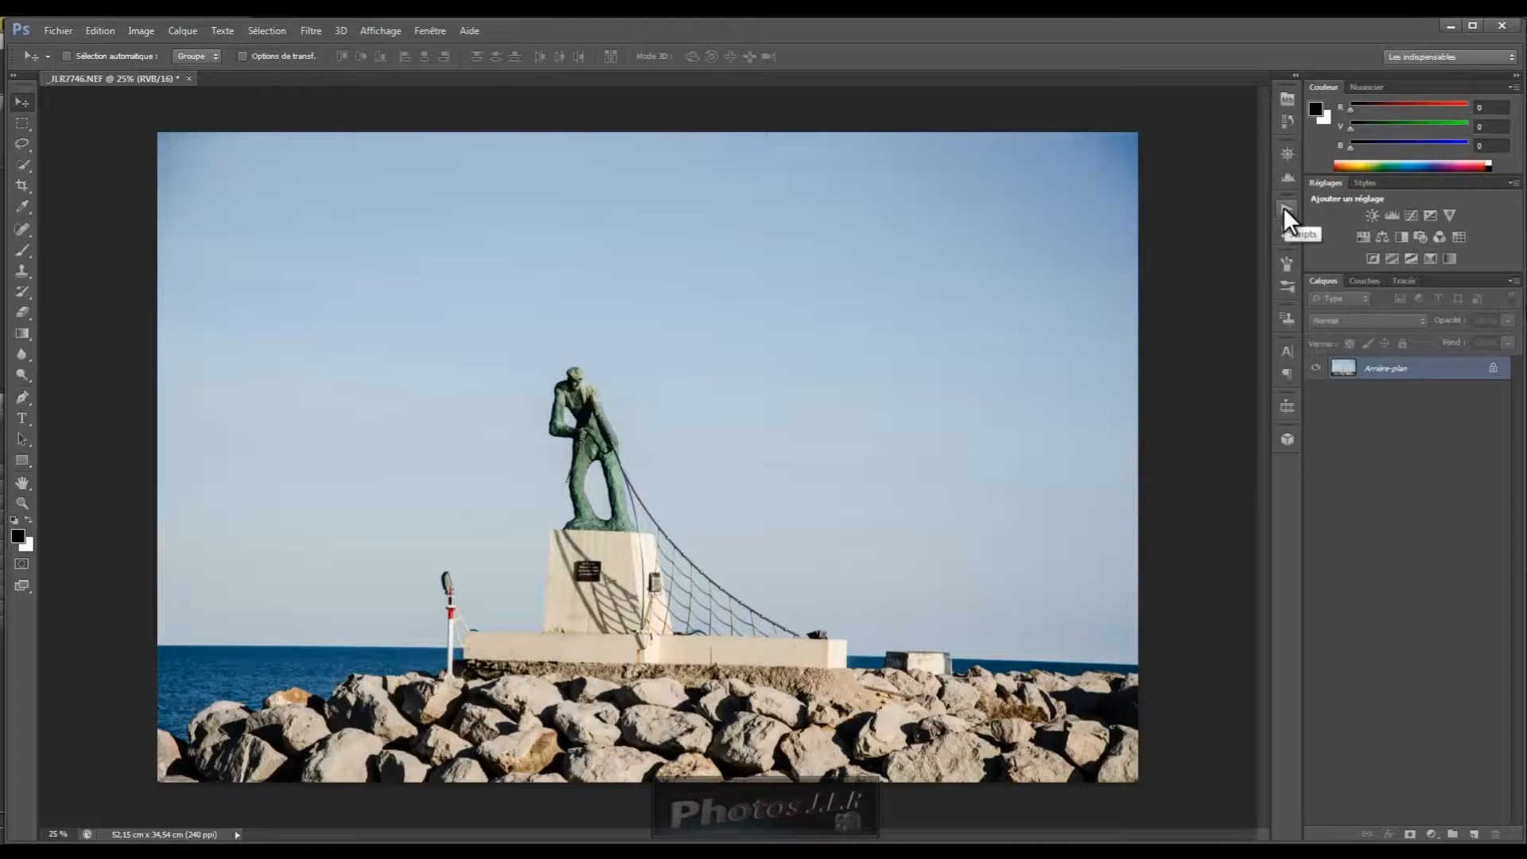
# Step: Create a new action set named "Mes Scripts" in the Scripts panel
pyautogui.click(1286, 209)
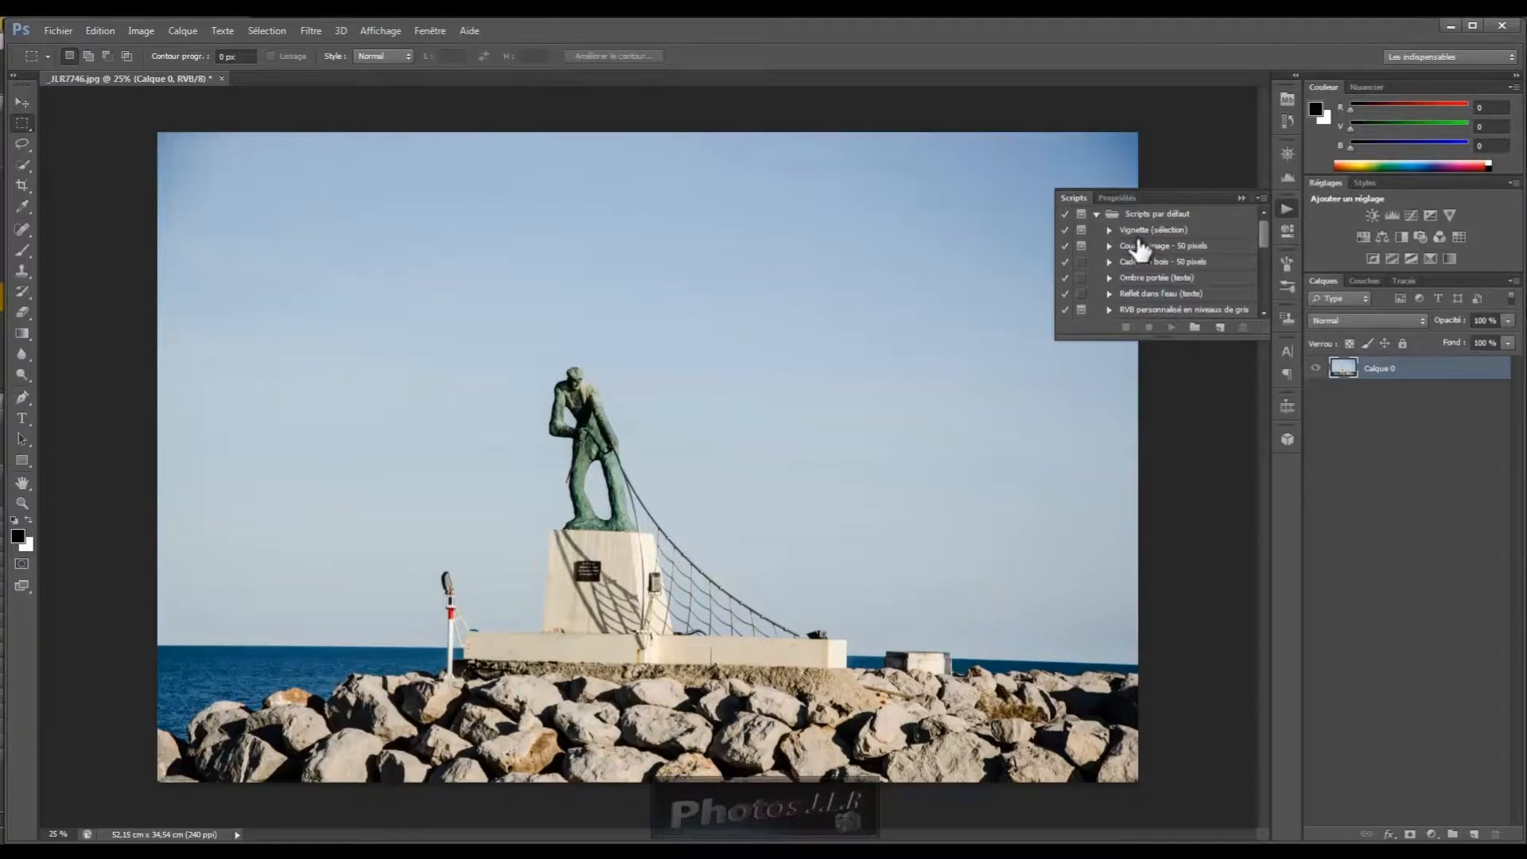
pyautogui.click(1261, 198)
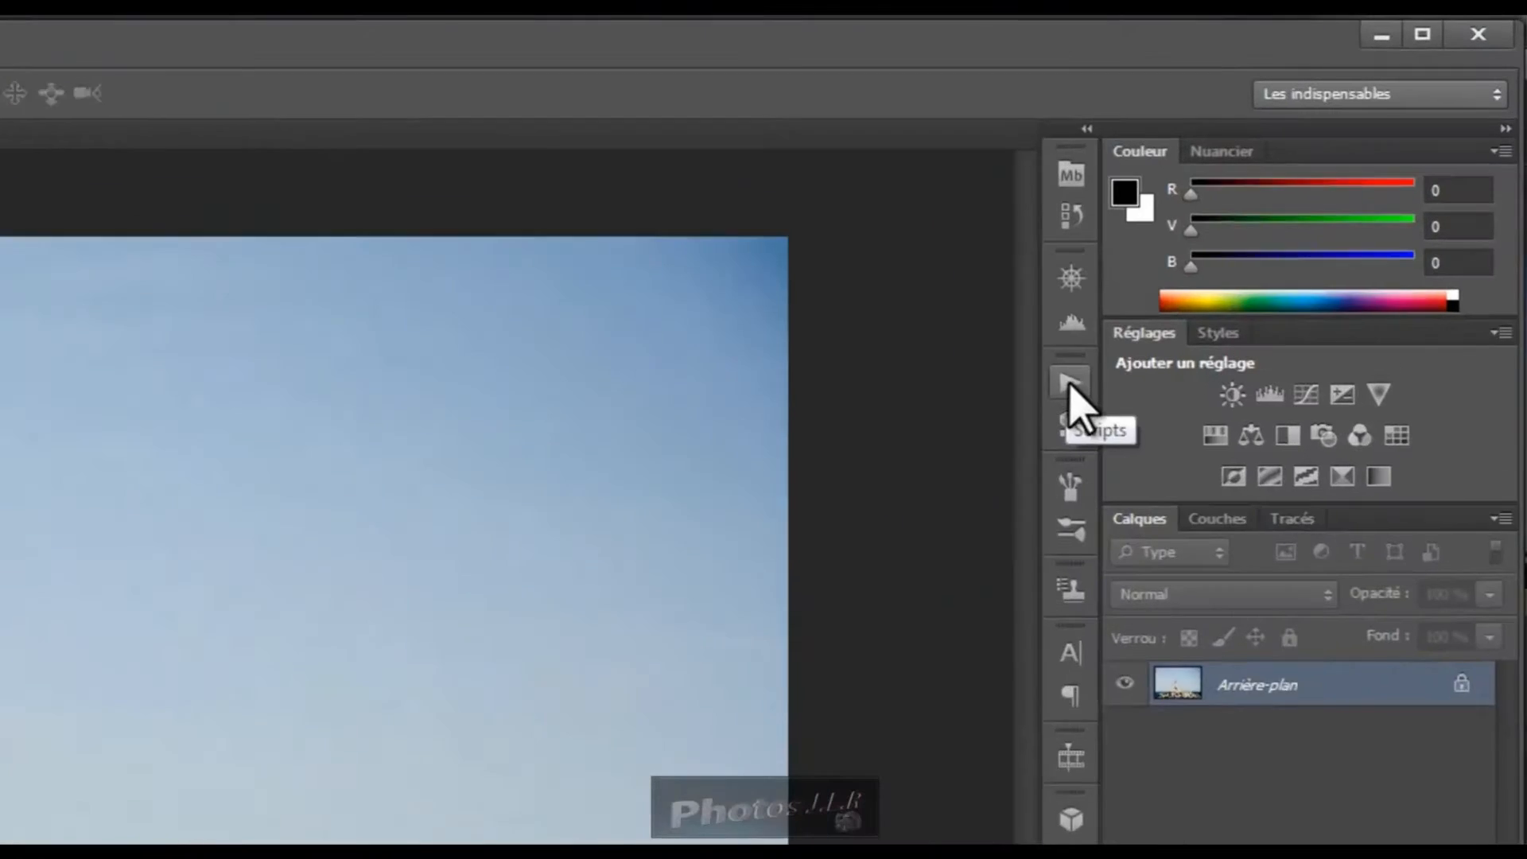
pyautogui.click(1286, 208)
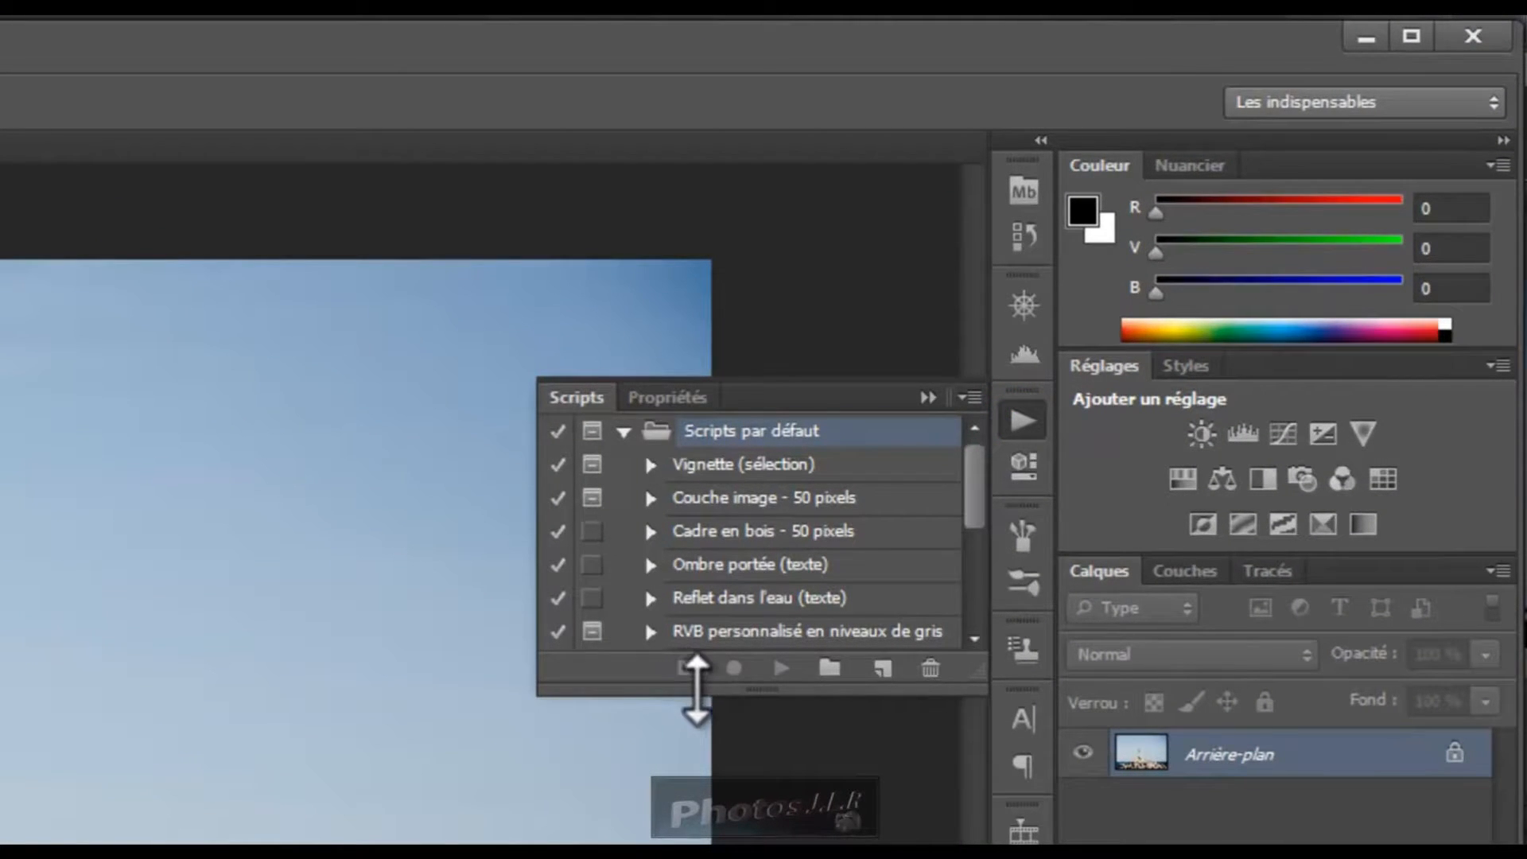
pyautogui.click(829, 669)
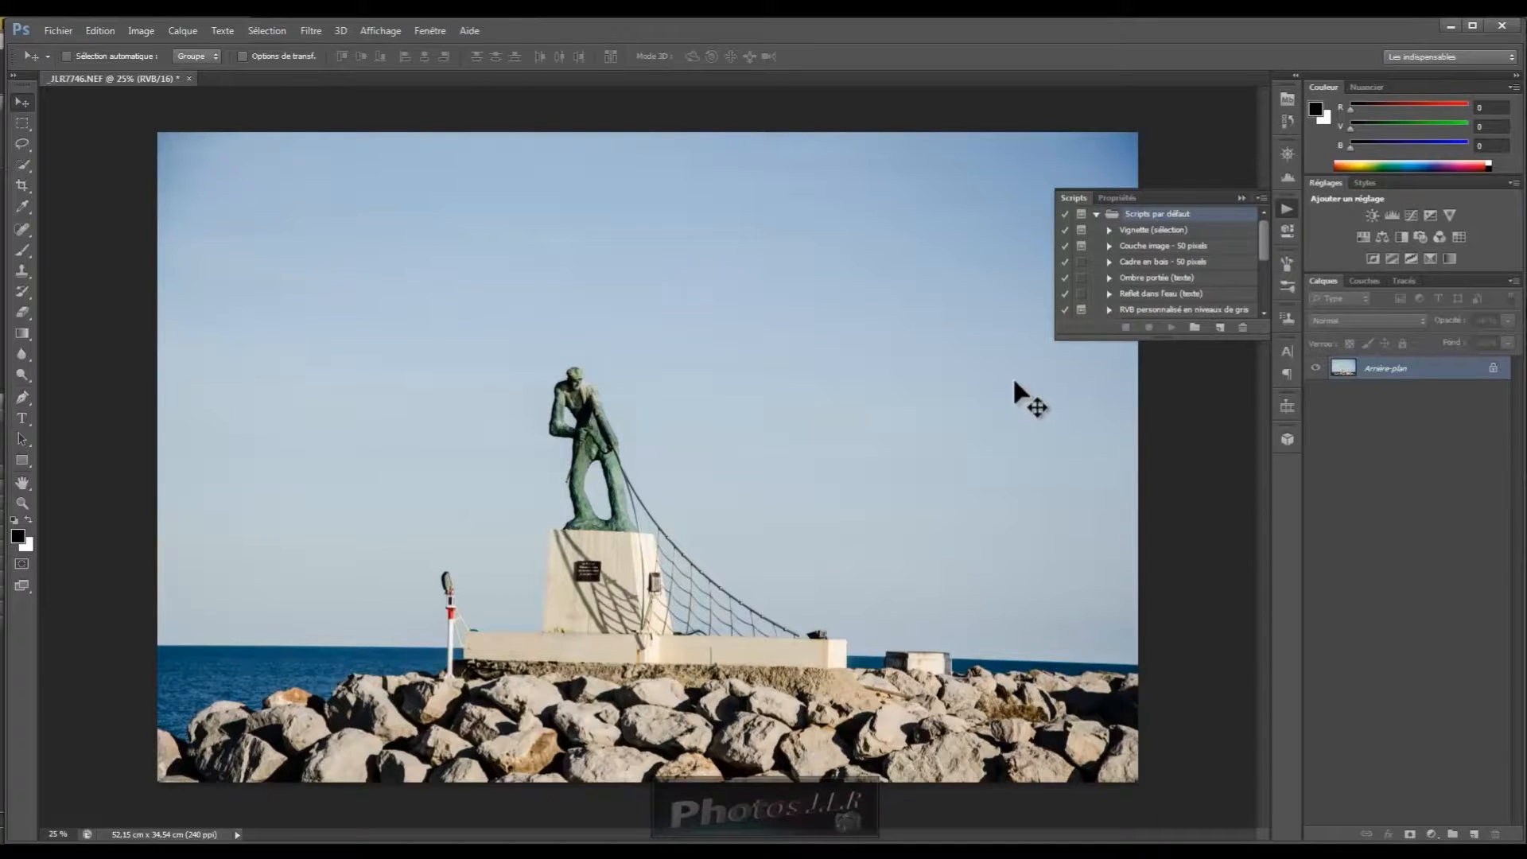
pyautogui.click(1194, 327)
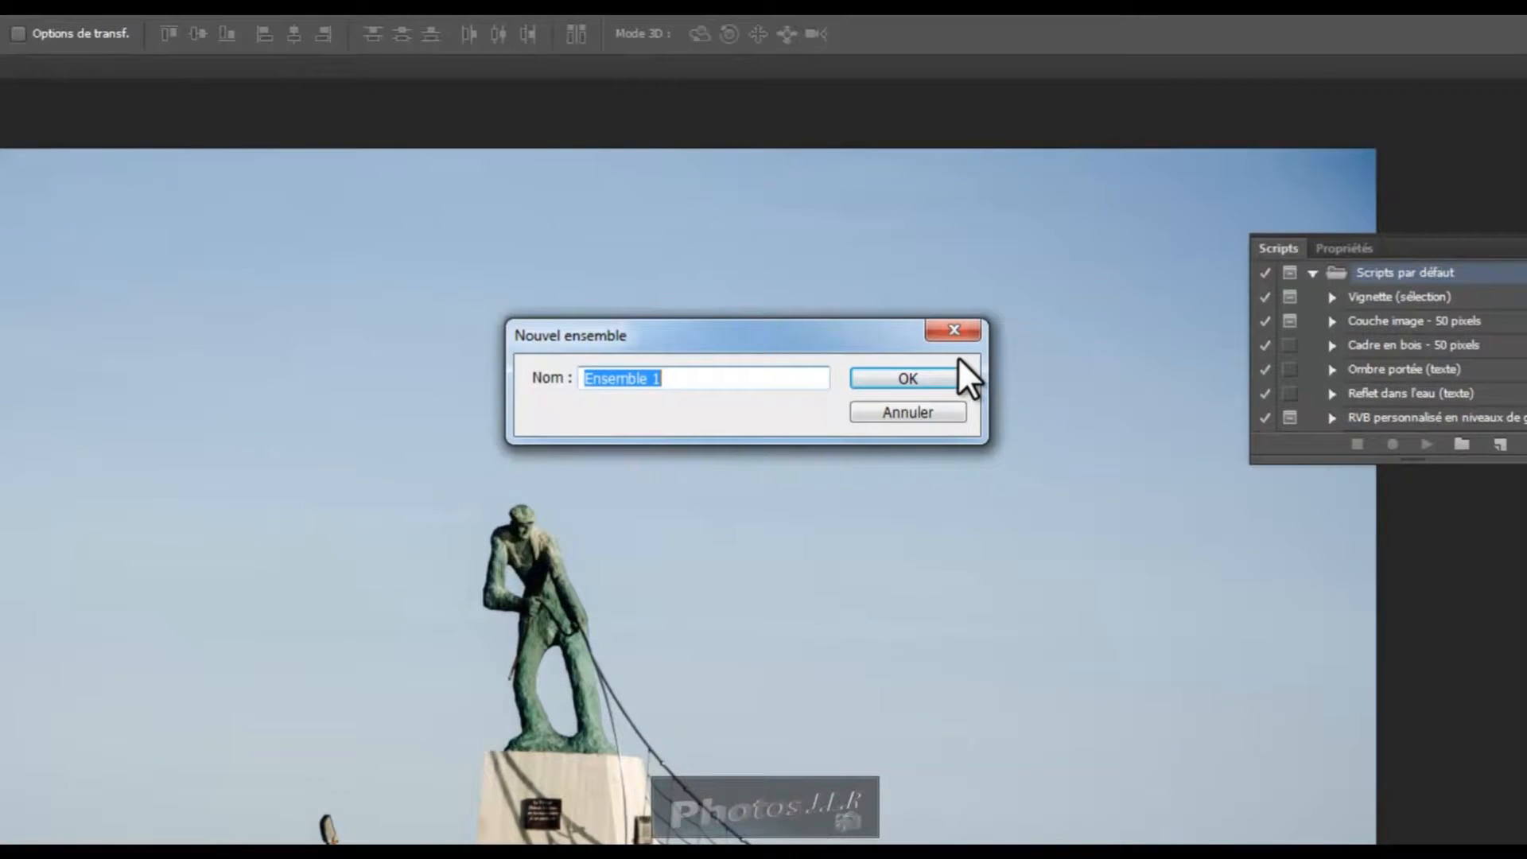
pyautogui.write('Mes S')
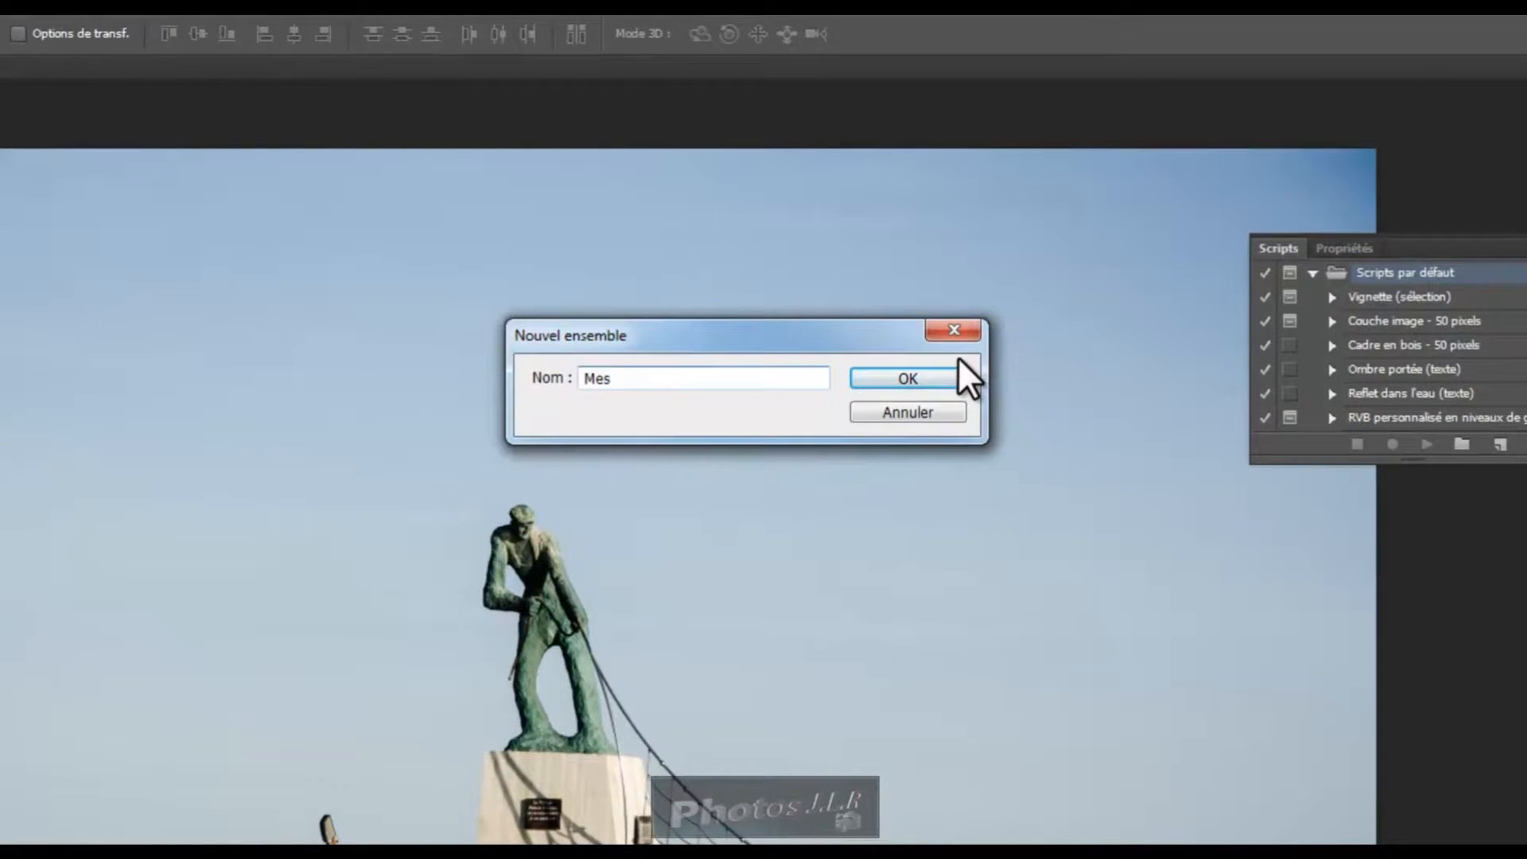
pyautogui.write('cripts')
pyautogui.click(522, 381)
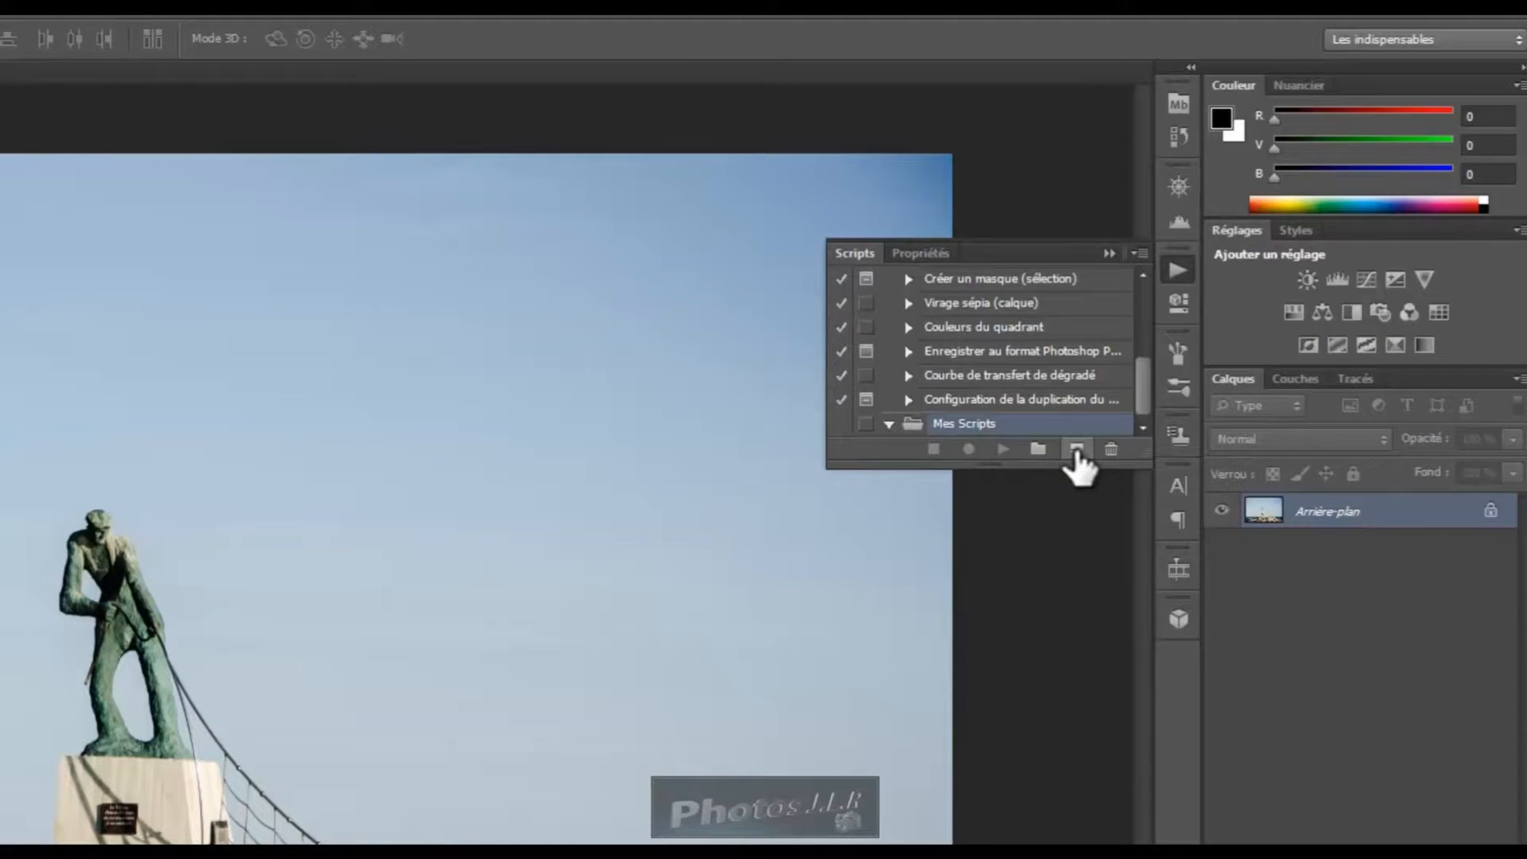
# Step: Create a script named "Images pour le web" in the Mes Scripts set with the colour Rouge and start recording it
pyautogui.click(1076, 450)
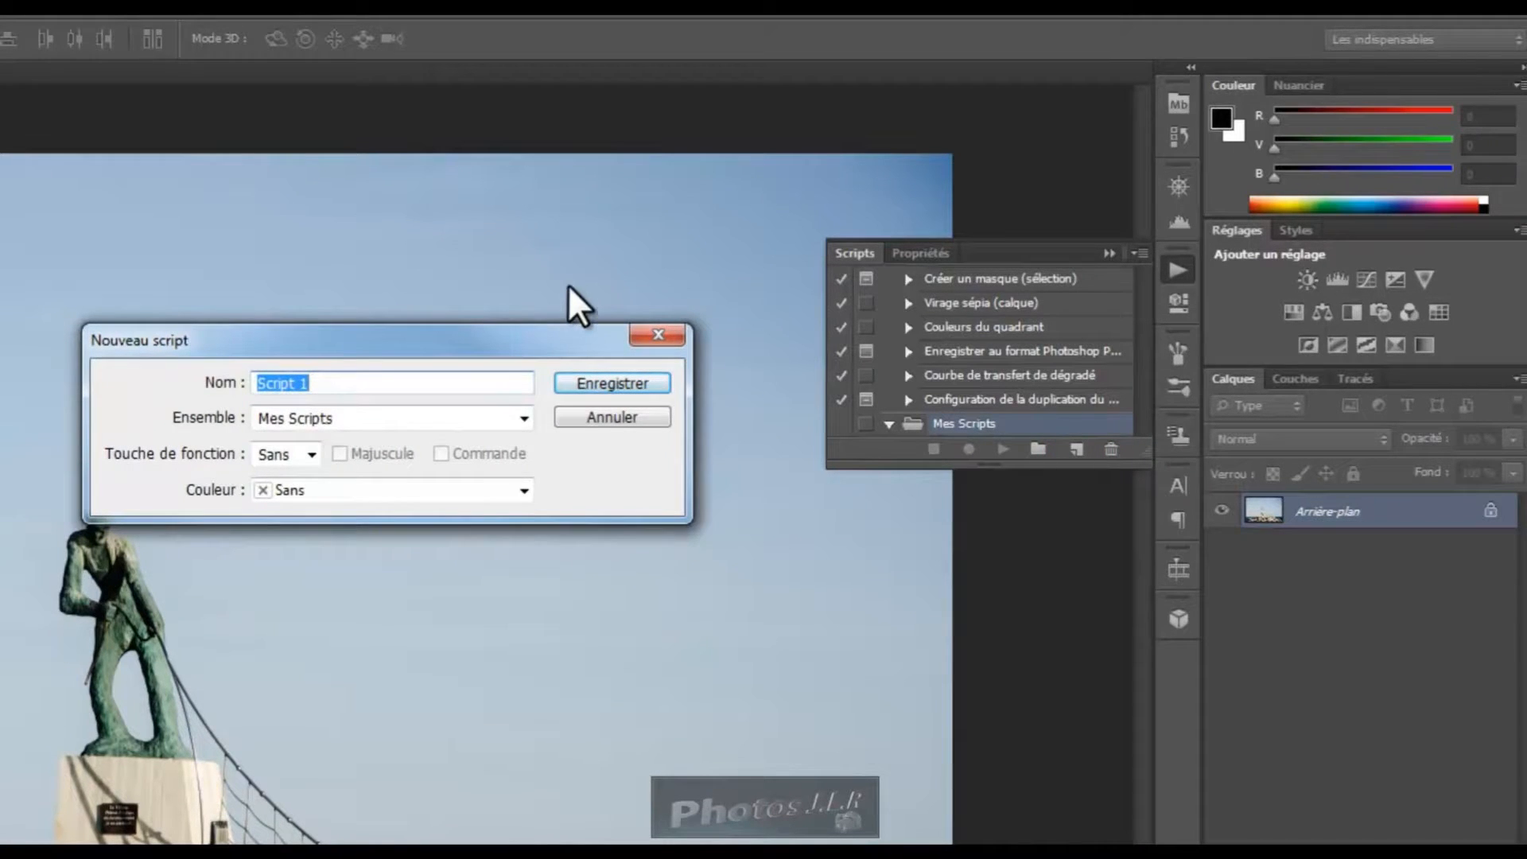
pyautogui.write('I')
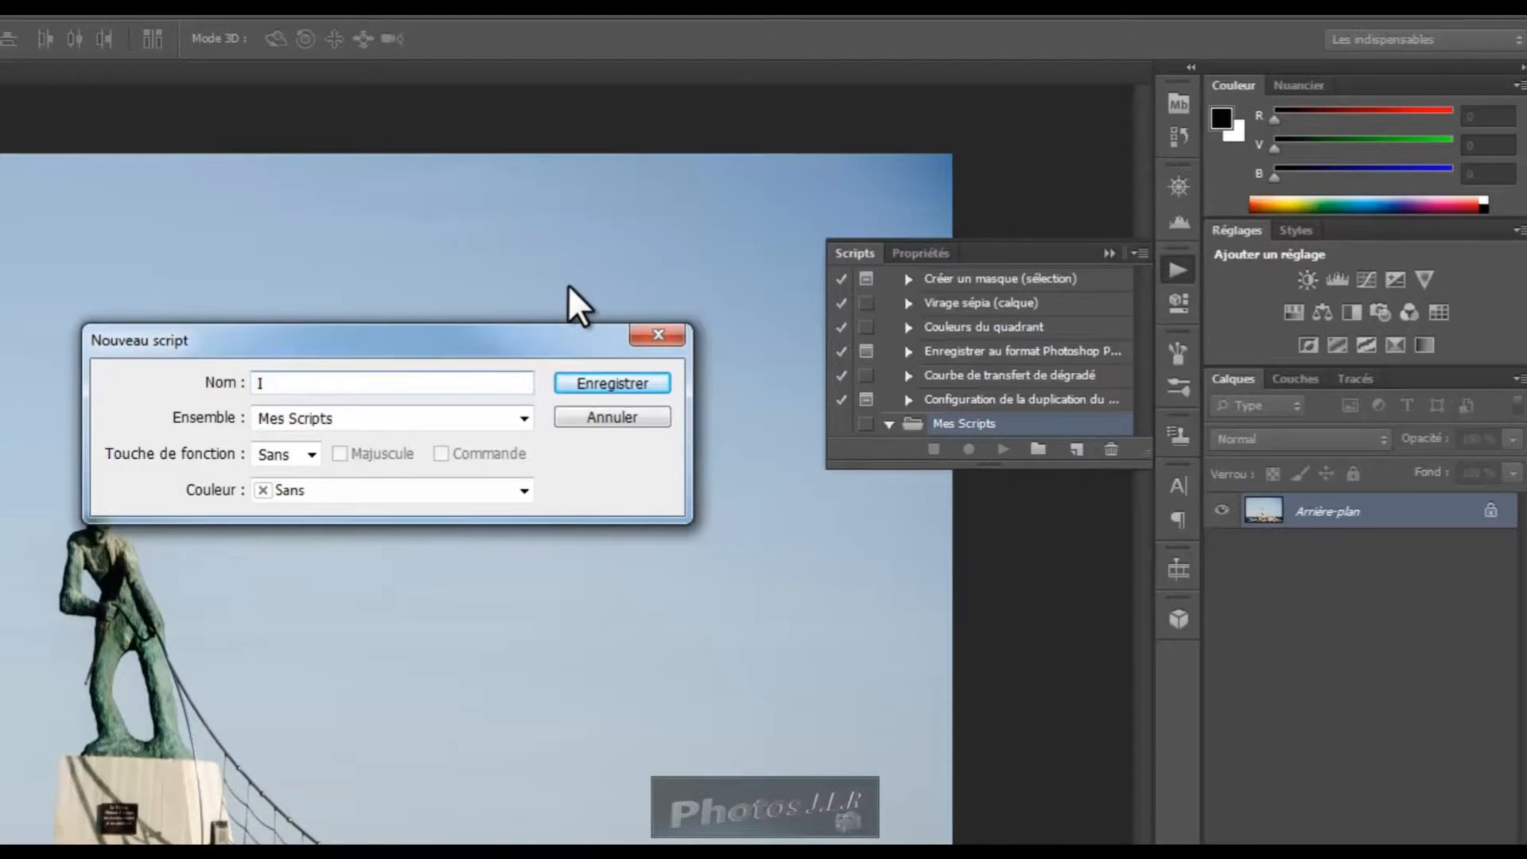
pyautogui.write('mages pour le we')
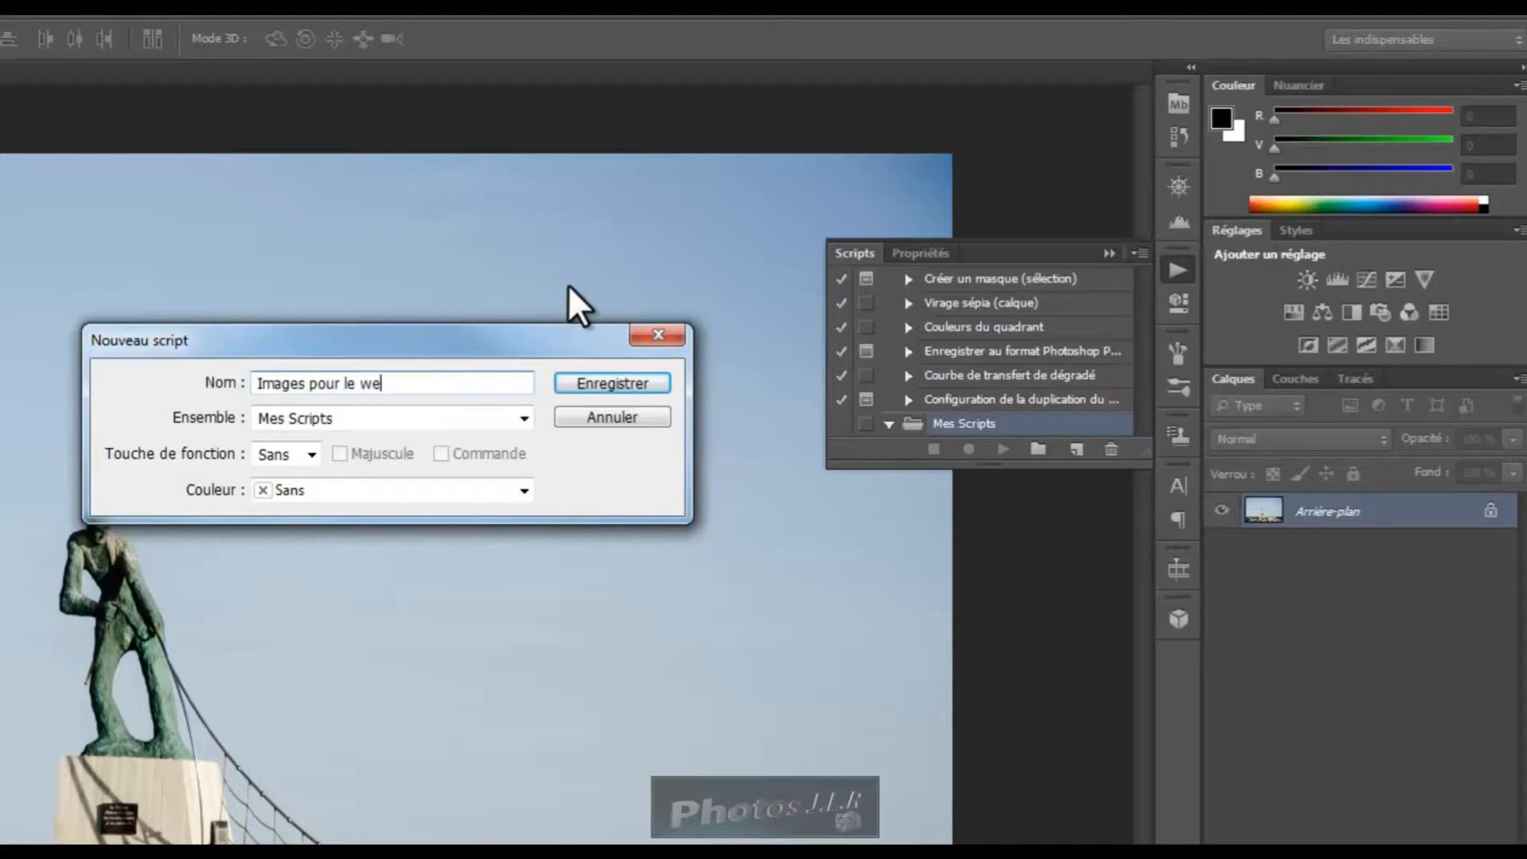
pyautogui.write('b')
pyautogui.click(525, 491)
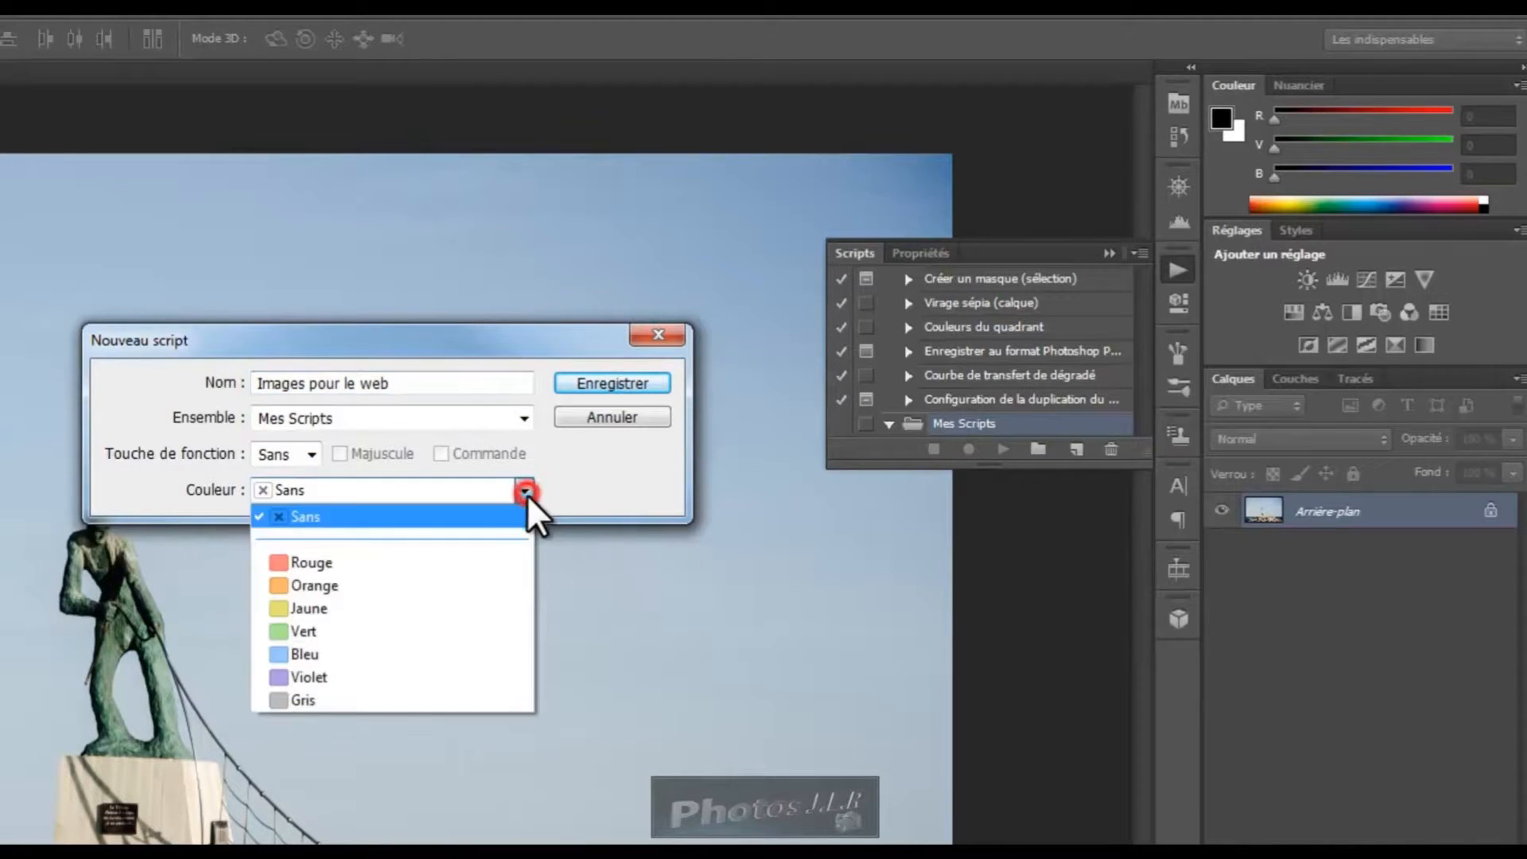
pyautogui.click(281, 563)
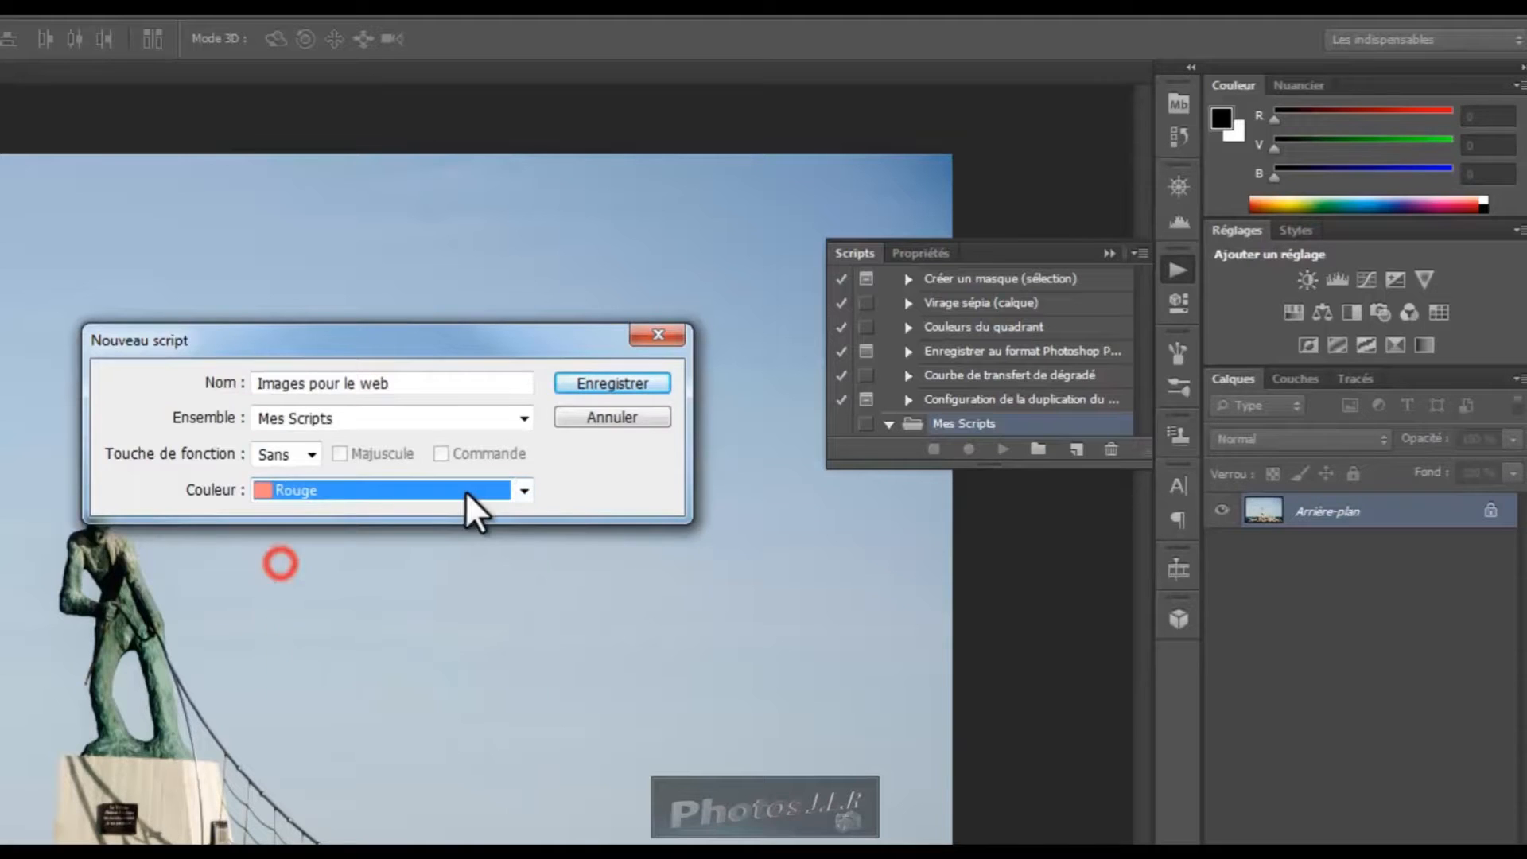
pyautogui.click(619, 380)
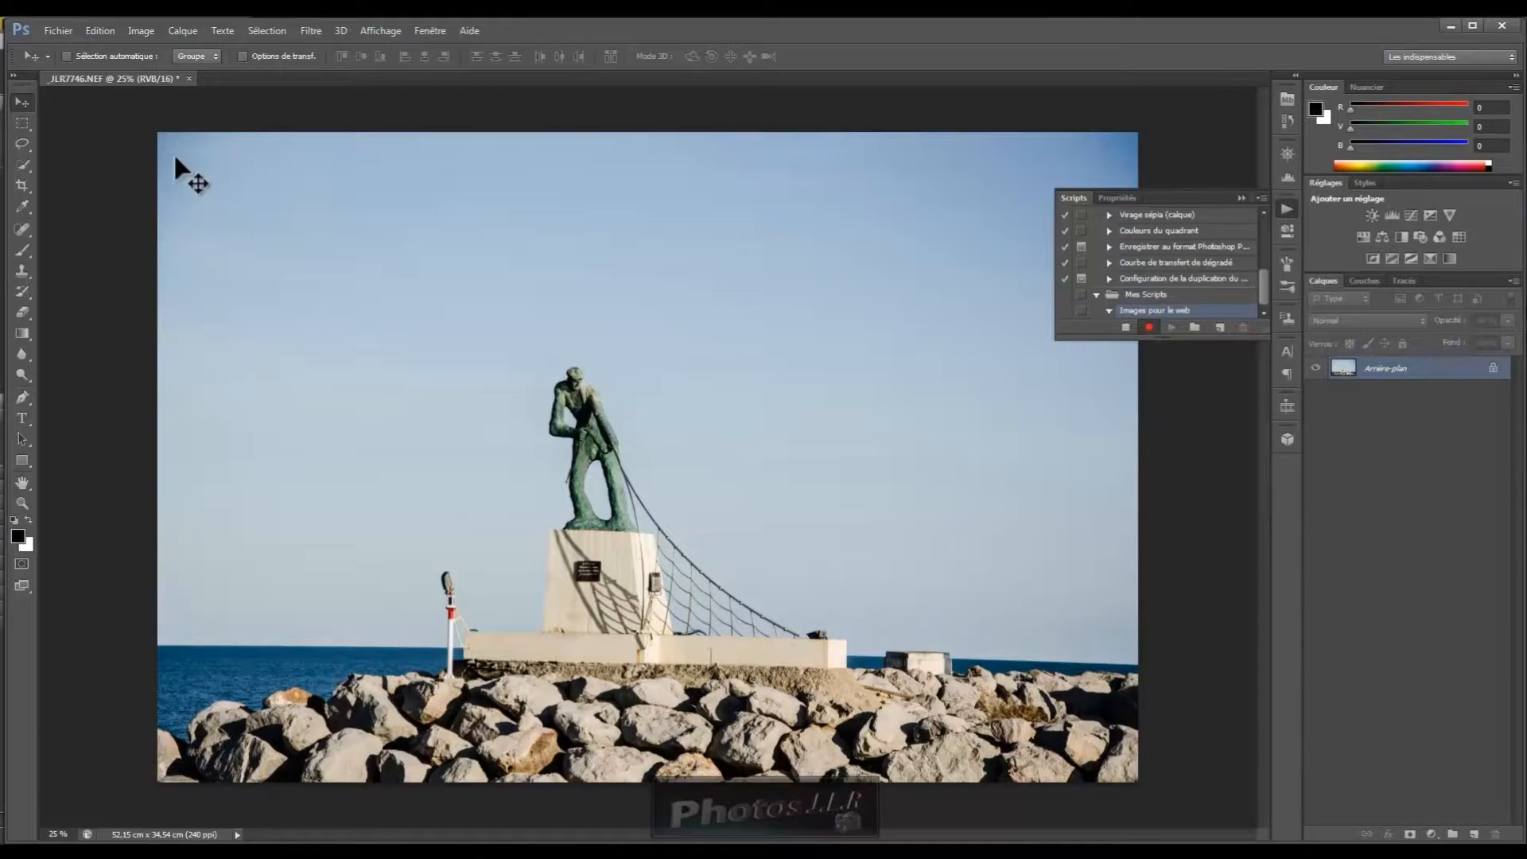
# Step: Resize the image by setting its resolution to 72 pixels/inch, keeping proportions and resampling enabled
pyautogui.click(142, 31)
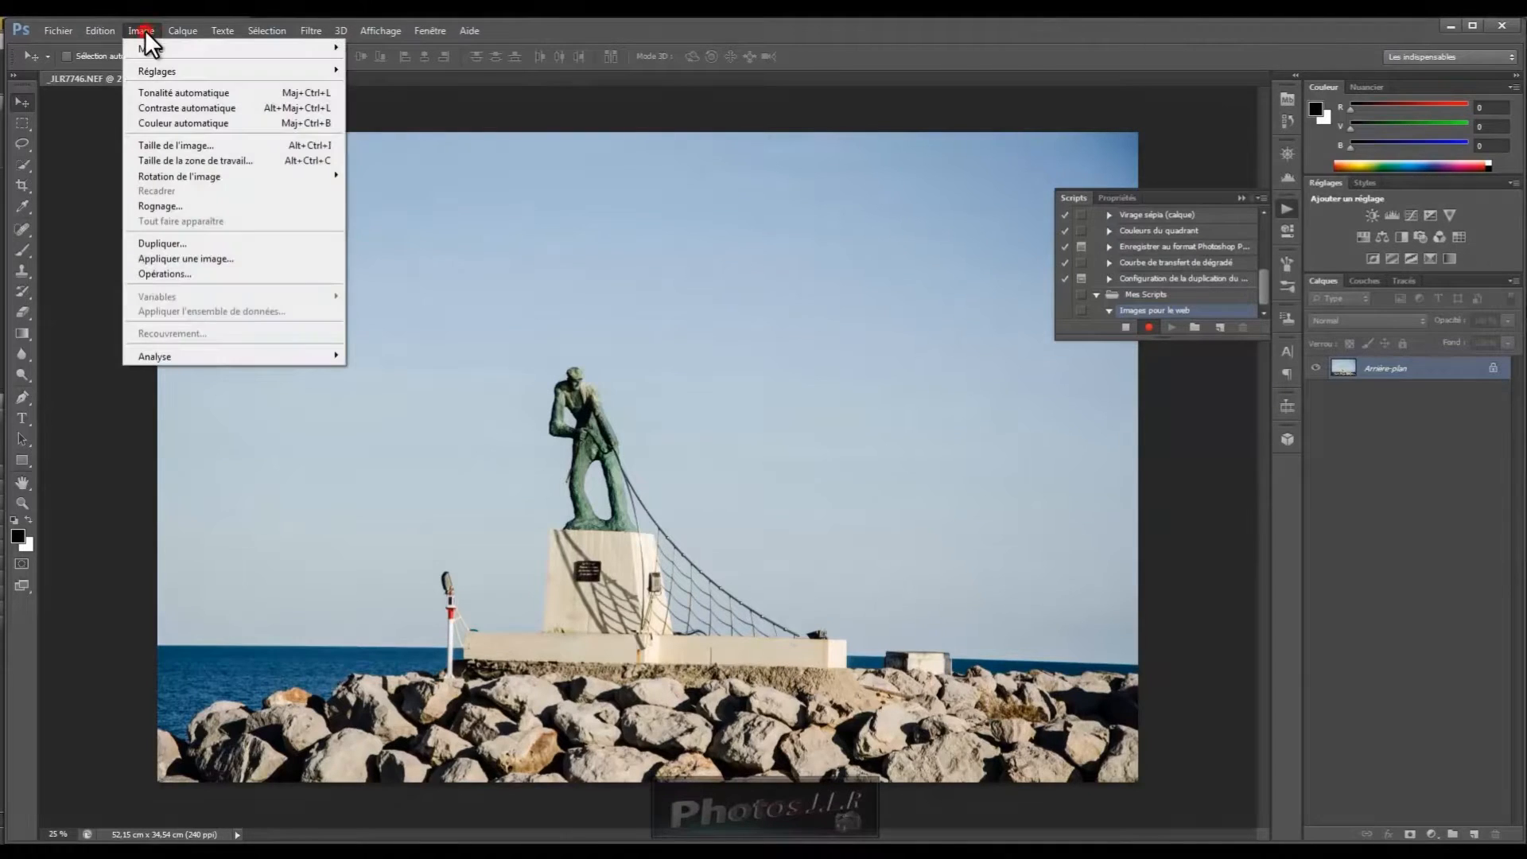
pyautogui.click(179, 145)
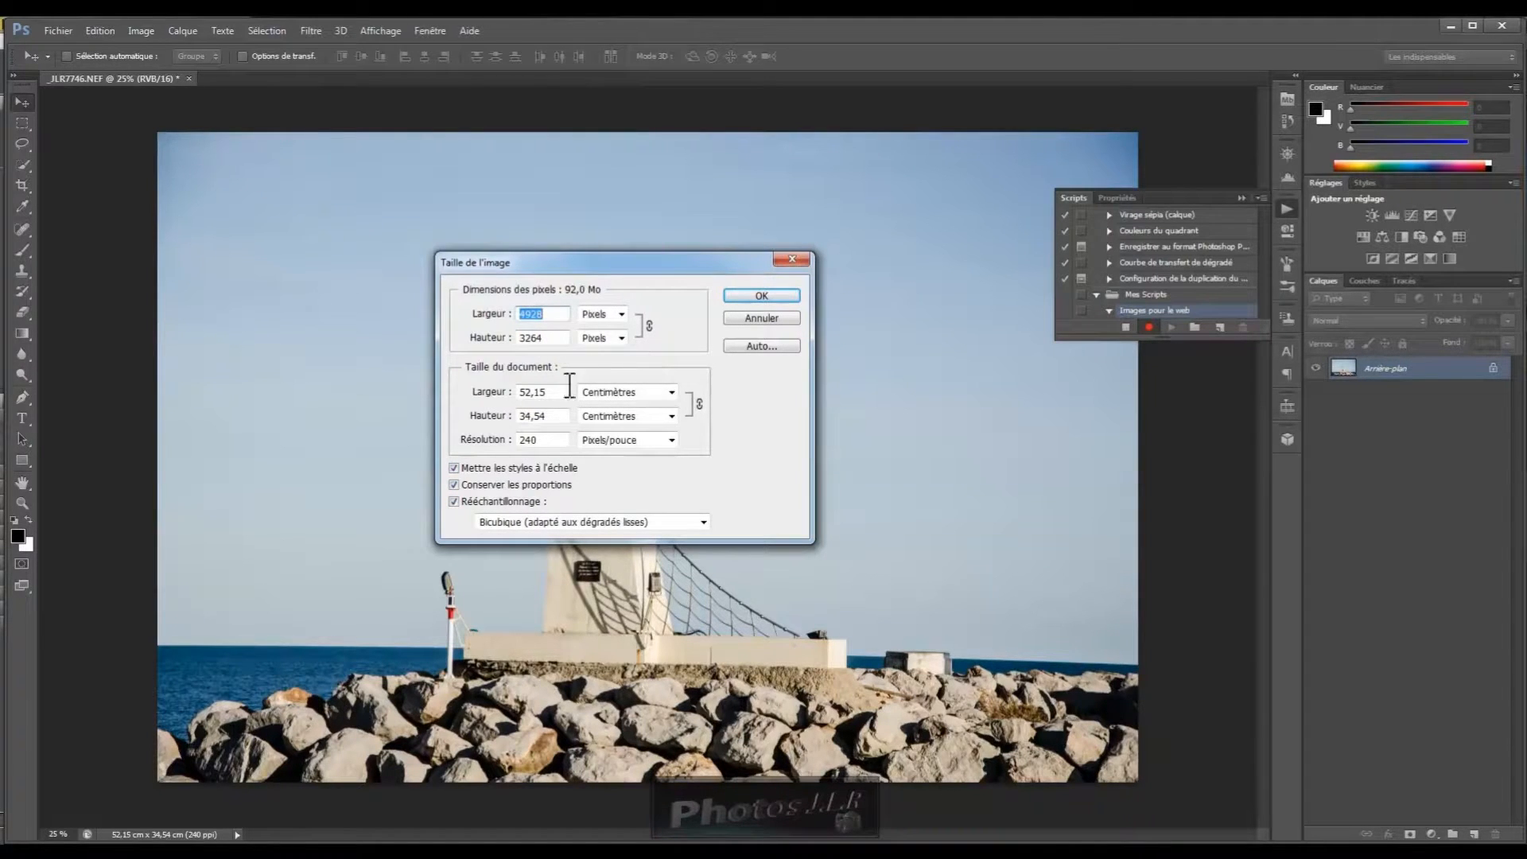
pyautogui.doubleClick(537, 439)
pyautogui.write('7')
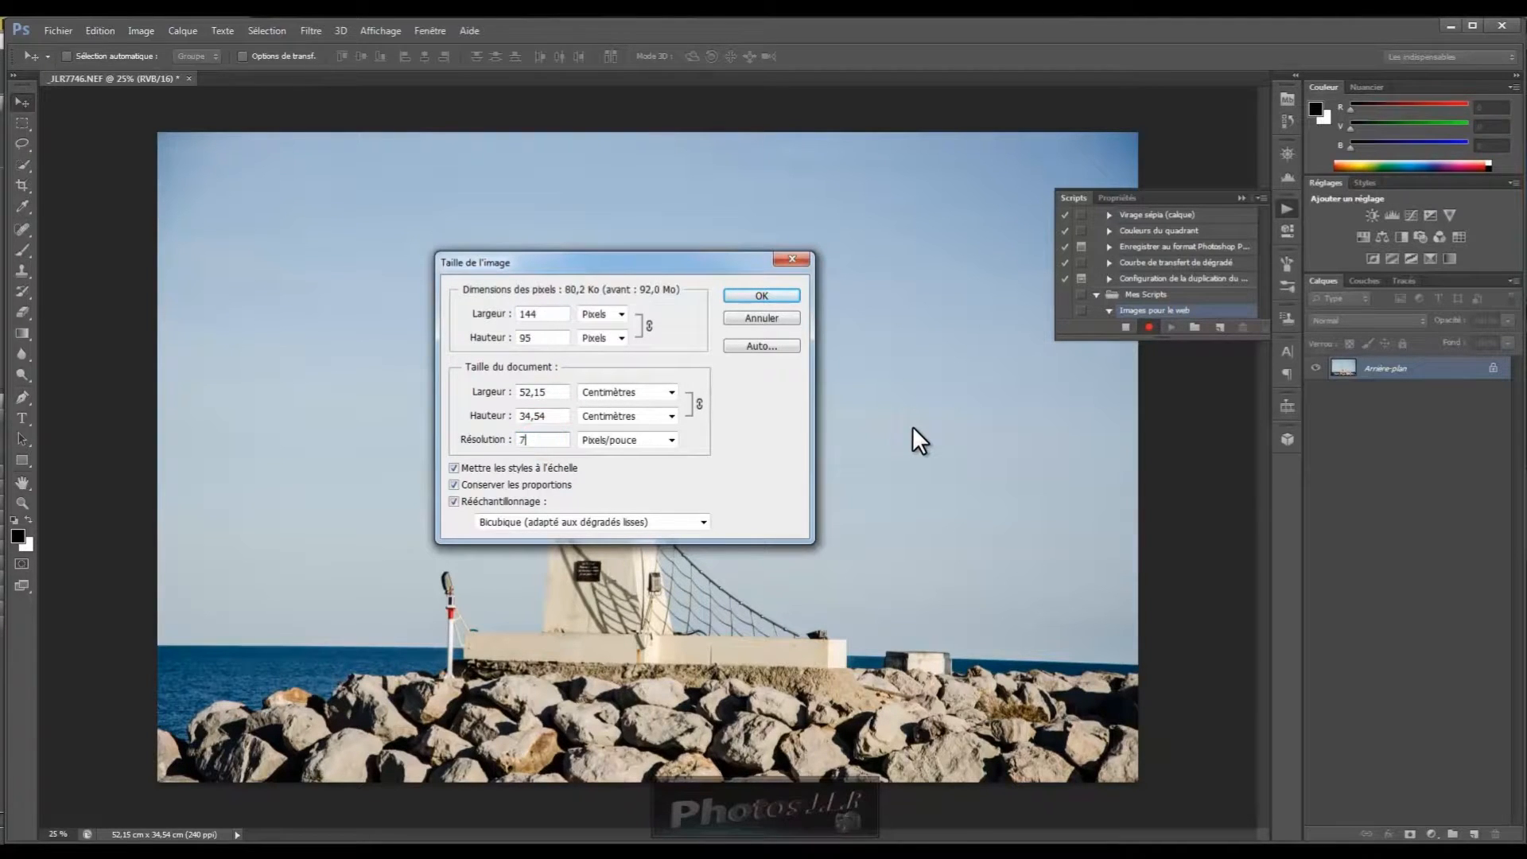
pyautogui.write('2')
pyautogui.click(762, 295)
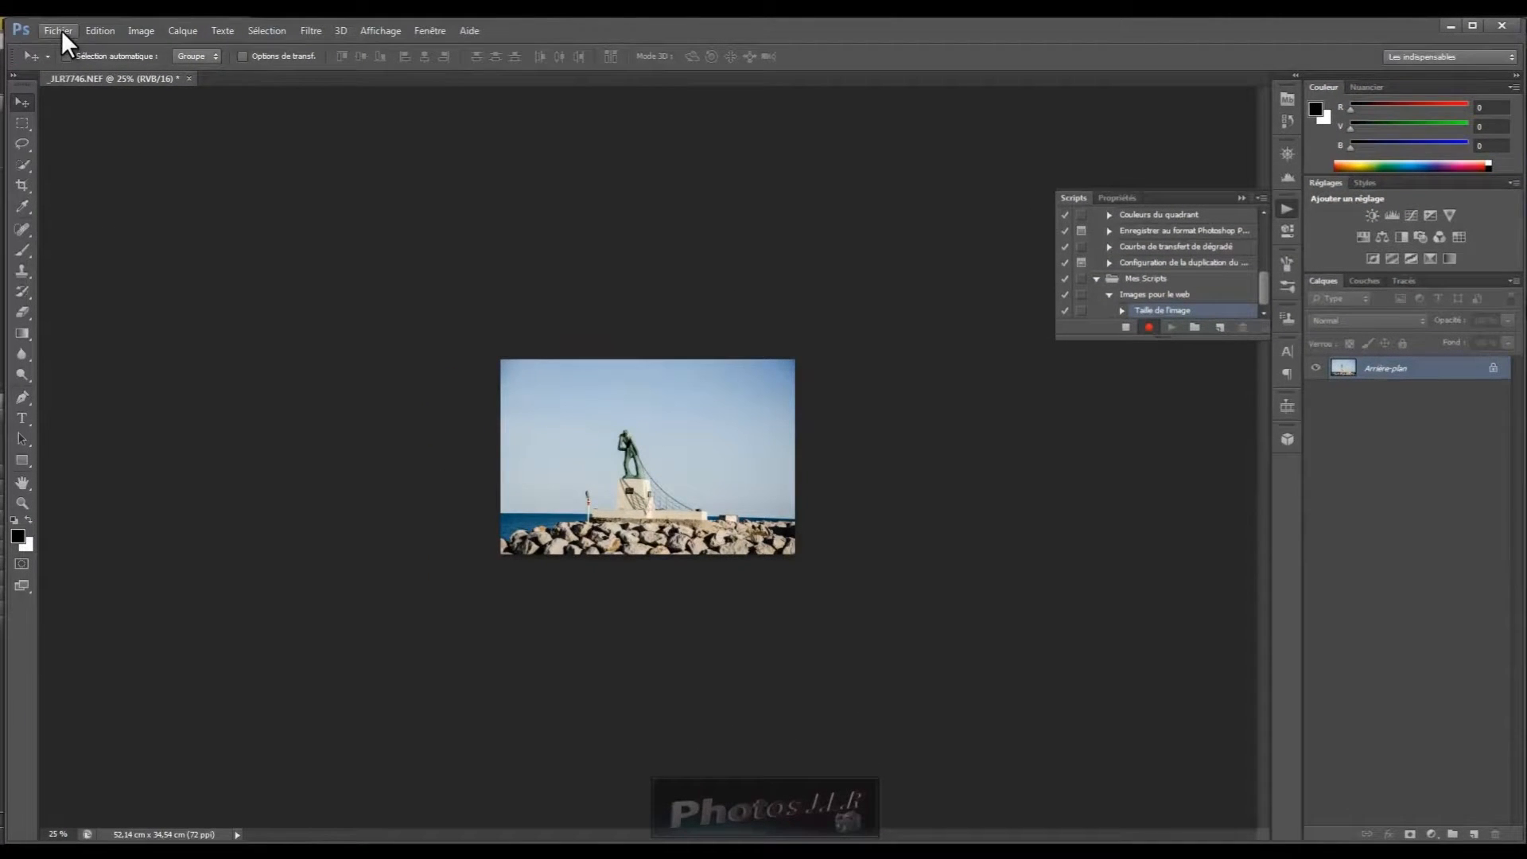
# Step: Fit the image within limits of 500 pixels in width and 500 pixels in height using Adapter l'image
pyautogui.click(59, 30)
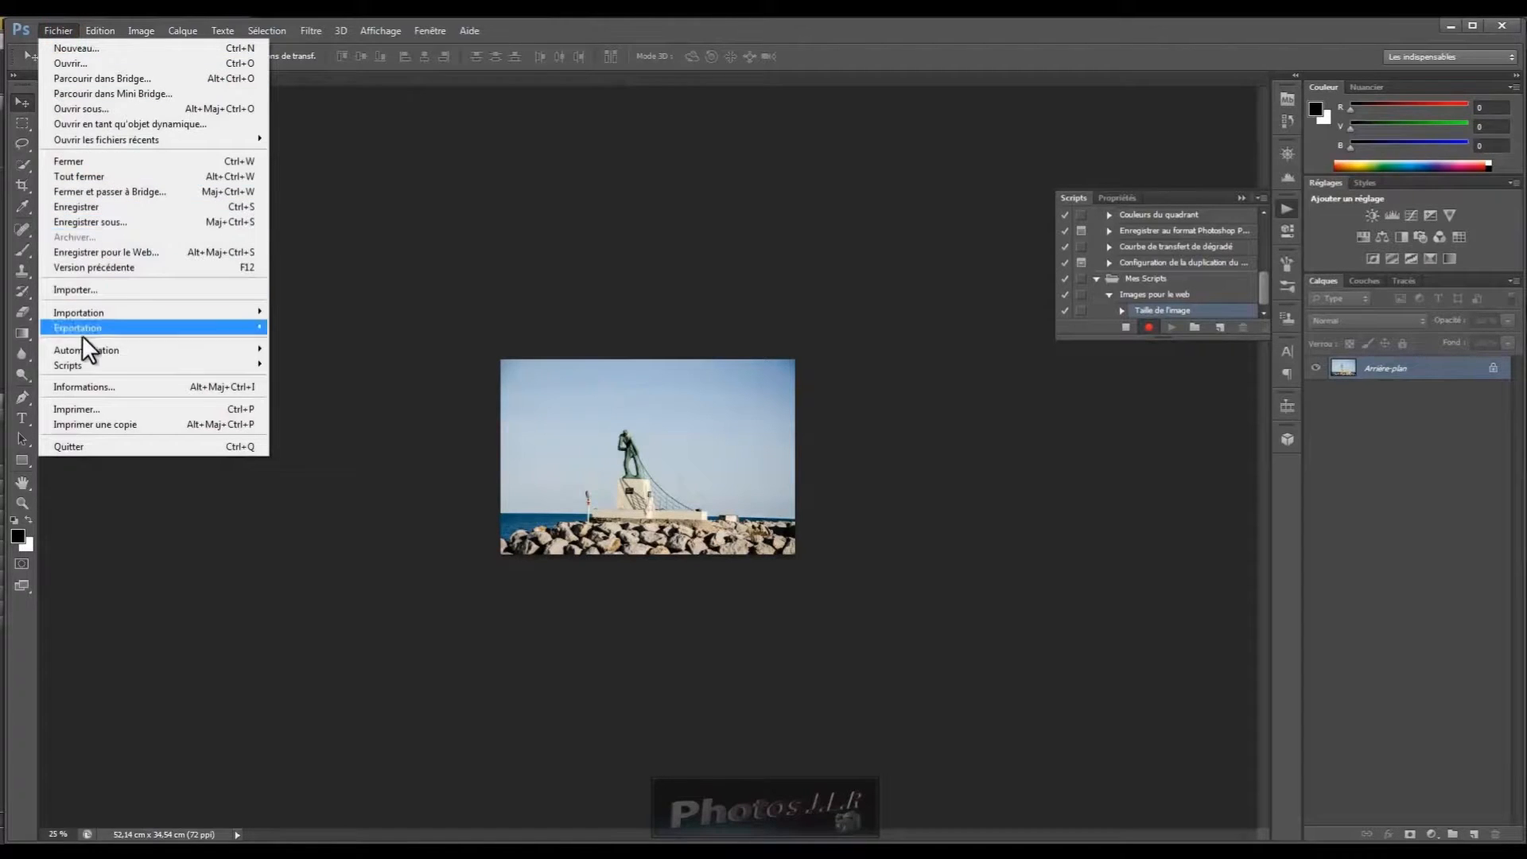
pyautogui.moveTo(83, 348)
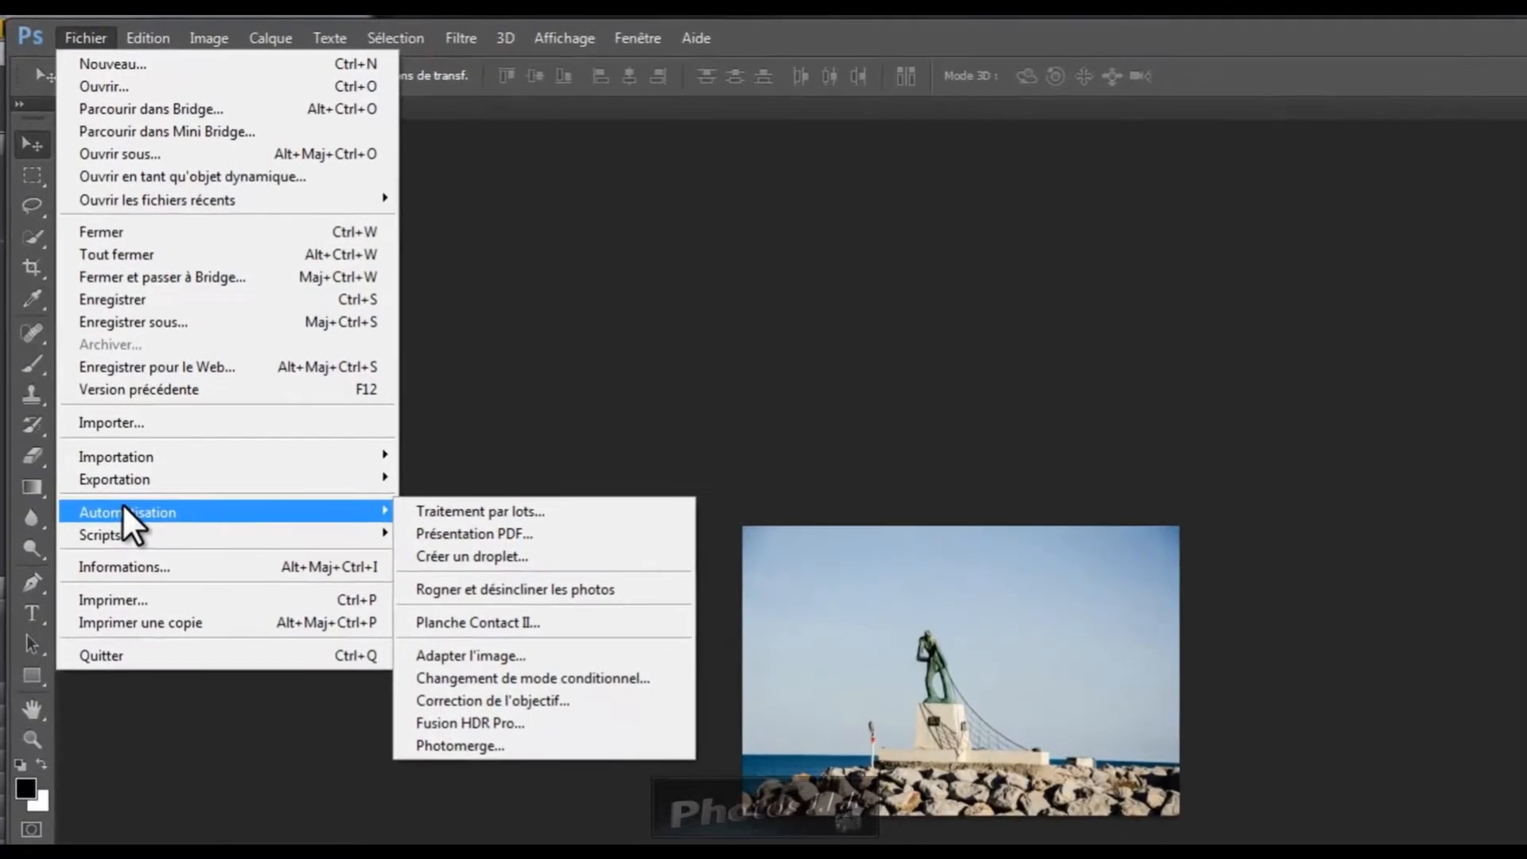
pyautogui.click(388, 550)
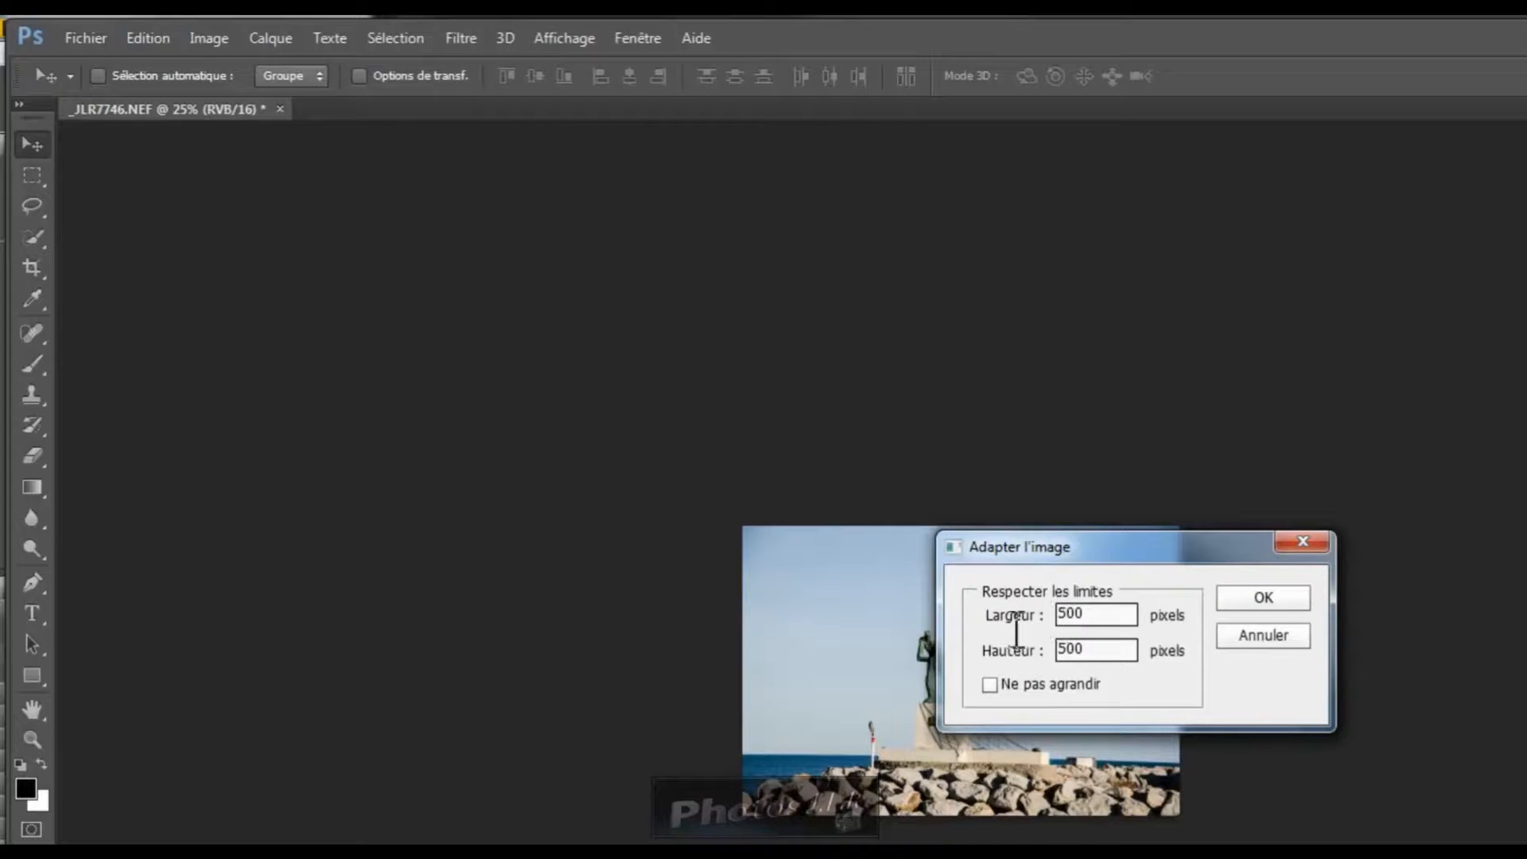
pyautogui.click(1265, 597)
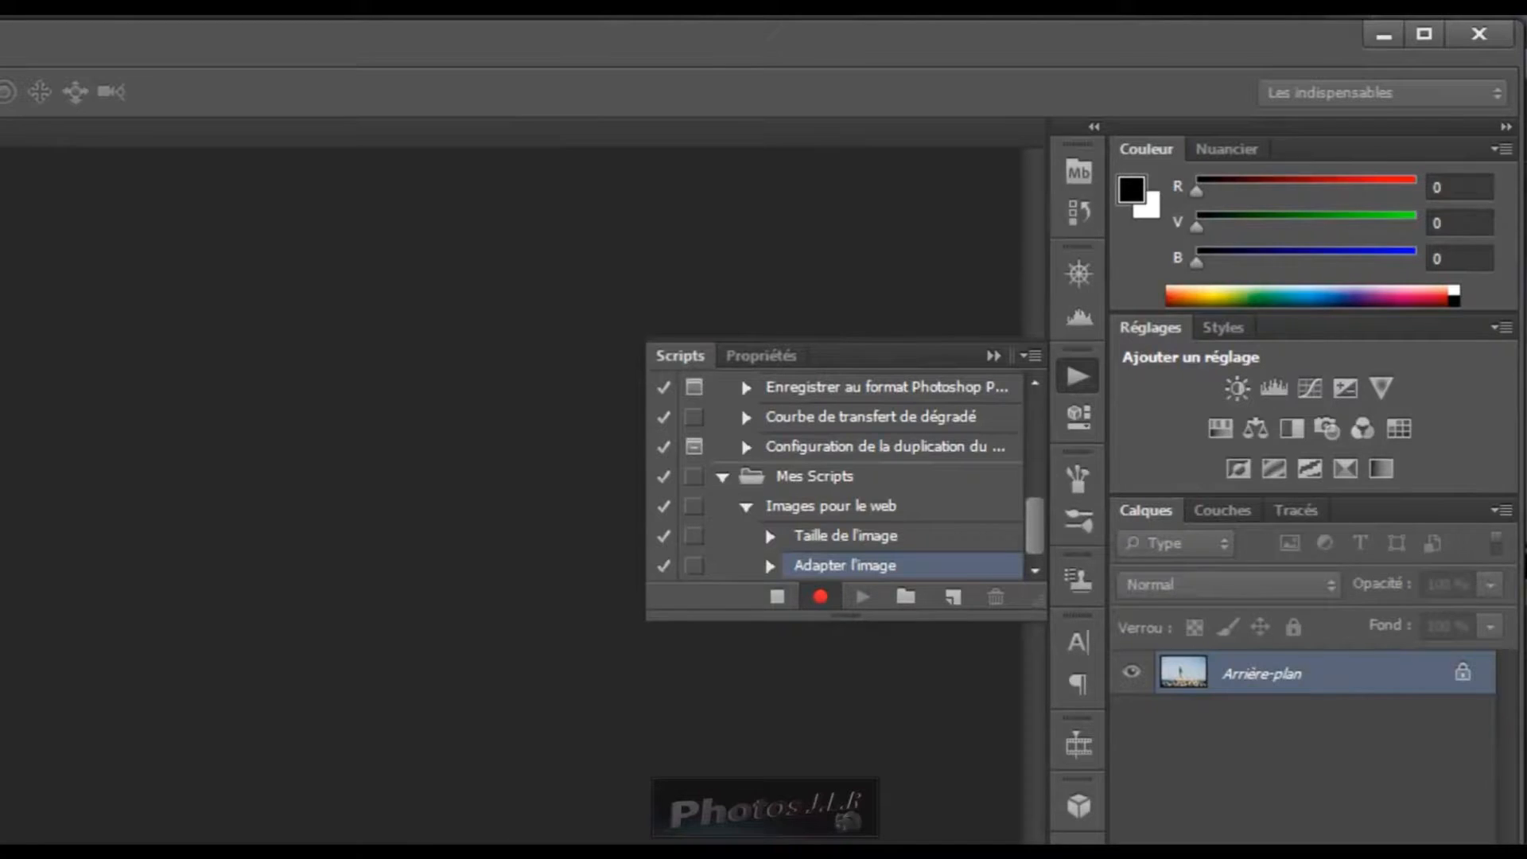
pyautogui.click(313, 30)
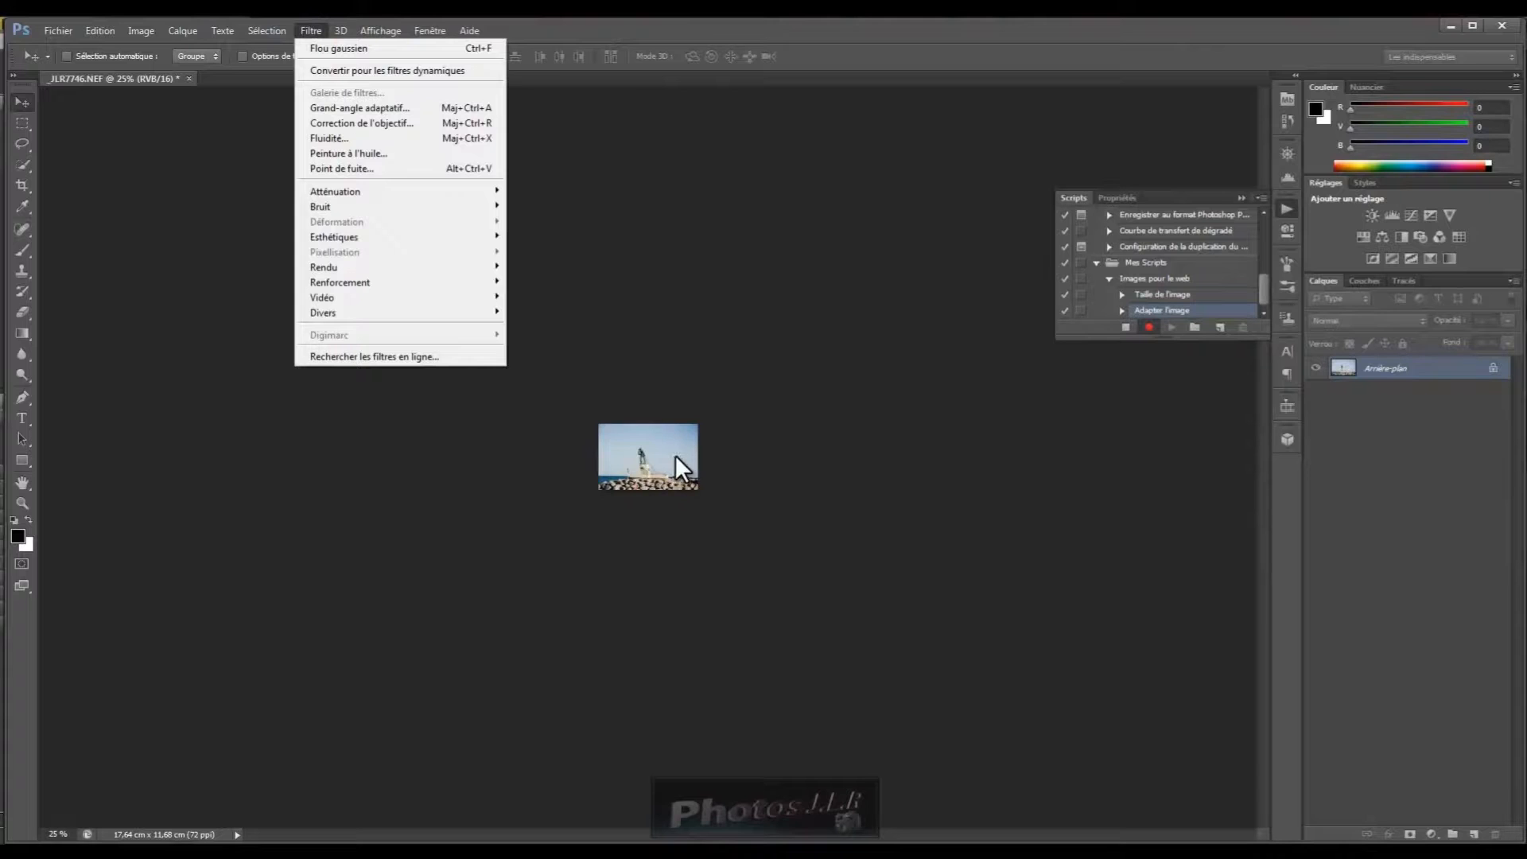
pyautogui.press('Right')
pyautogui.press('Right')
pyautogui.press('Right')
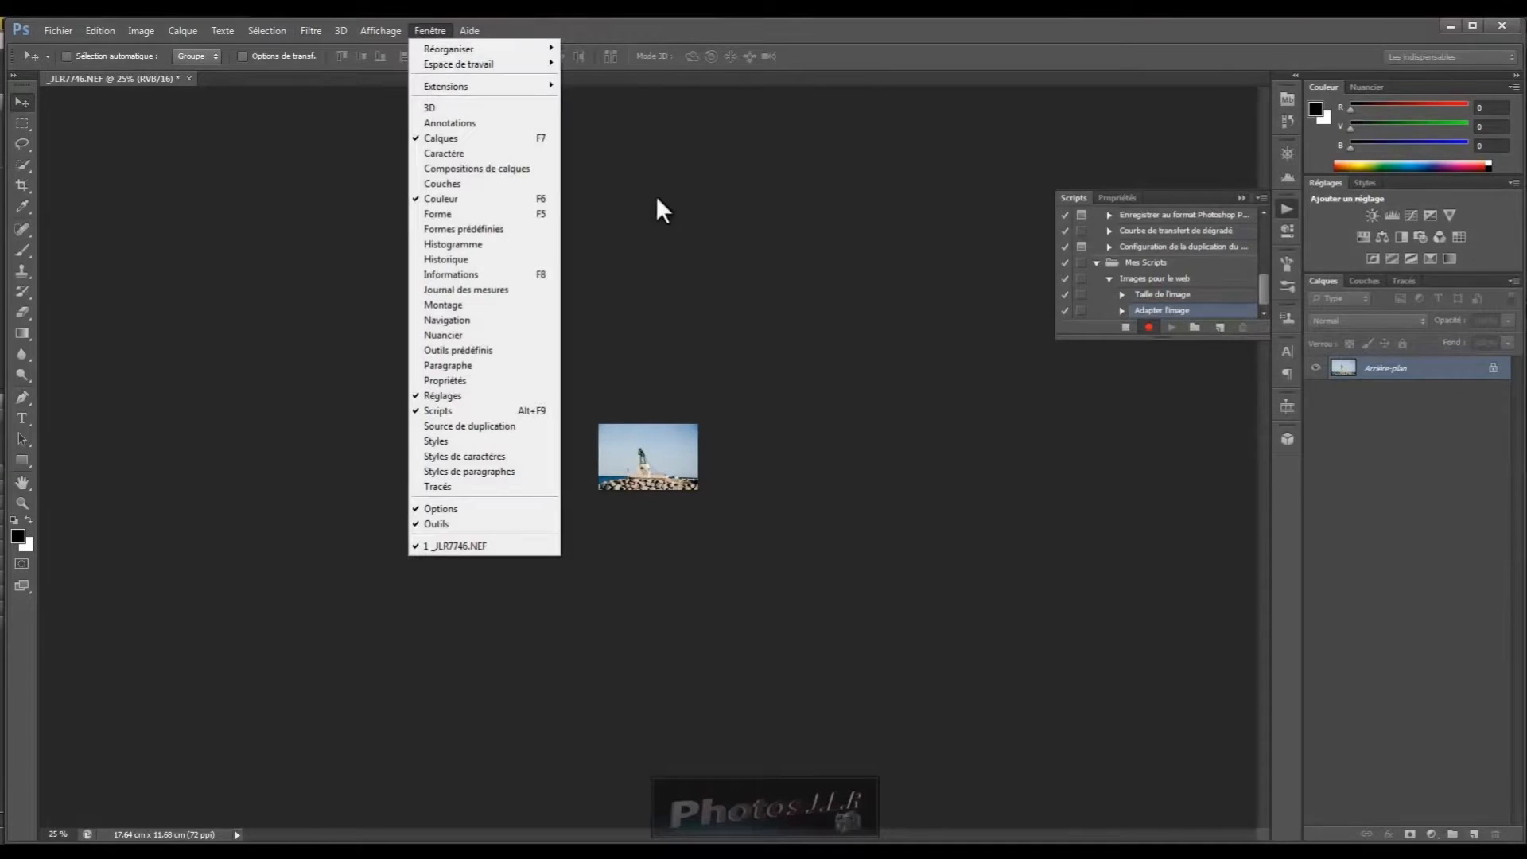
pyautogui.click(694, 235)
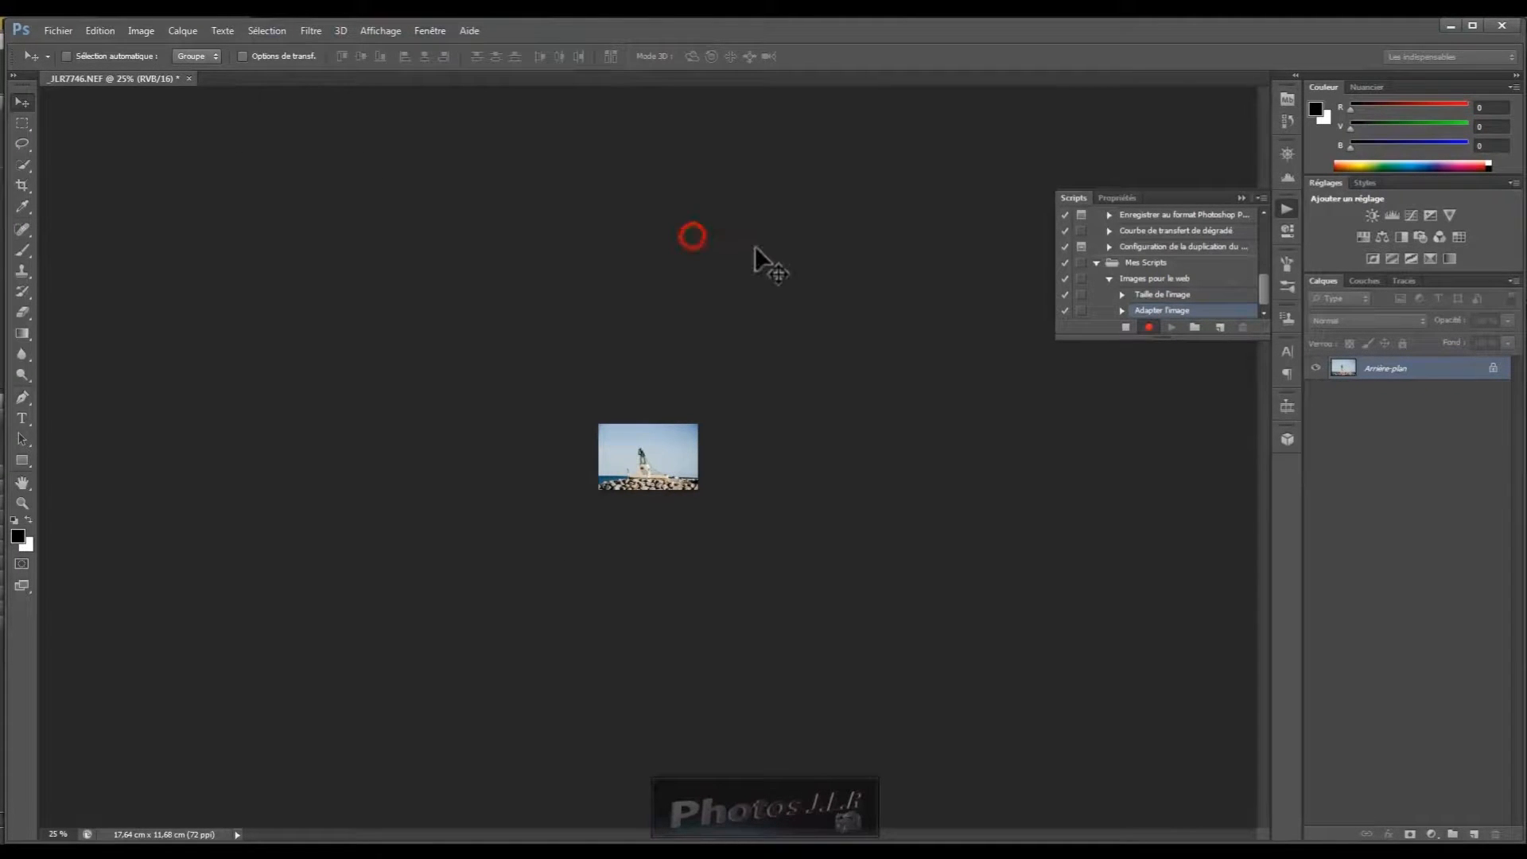
# Step: Apply the Correction de l'objectif filter with automatic geometric distortion correction and automatic scaling
pyautogui.hotkey('ctrl', '+')
pyautogui.hotkey('ctrl', '+')
pyautogui.hotkey('ctrl', '+')
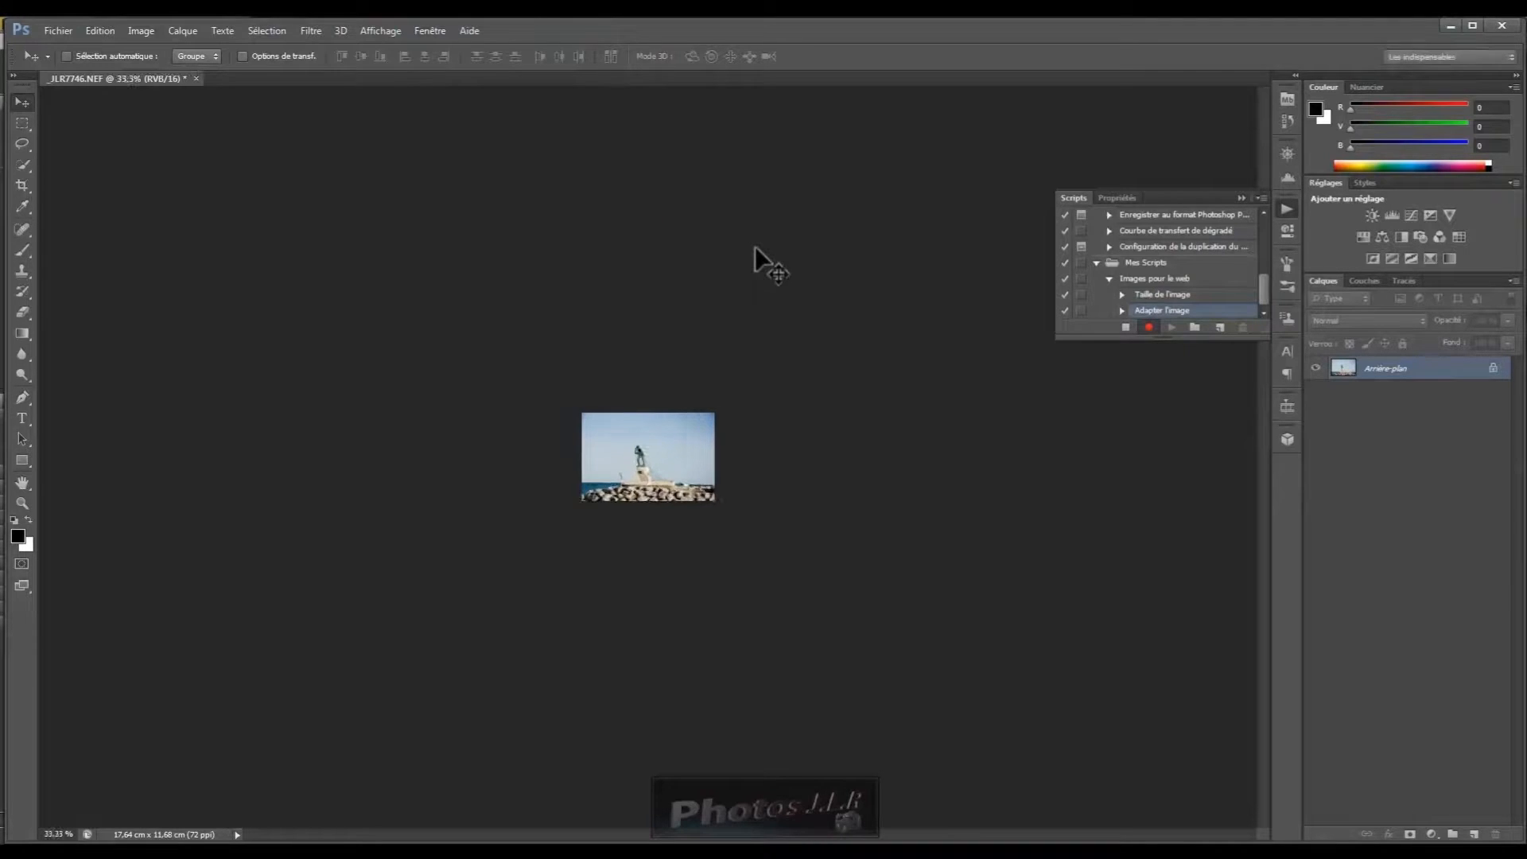
pyautogui.hotkey('ctrl', '+')
pyautogui.hotkey('ctrl', '+')
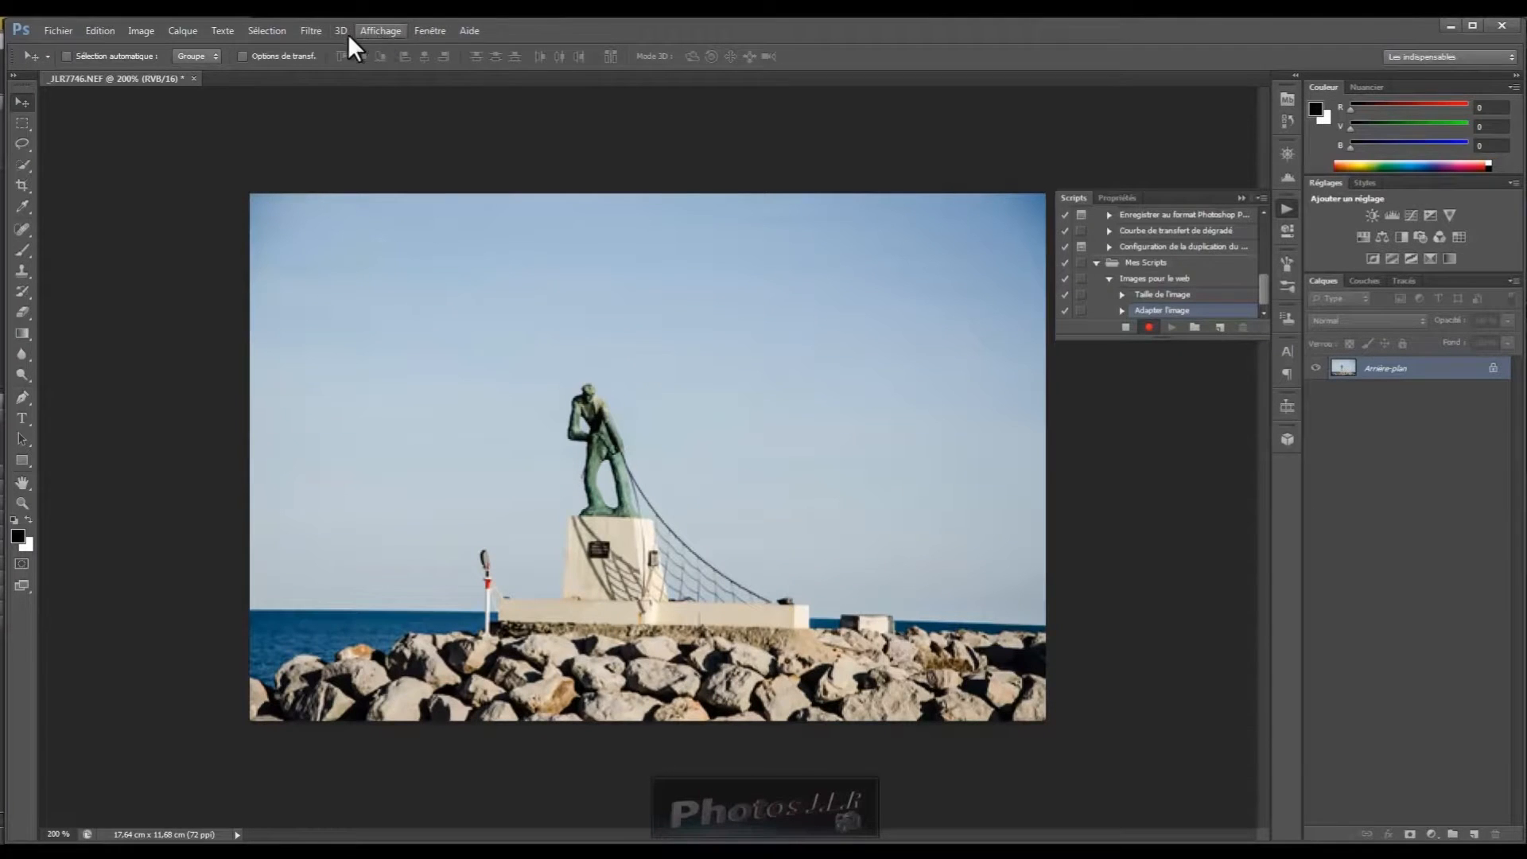
pyautogui.click(315, 31)
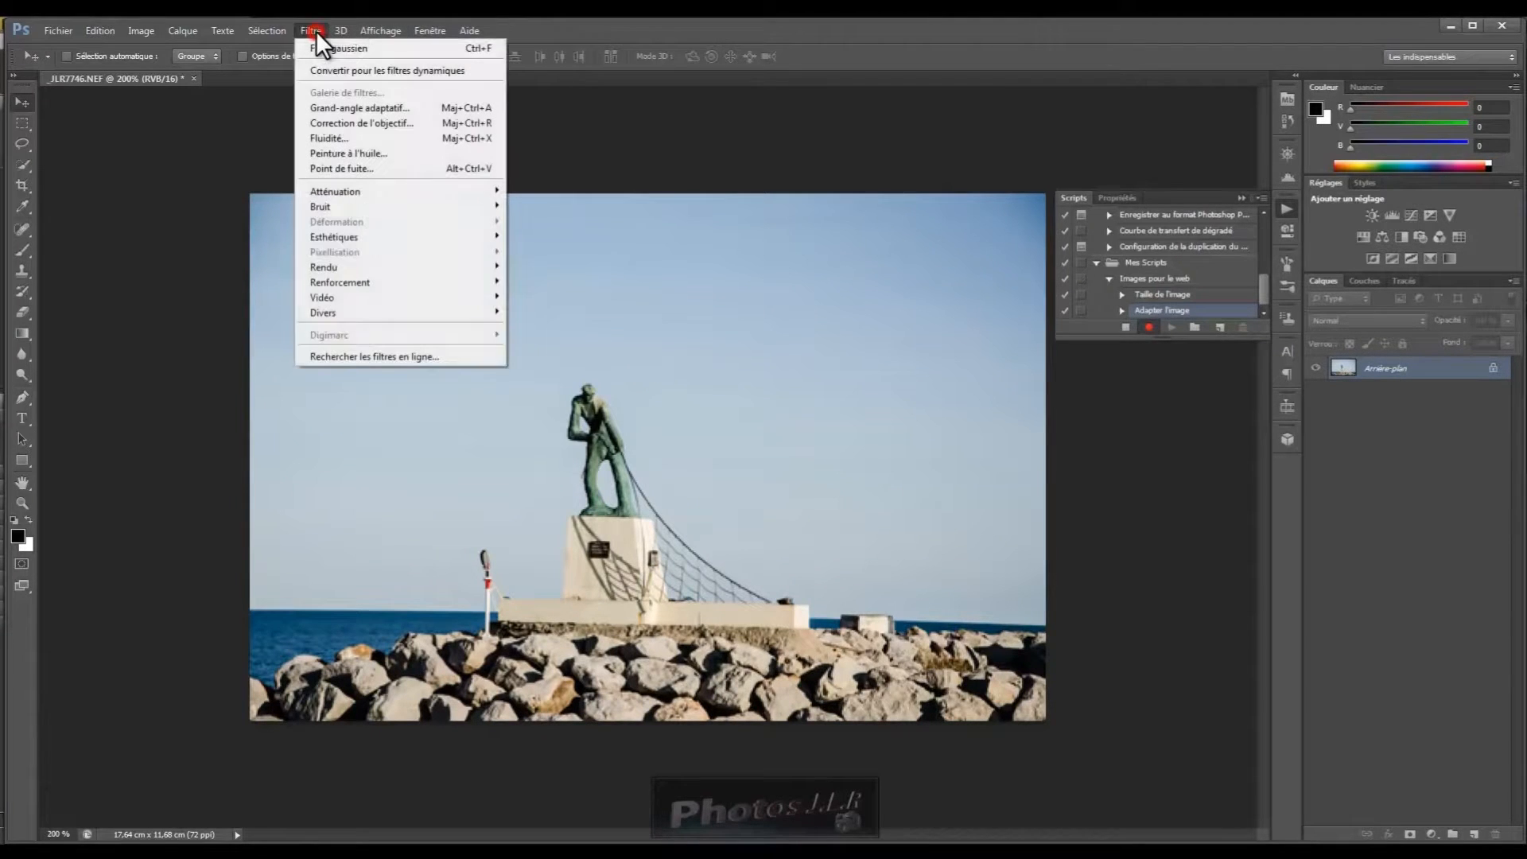
pyautogui.click(341, 123)
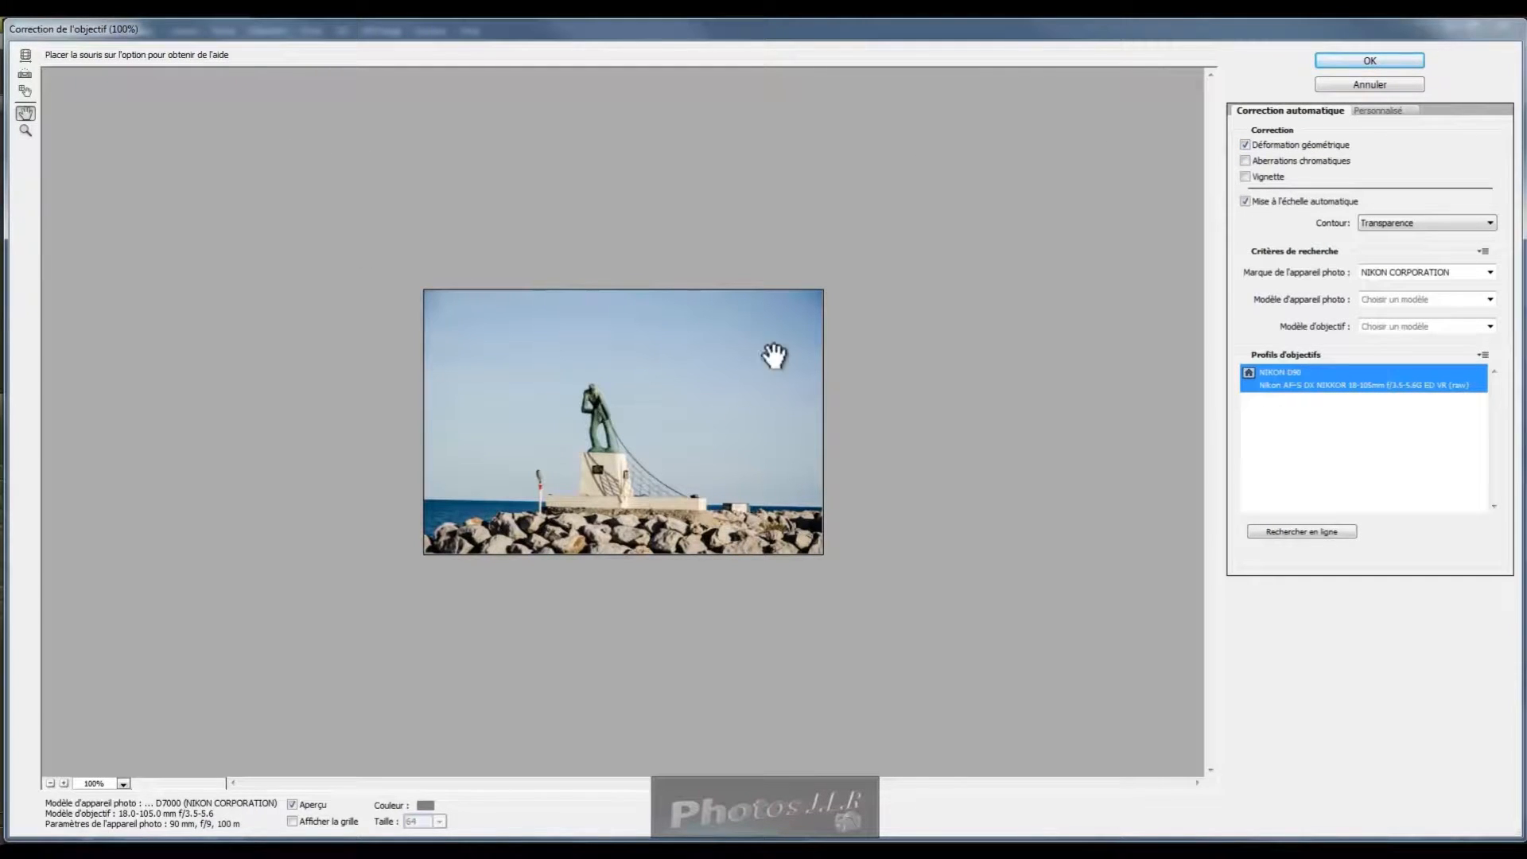
pyautogui.click(1360, 60)
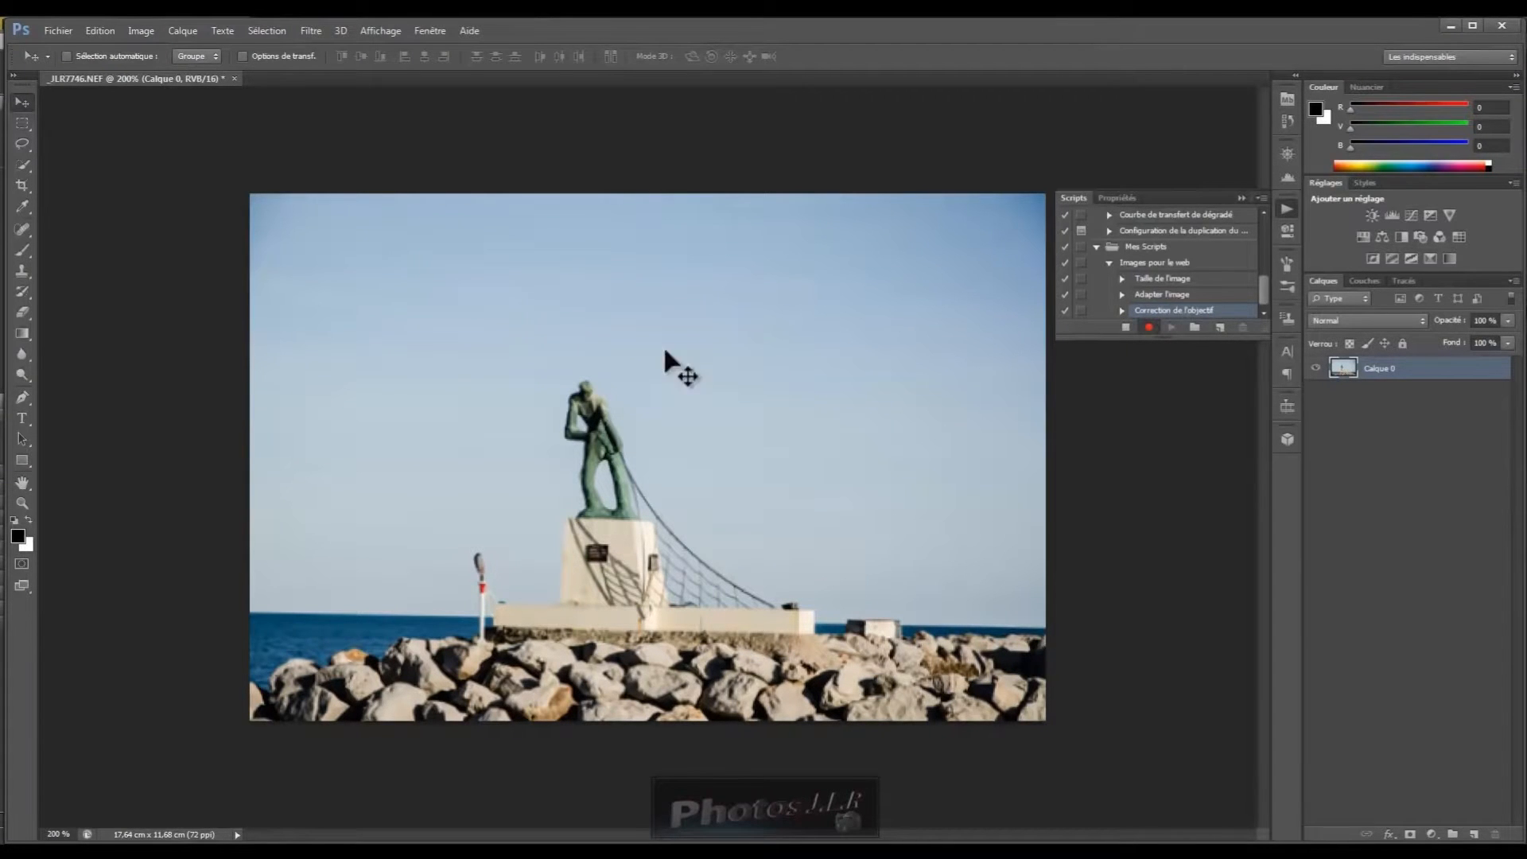
# Step: Sharpen the photo with the Accentuation filter, using a gain of 16 % and a radius of 1,1 pixels
pyautogui.click(312, 30)
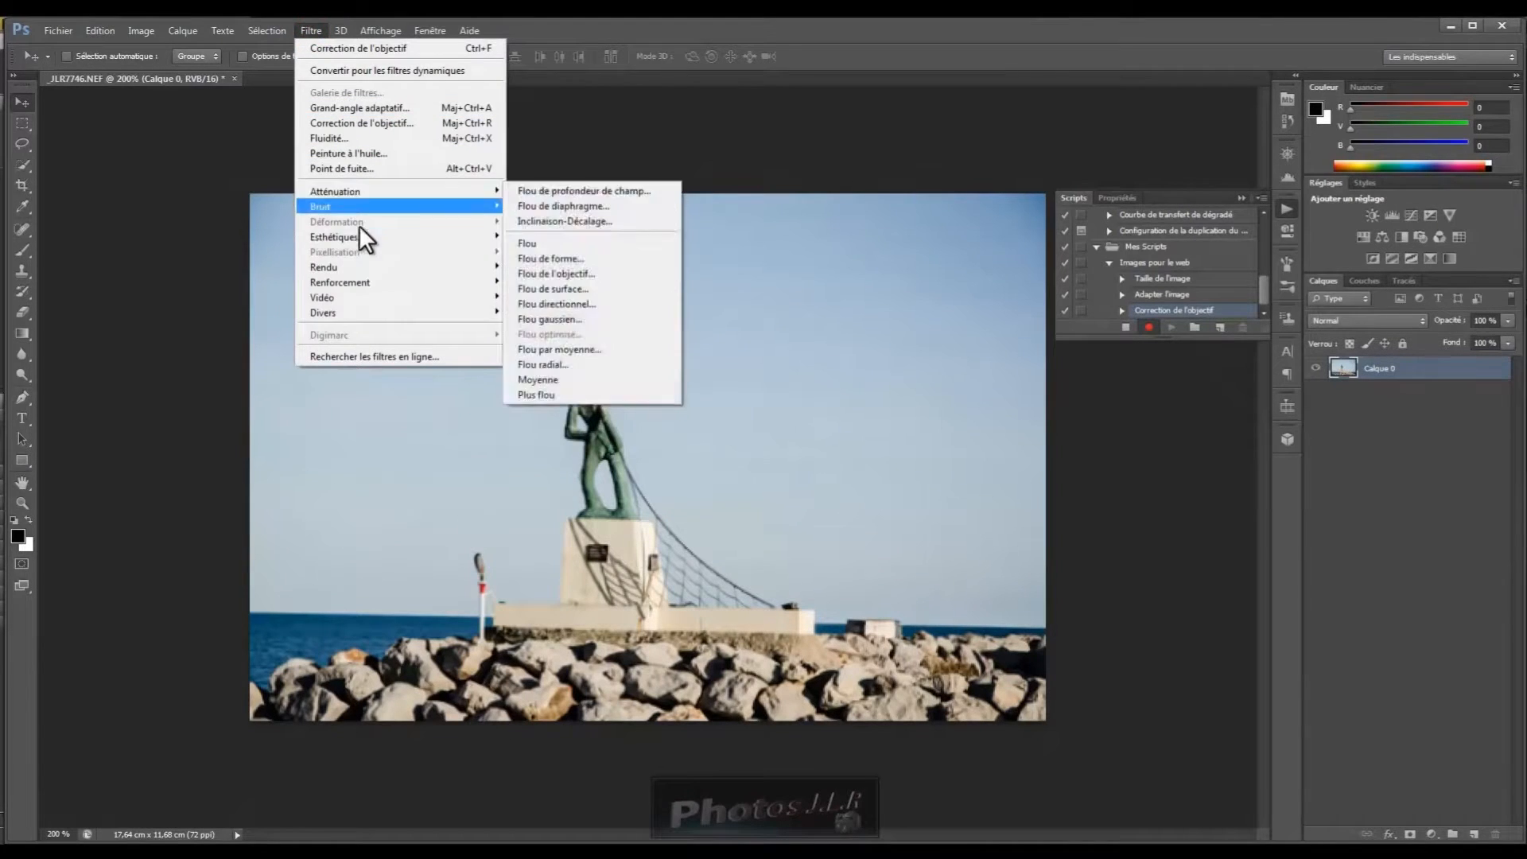
pyautogui.moveTo(366, 283)
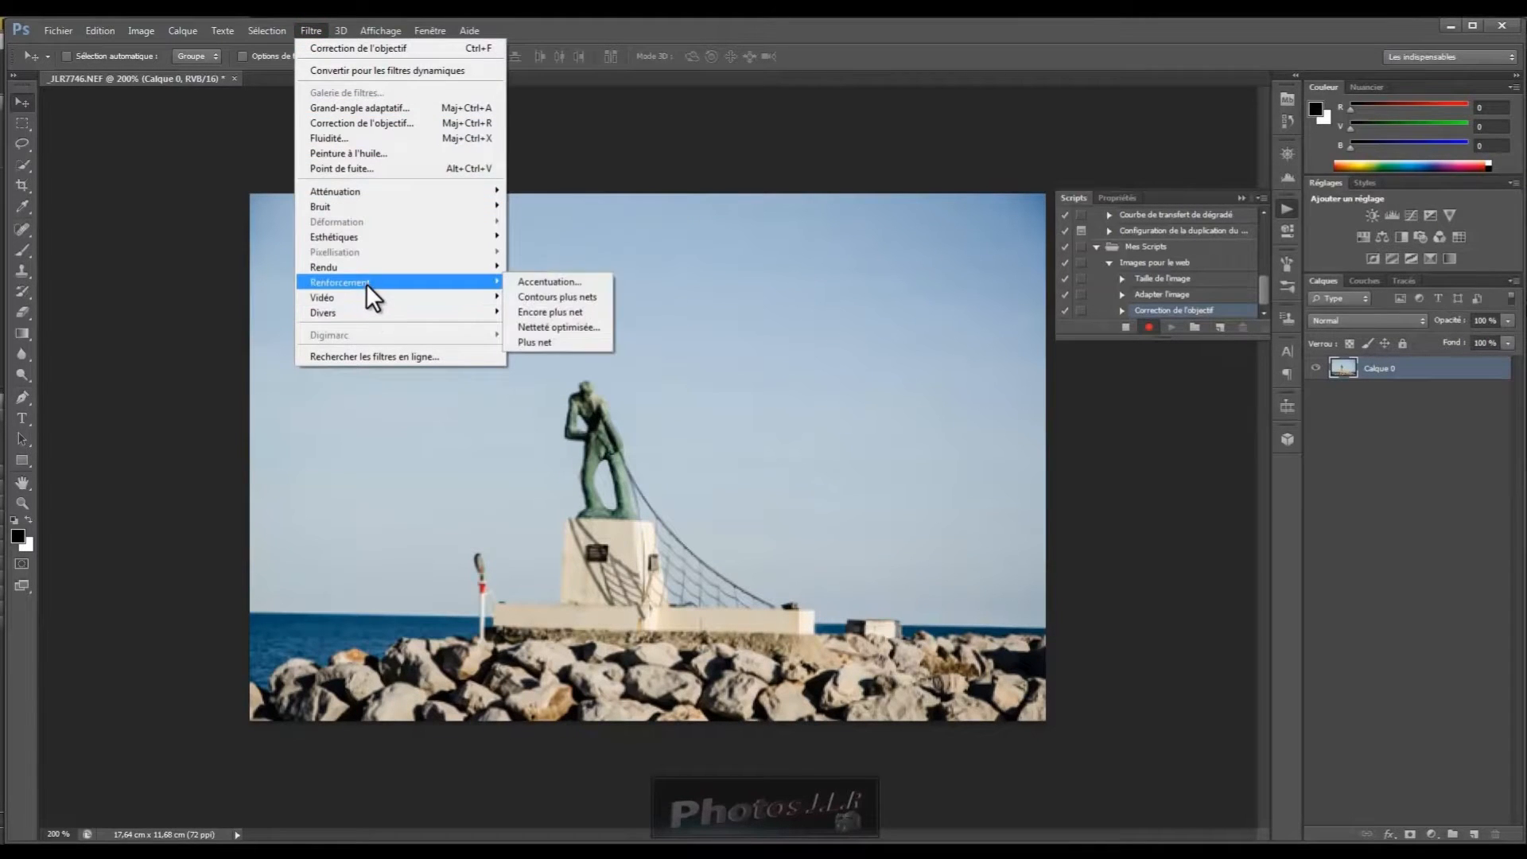
pyautogui.click(541, 281)
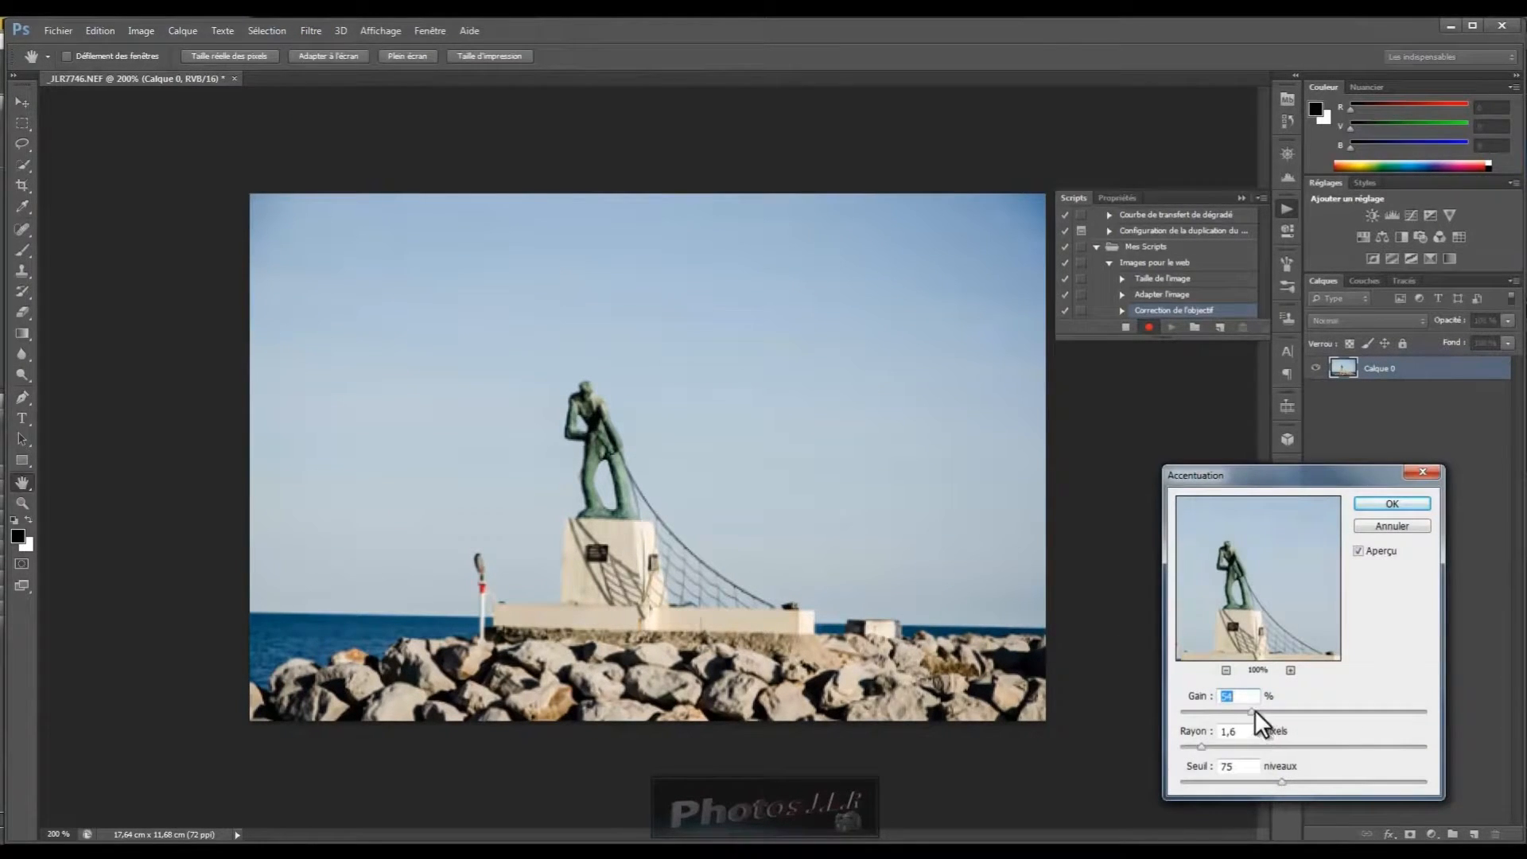
pyautogui.moveTo(1201, 747); pyautogui.dragTo(1231, 743)
pyautogui.moveTo(1234, 744); pyautogui.dragTo(1273, 743)
pyautogui.moveTo(1296, 707); pyautogui.dragTo(1424, 708)
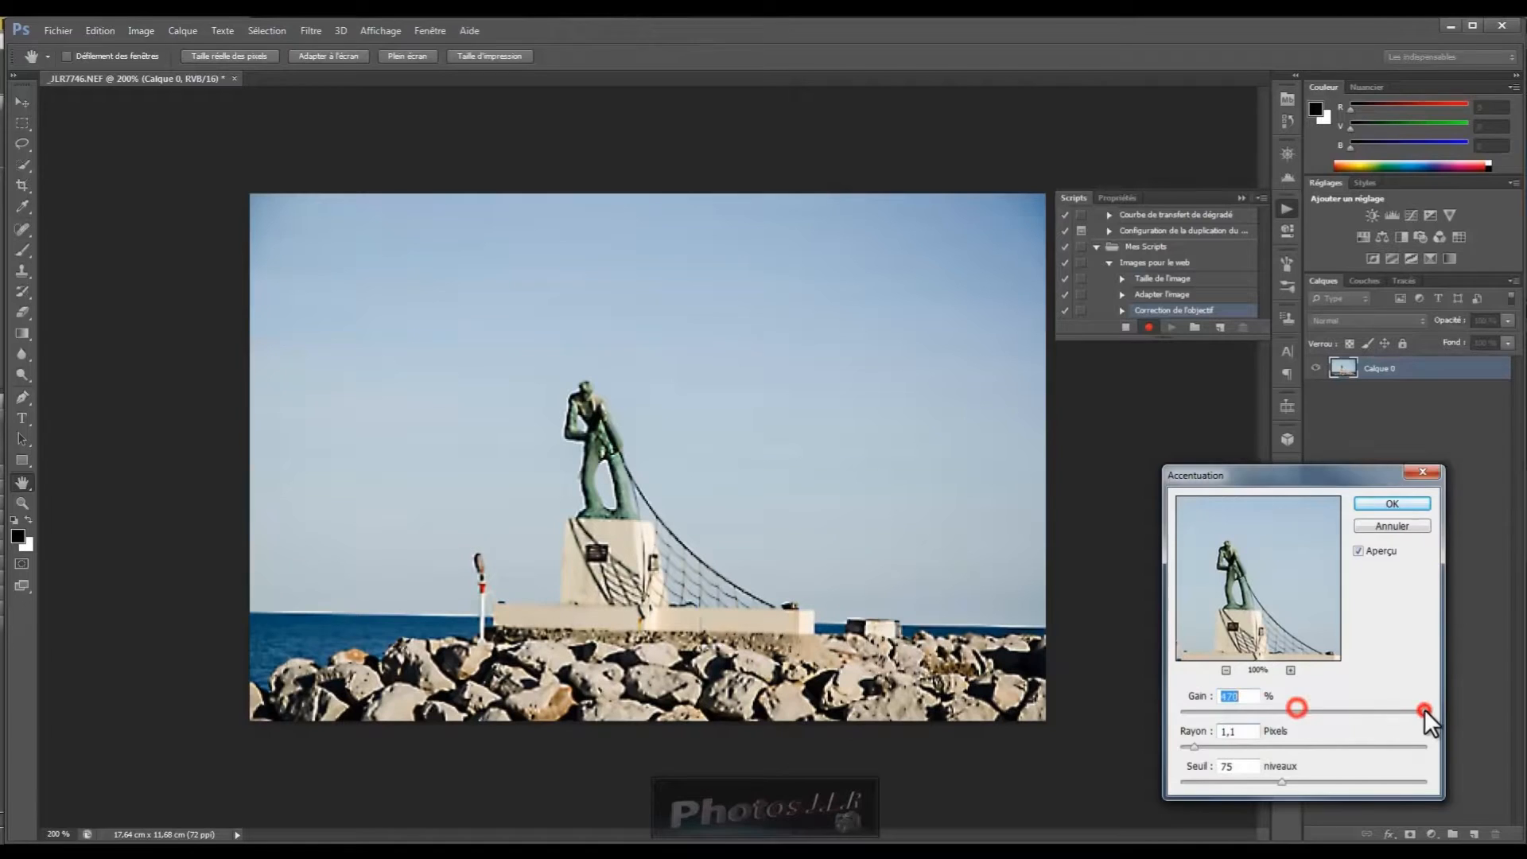
pyautogui.click(1201, 710)
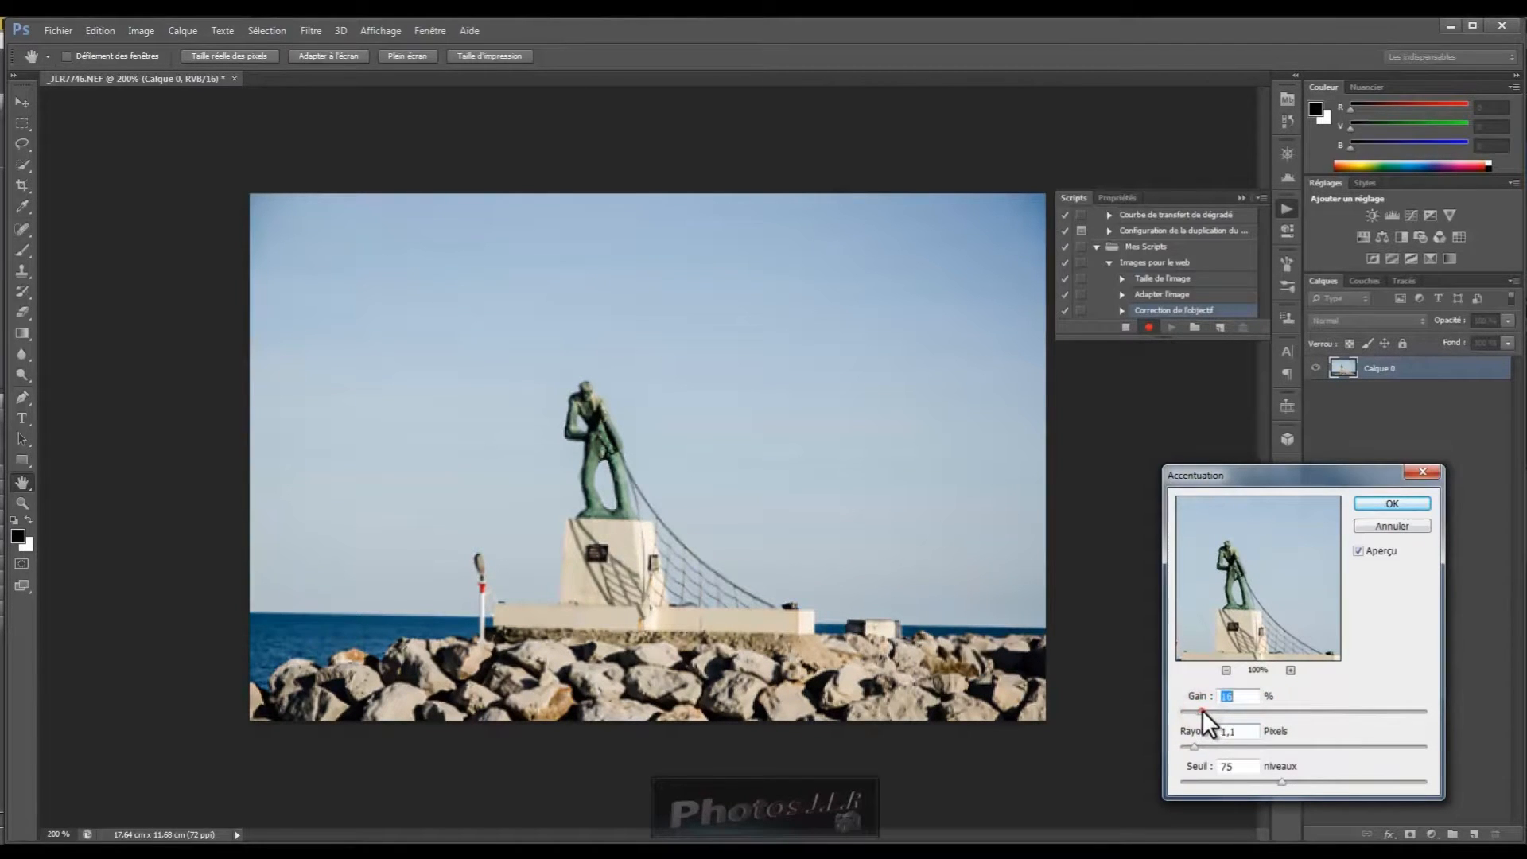
pyautogui.click(1377, 504)
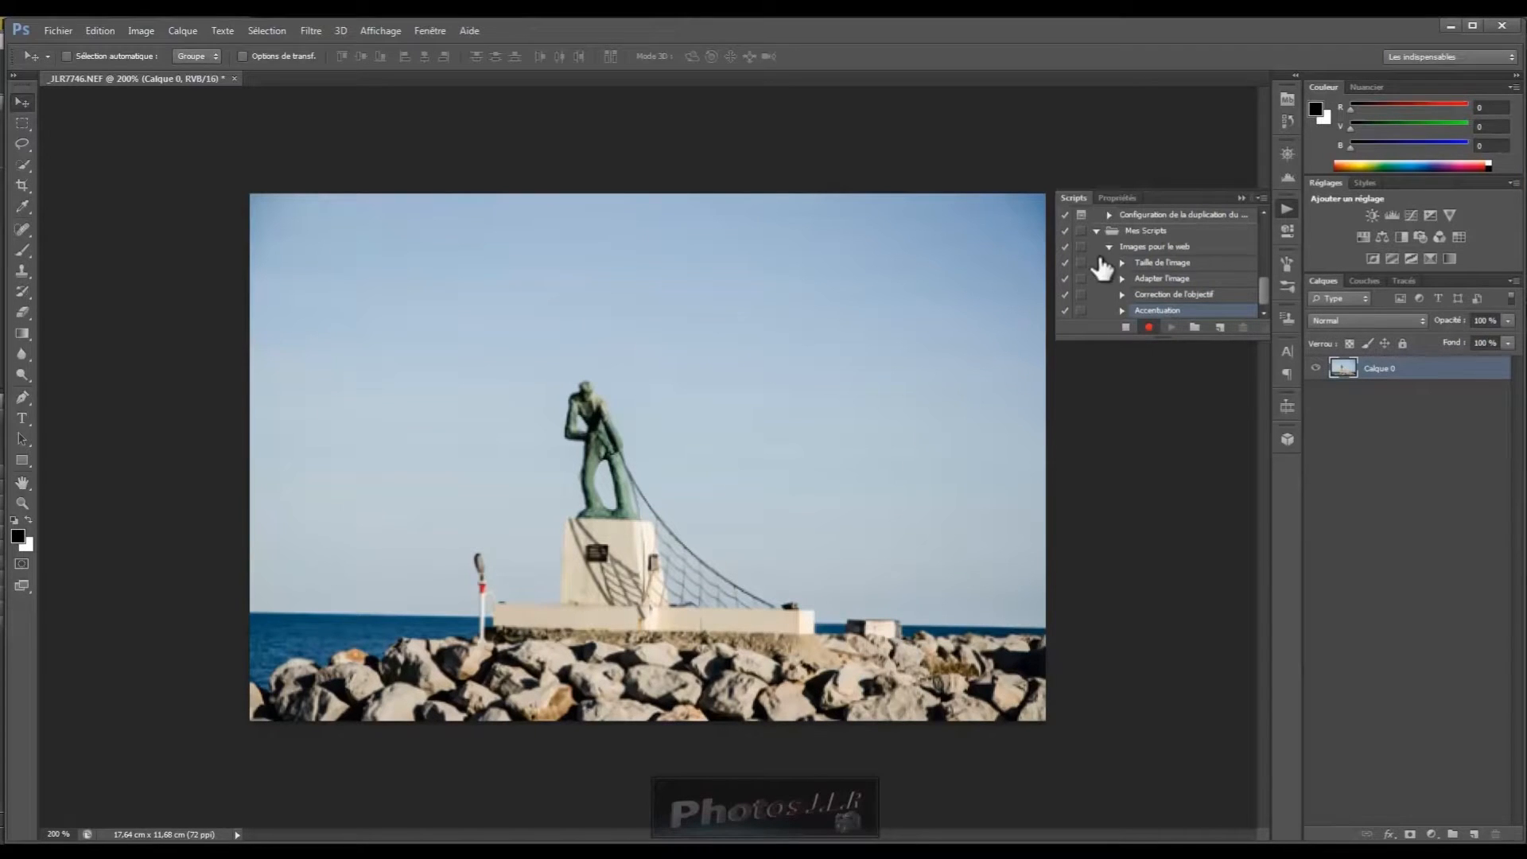
# Step: Stop recording the script and return the photo to its Ouvrir state in the history
pyautogui.click(1126, 328)
pyautogui.click(1132, 247)
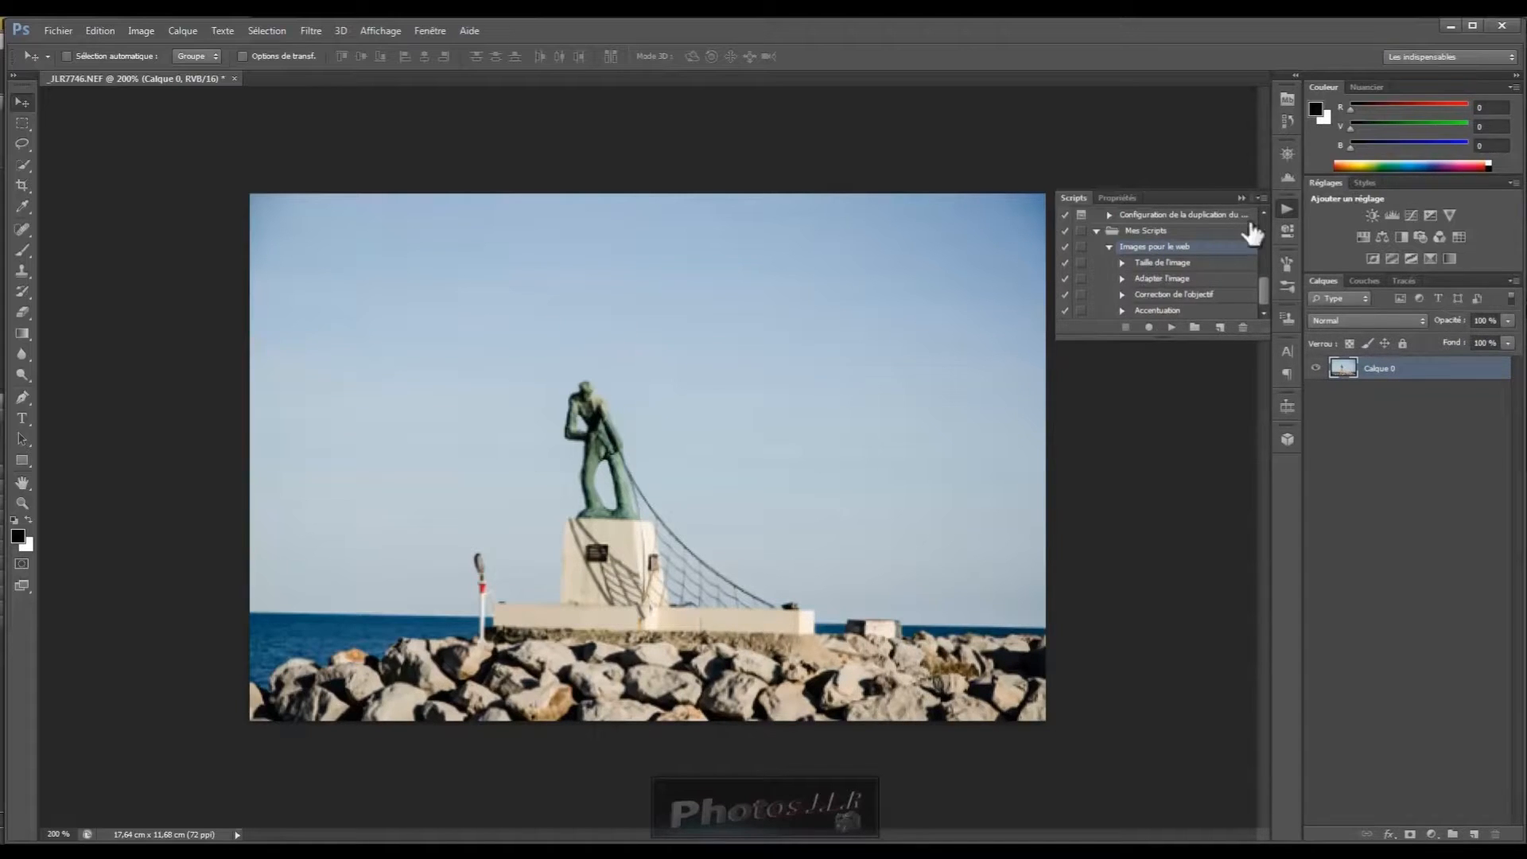
pyautogui.click(1287, 120)
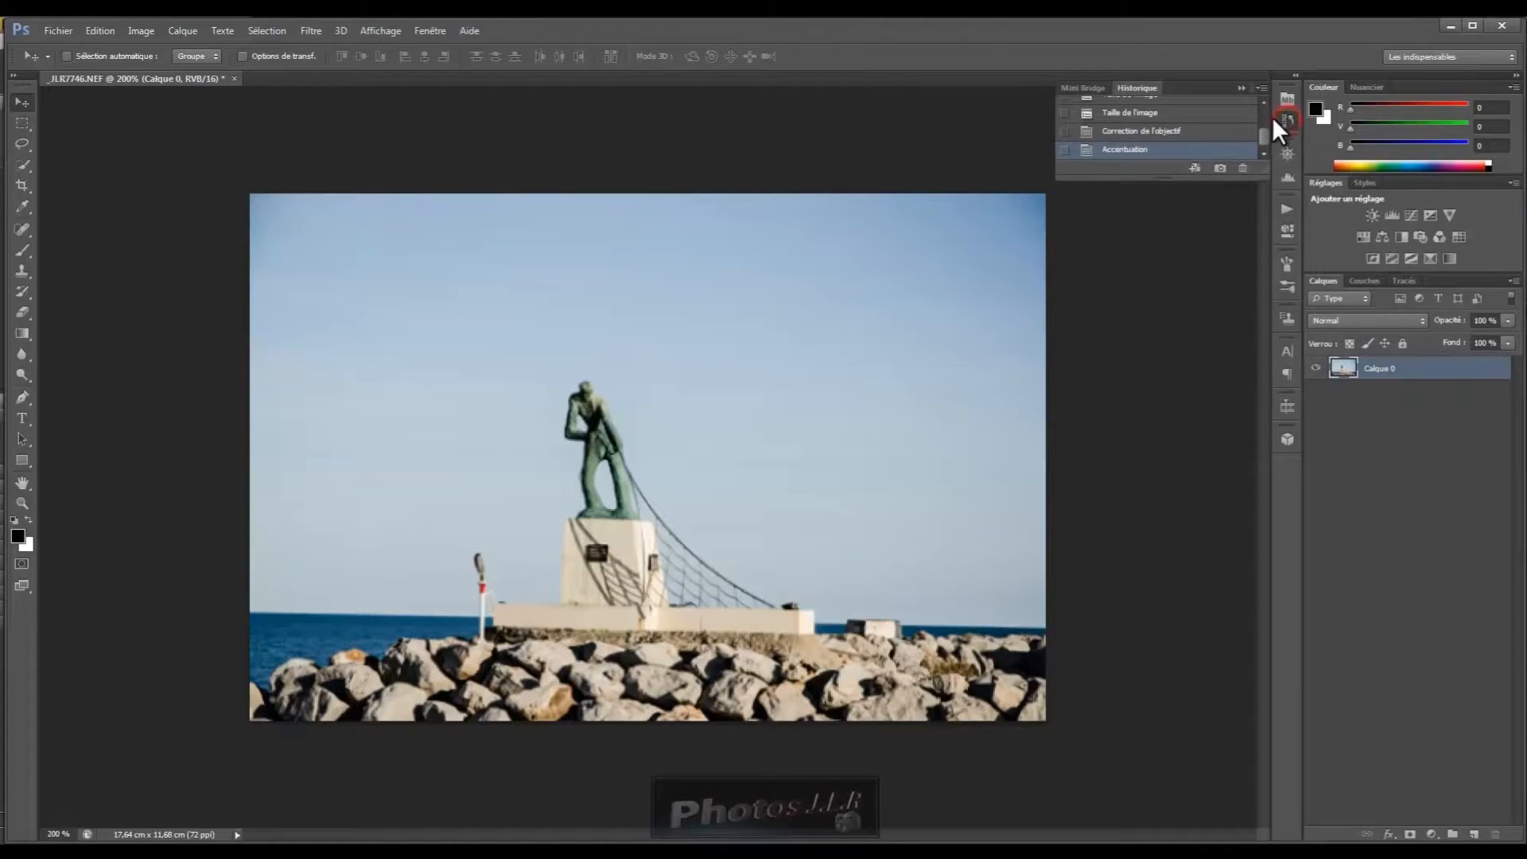
pyautogui.moveTo(1265, 135); pyautogui.dragTo(1265, 105)
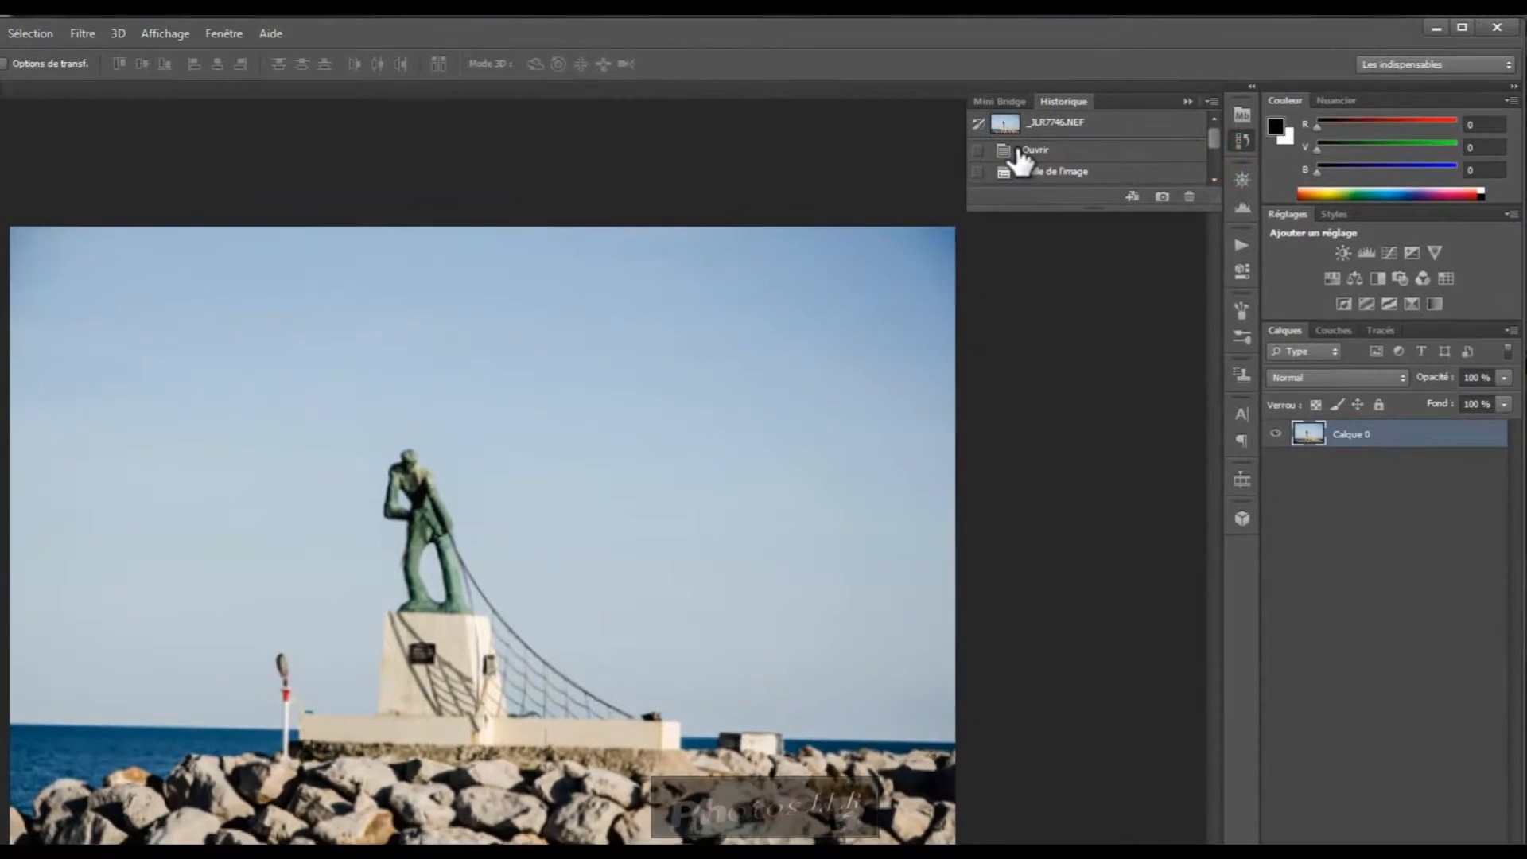
pyautogui.click(1019, 150)
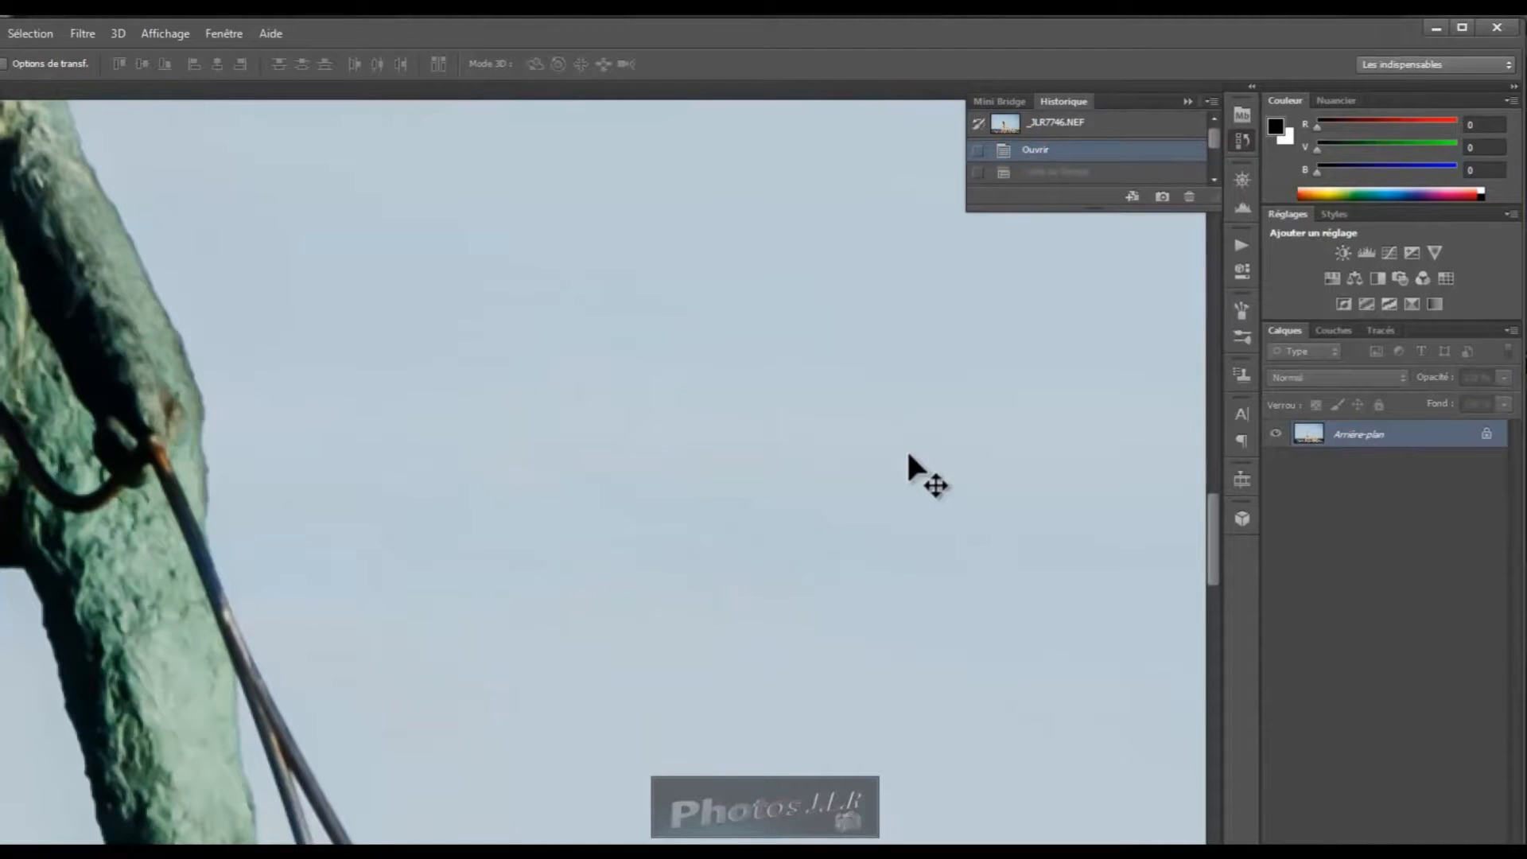
pyautogui.scroll(-6, 905, 447)
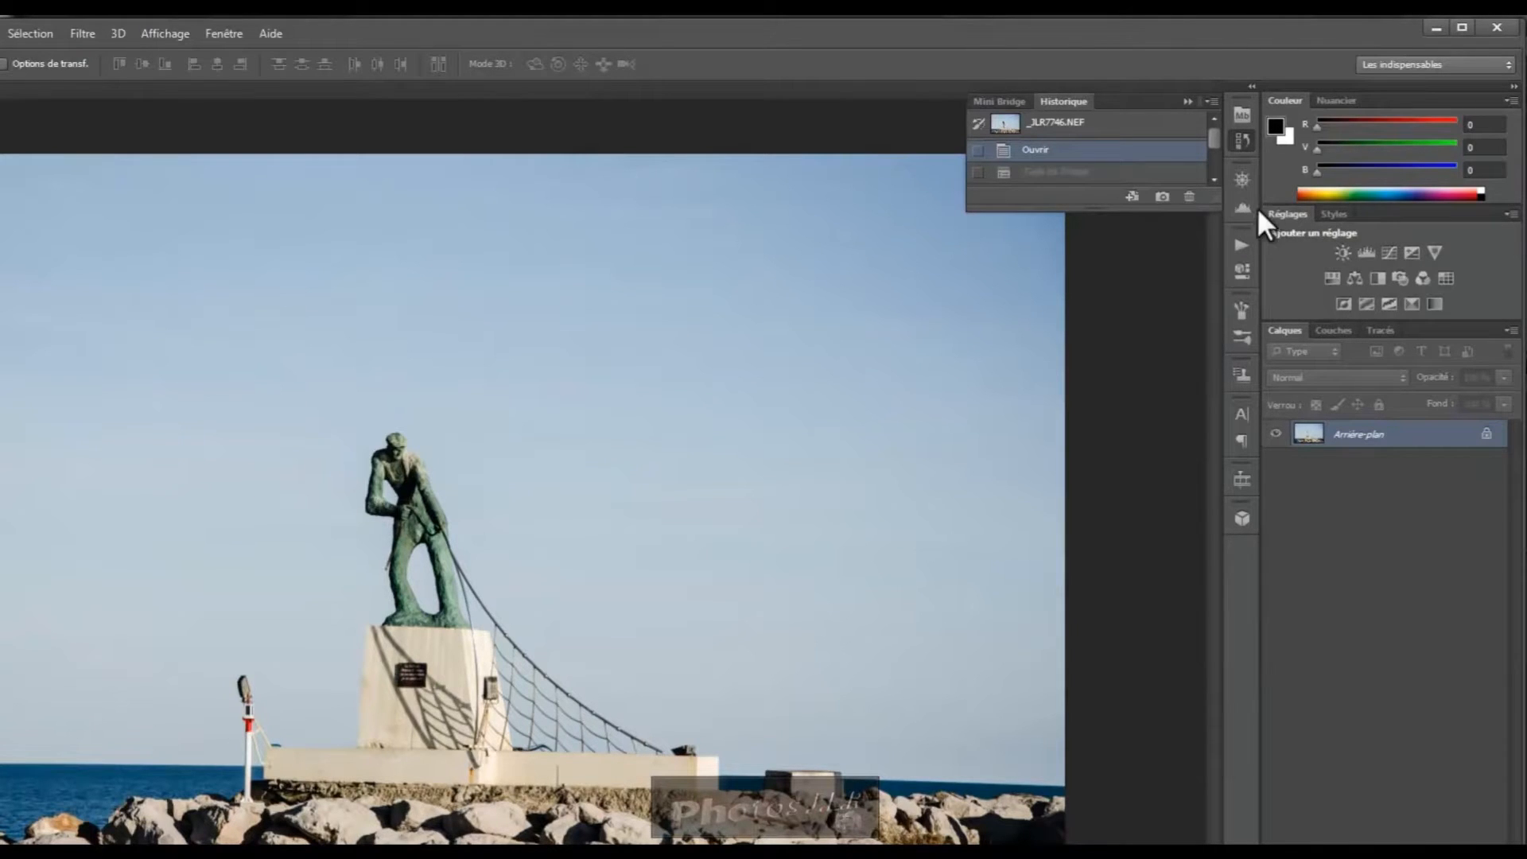
# Step: Run the Images pour le web script on the photo and check its resulting dimensions in Taille de l'image
pyautogui.click(1241, 245)
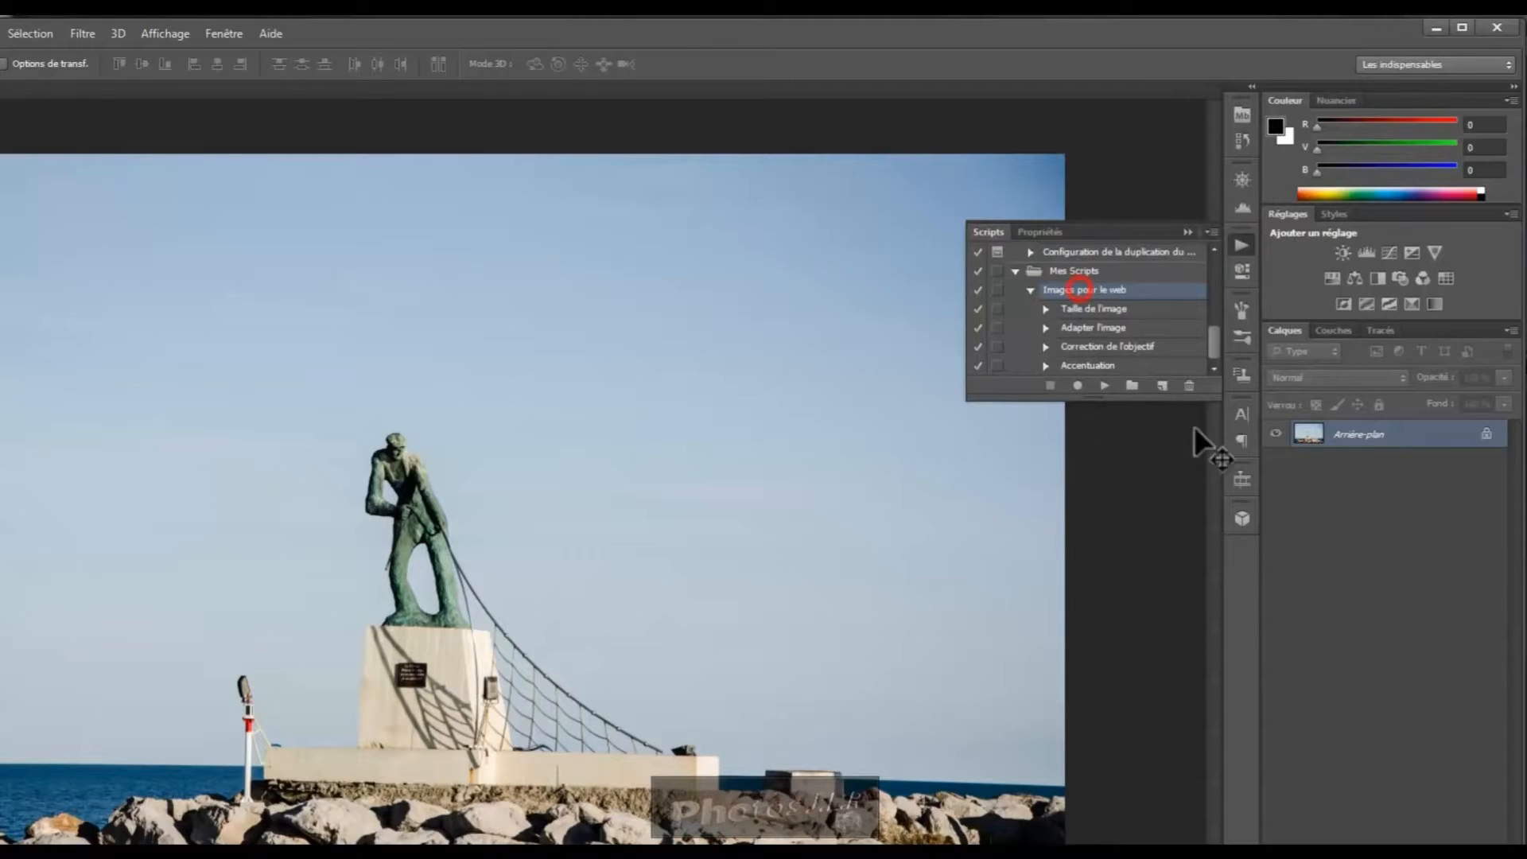
pyautogui.click(1104, 386)
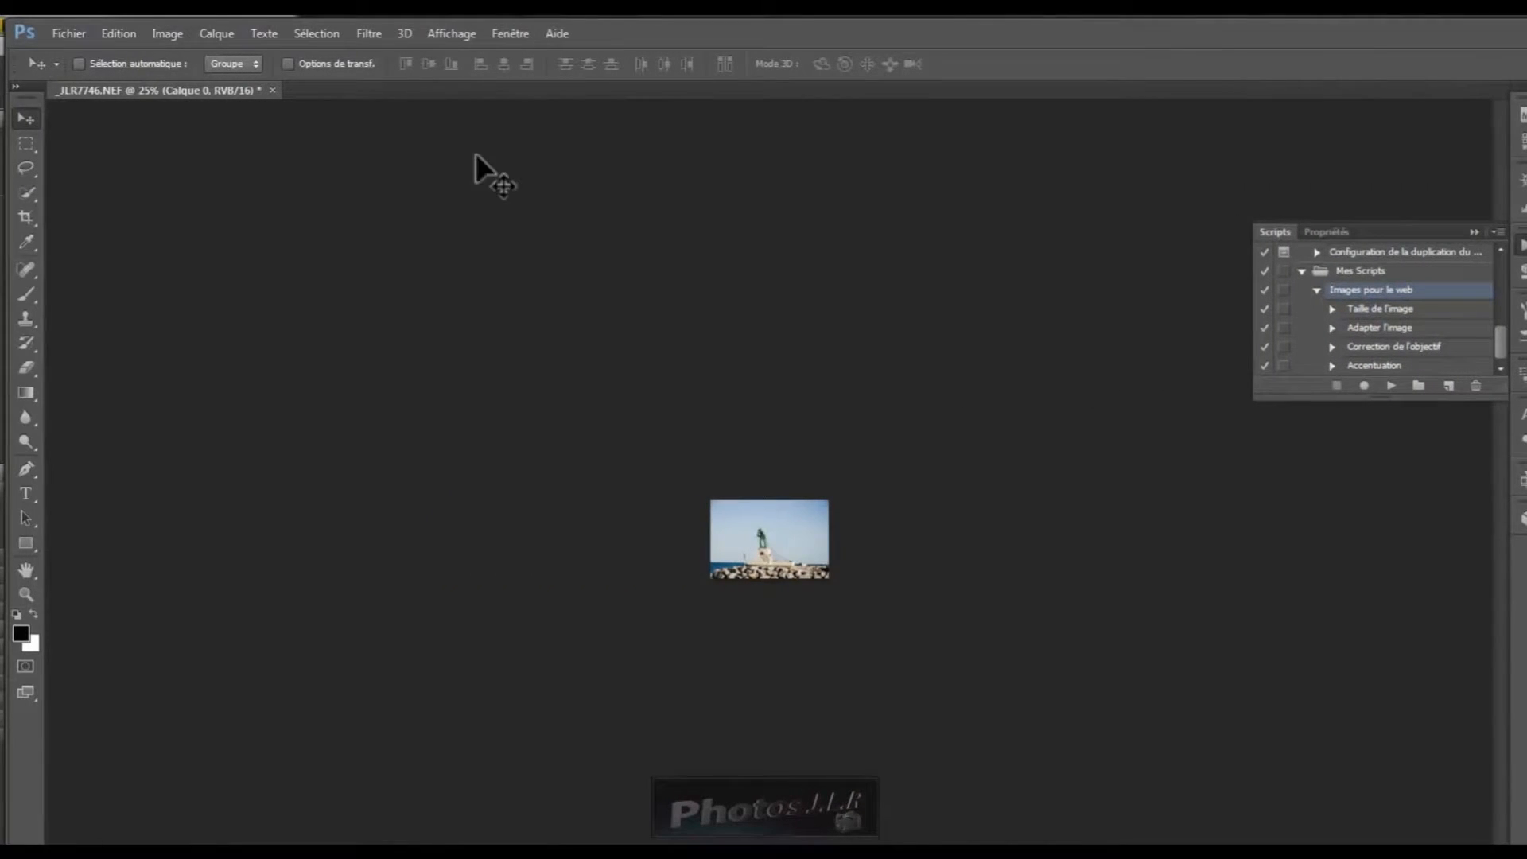
pyautogui.click(167, 32)
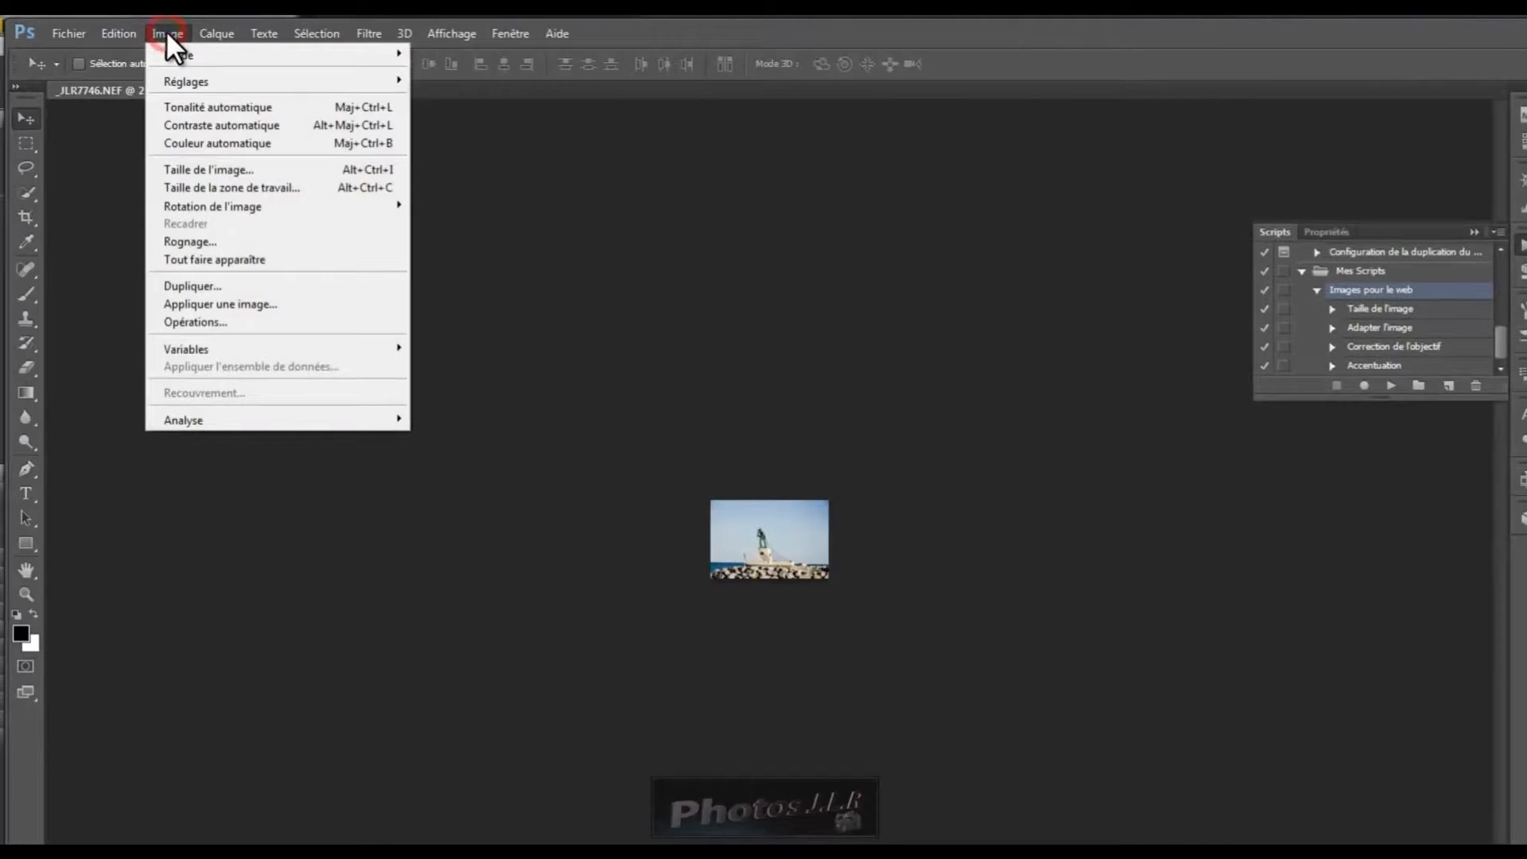
pyautogui.click(194, 168)
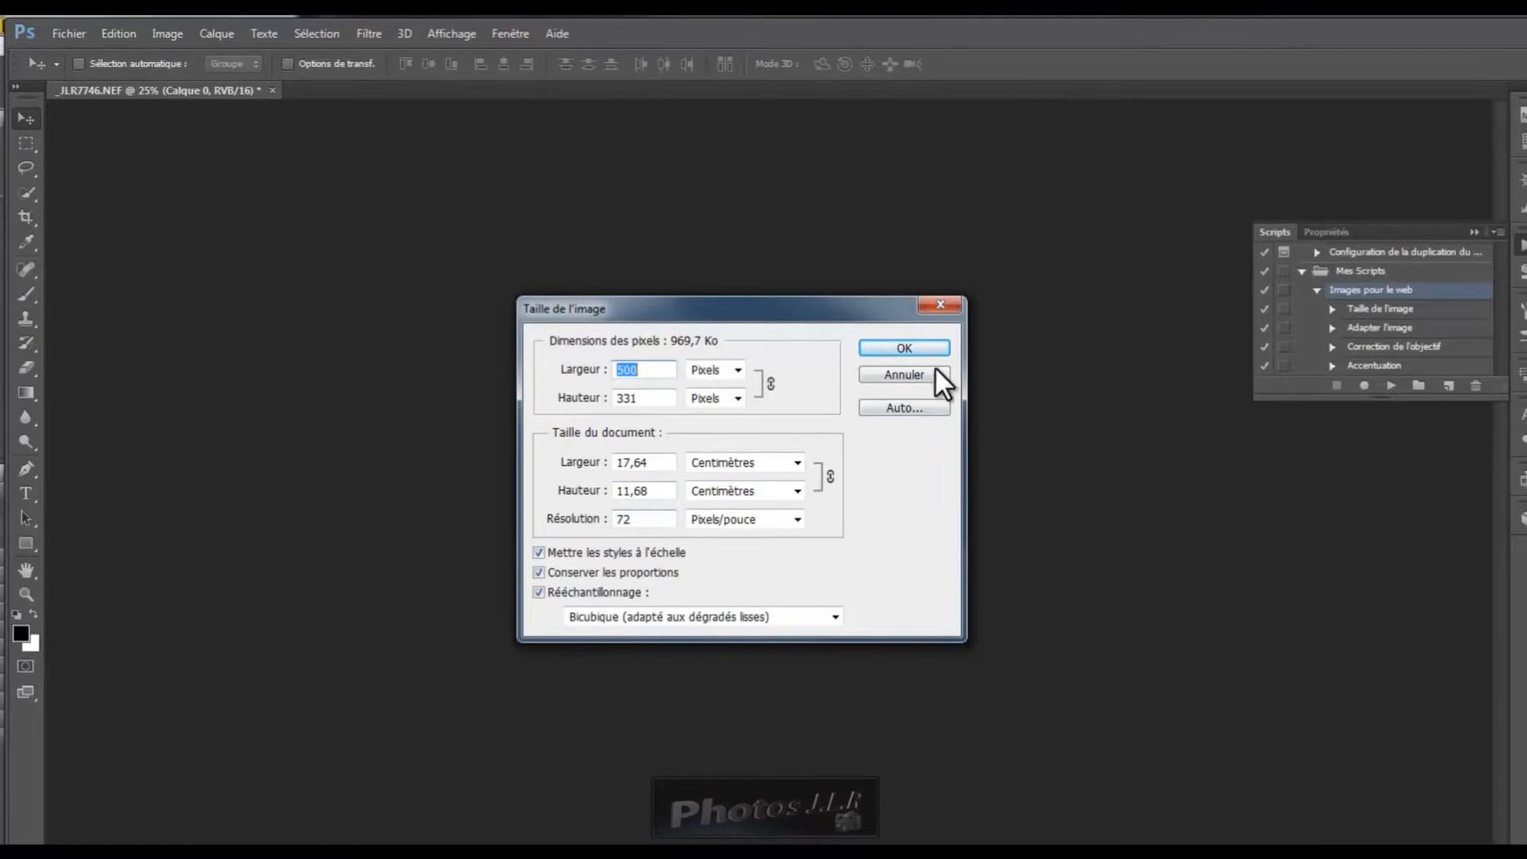
pyautogui.click(923, 349)
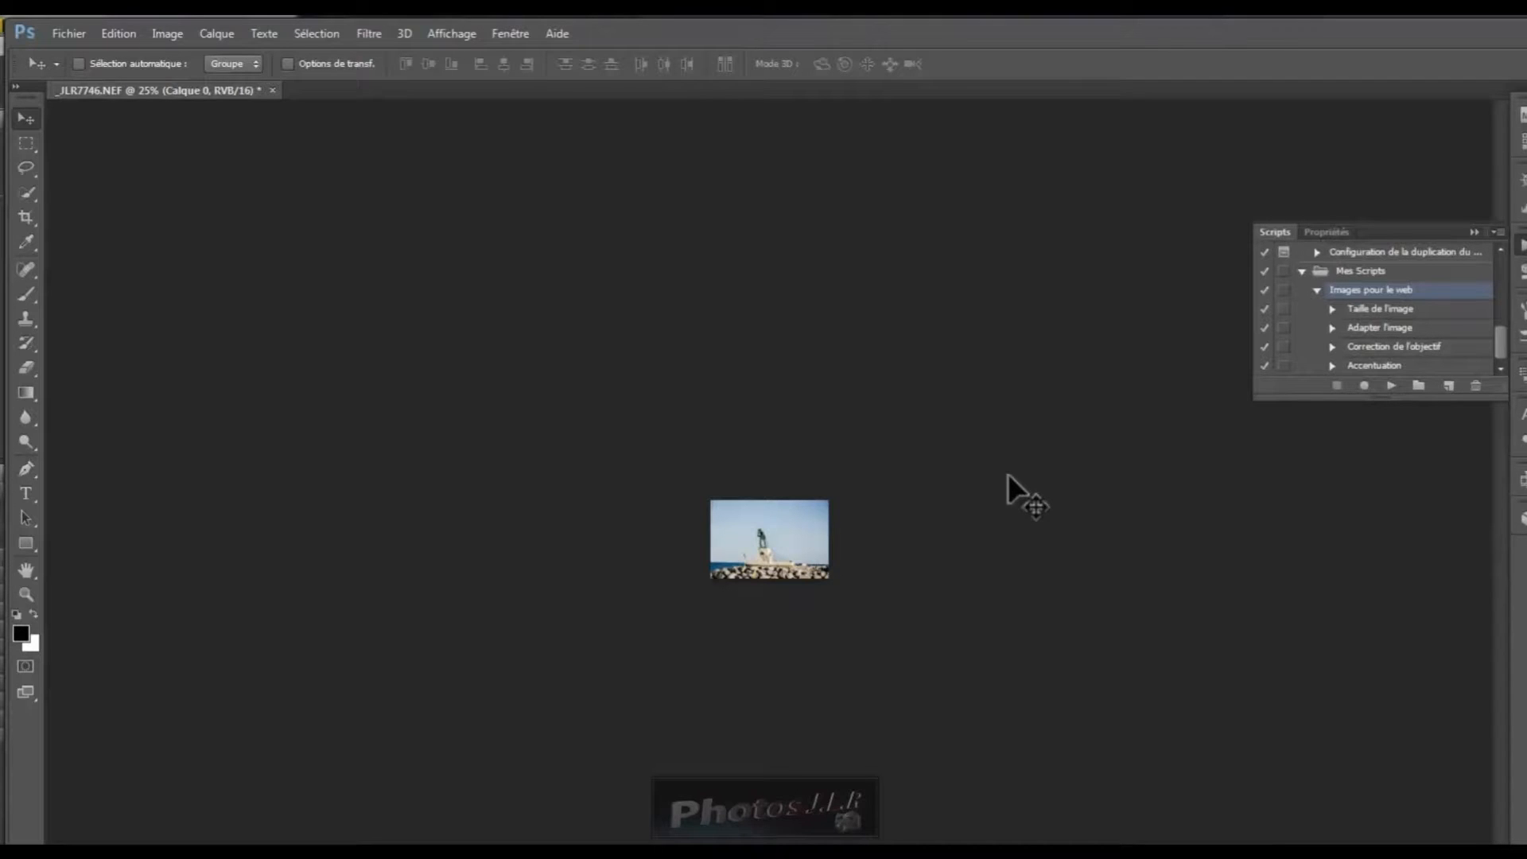
pyautogui.hotkey('ctrl', '1')
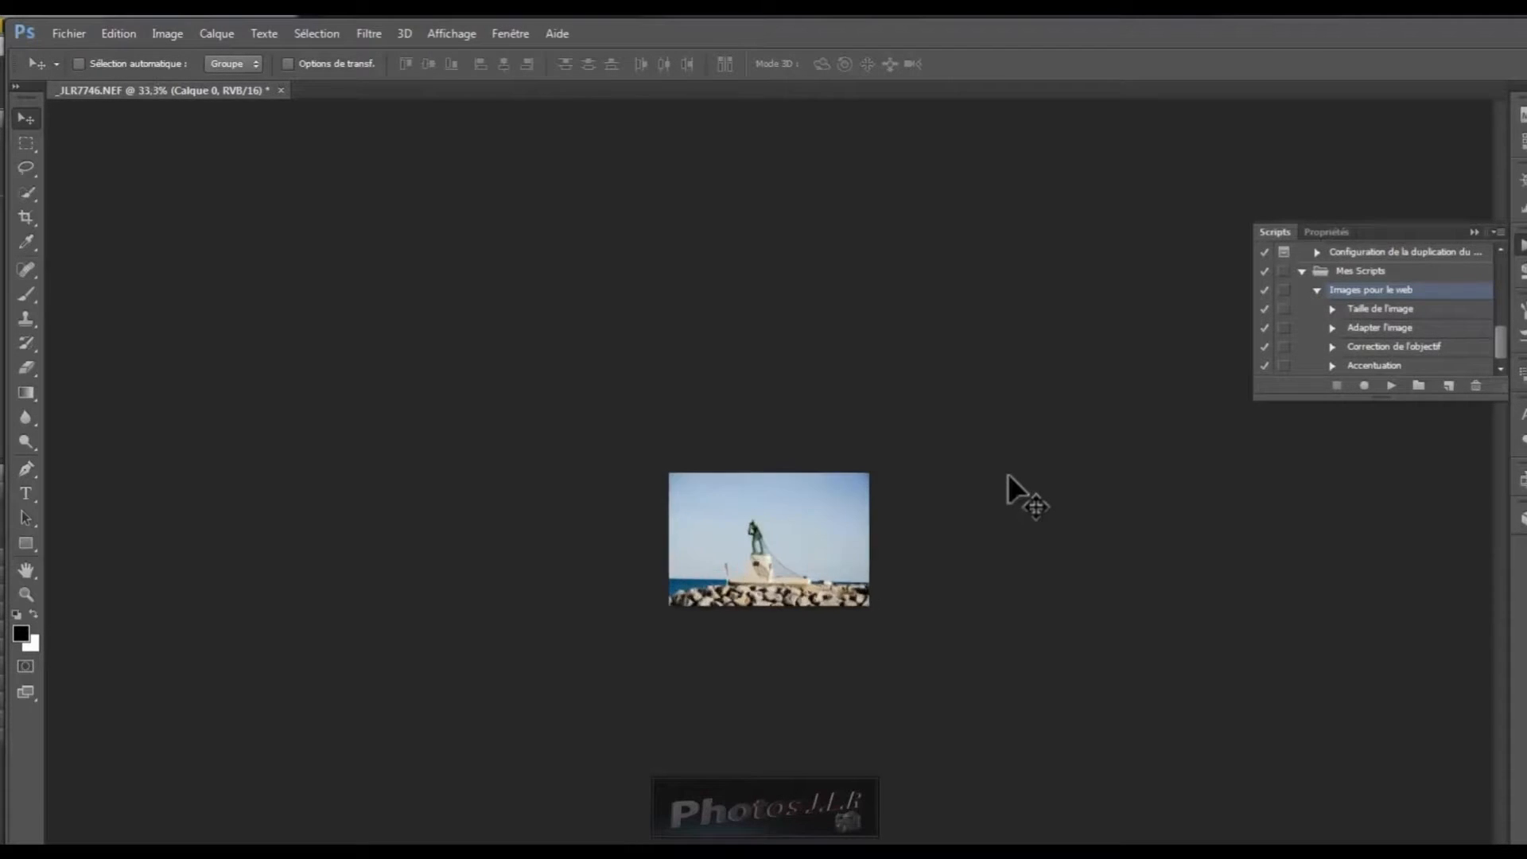
pyautogui.hotkey('ctrl', '+')
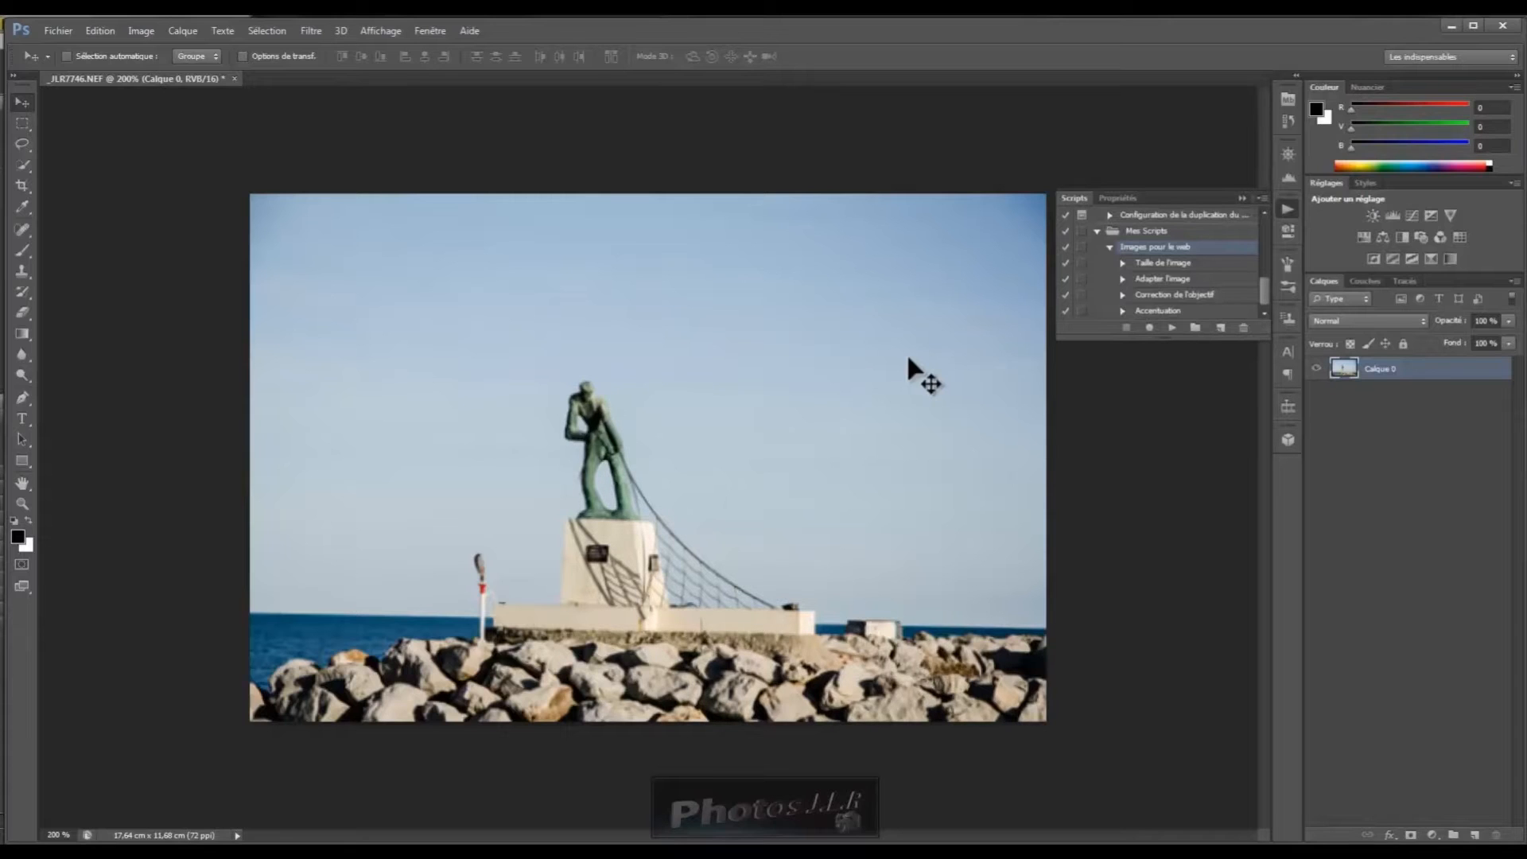
# Step: Make the script's Accentuation step show its dialog, and return the photo to its Ouvrir state in the history
pyautogui.click(1082, 310)
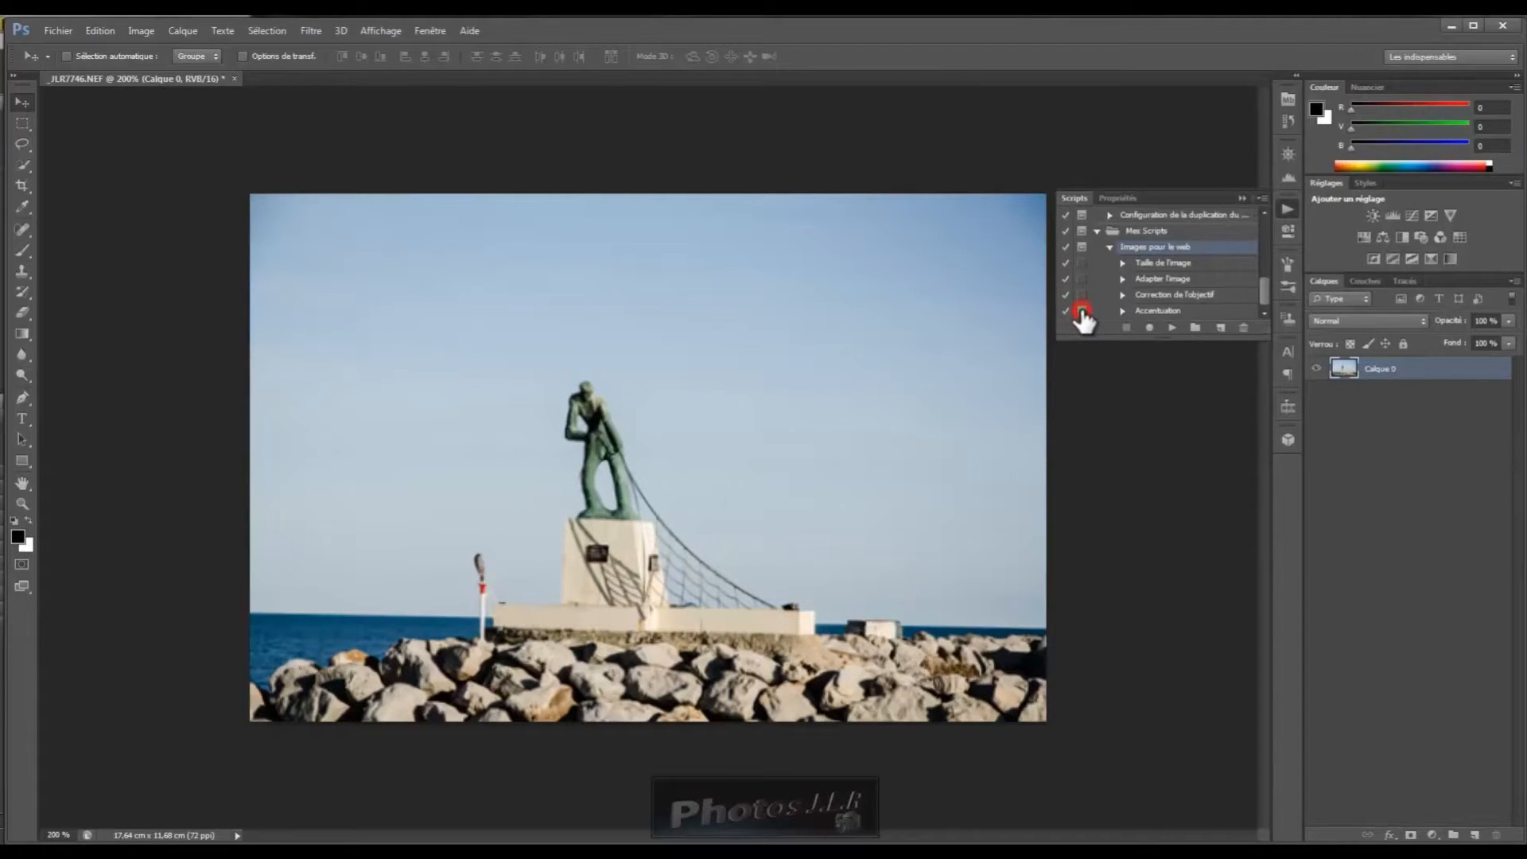
pyautogui.click(1286, 121)
pyautogui.moveTo(1265, 132); pyautogui.dragTo(1255, 118)
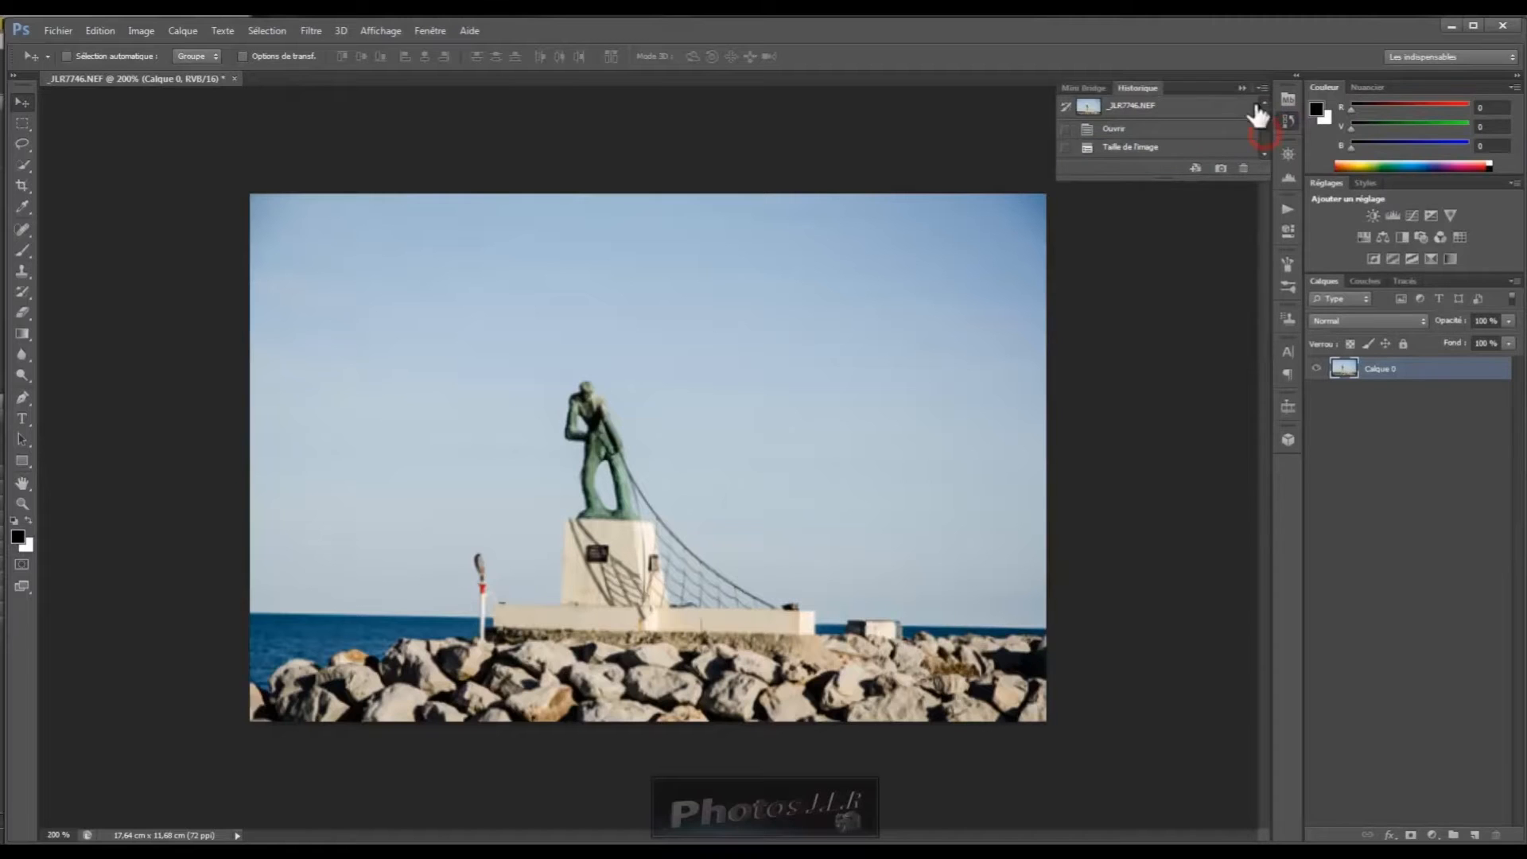
pyautogui.click(1114, 130)
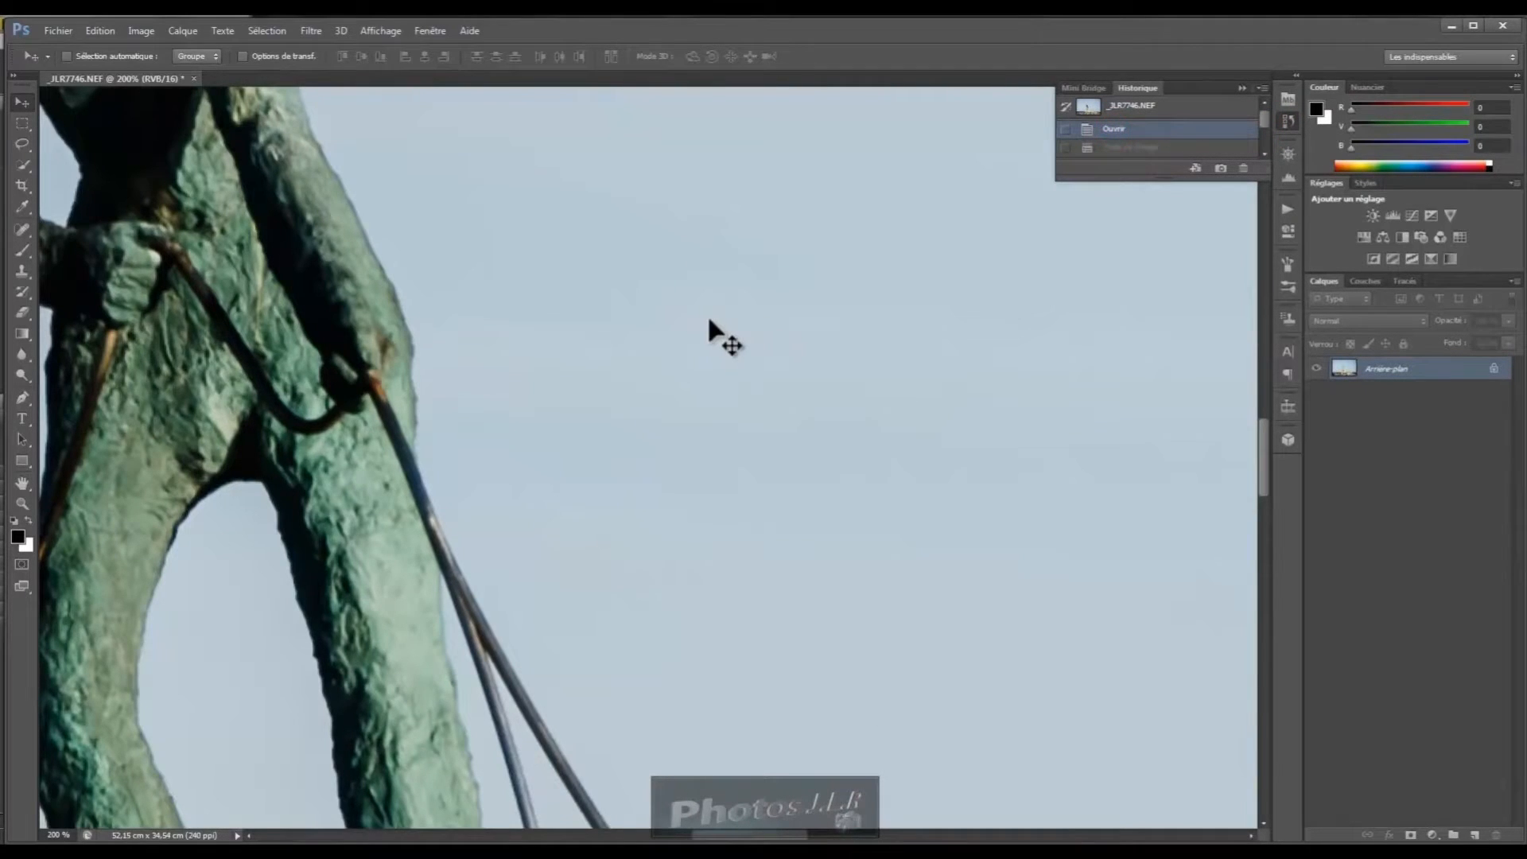
pyautogui.hotkey('ctrl', '-')
pyautogui.hotkey('ctrl', '-')
pyautogui.hotkey('ctrl', '-')
pyautogui.hotkey('ctrl', '-')
pyautogui.hotkey('ctrl', '-')
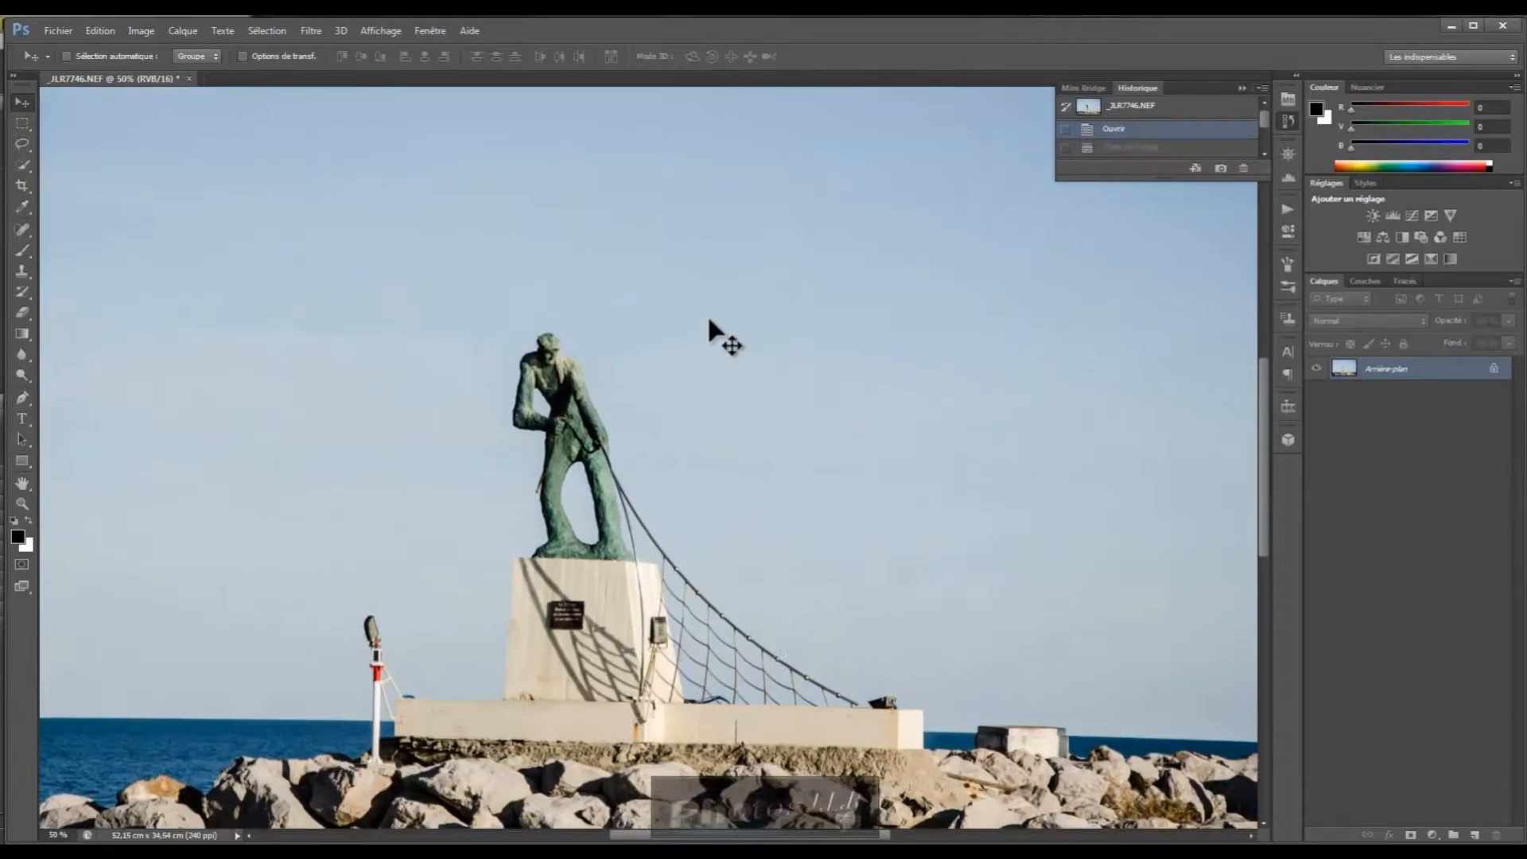
pyautogui.hotkey('ctrl', '-')
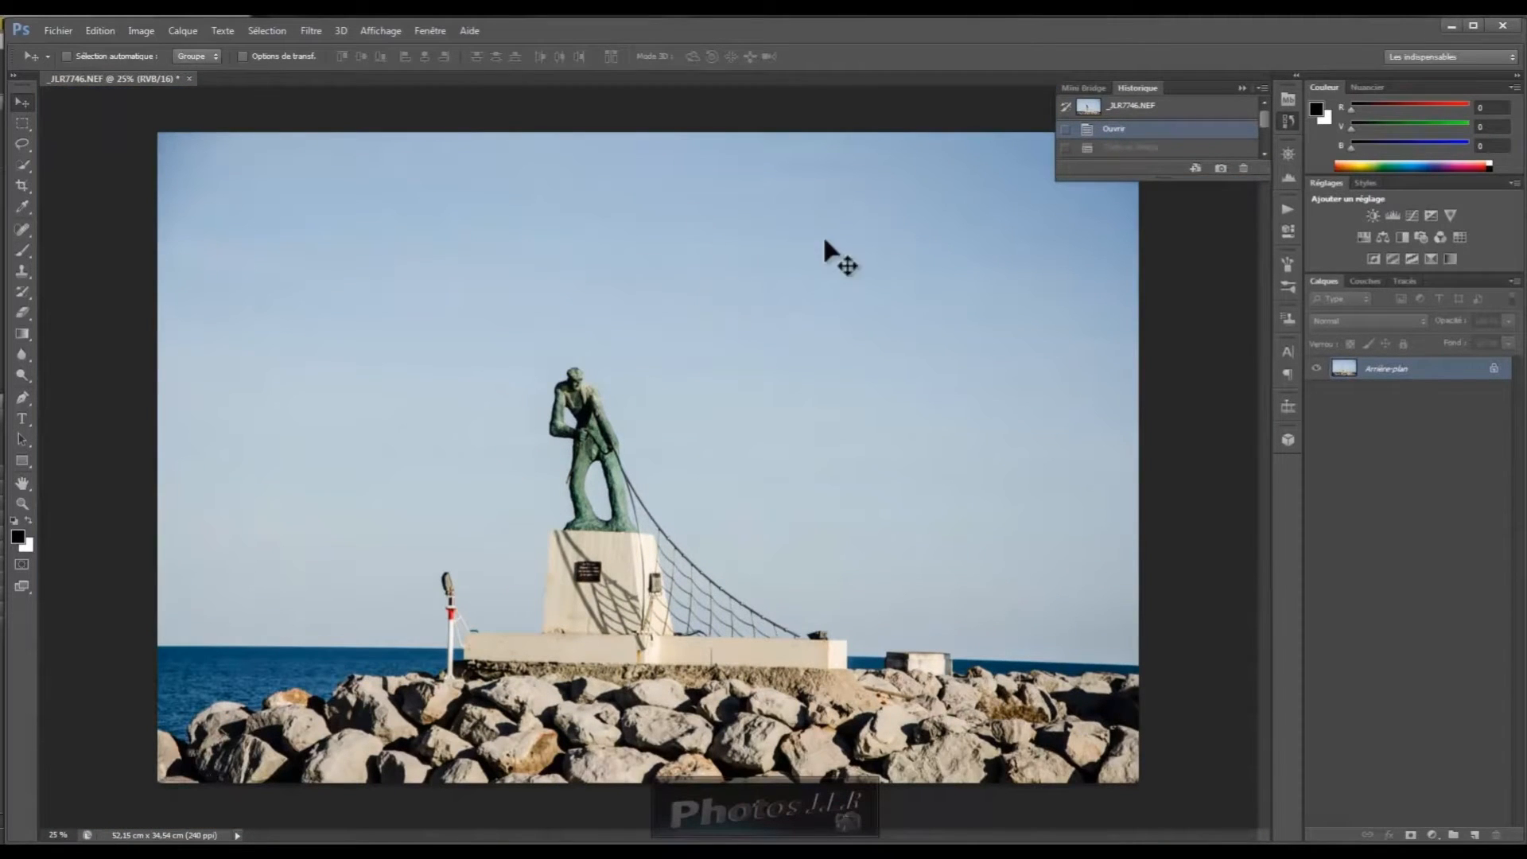
# Step: Run the Images pour le web script on the photo and cancel its Accentuation dialog
pyautogui.click(1288, 208)
pyautogui.click(1133, 248)
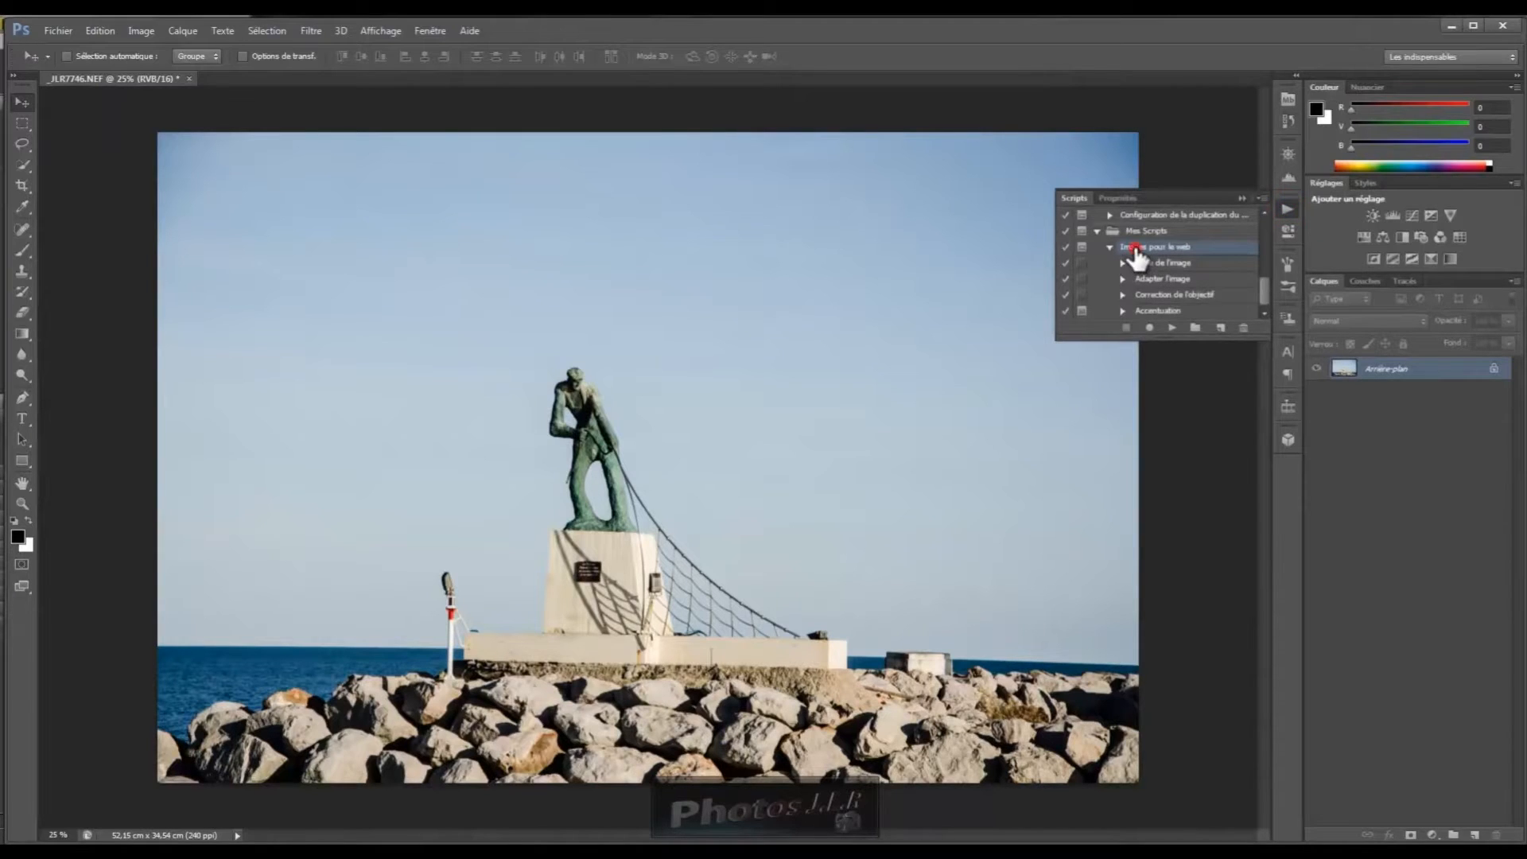
pyautogui.click(1171, 327)
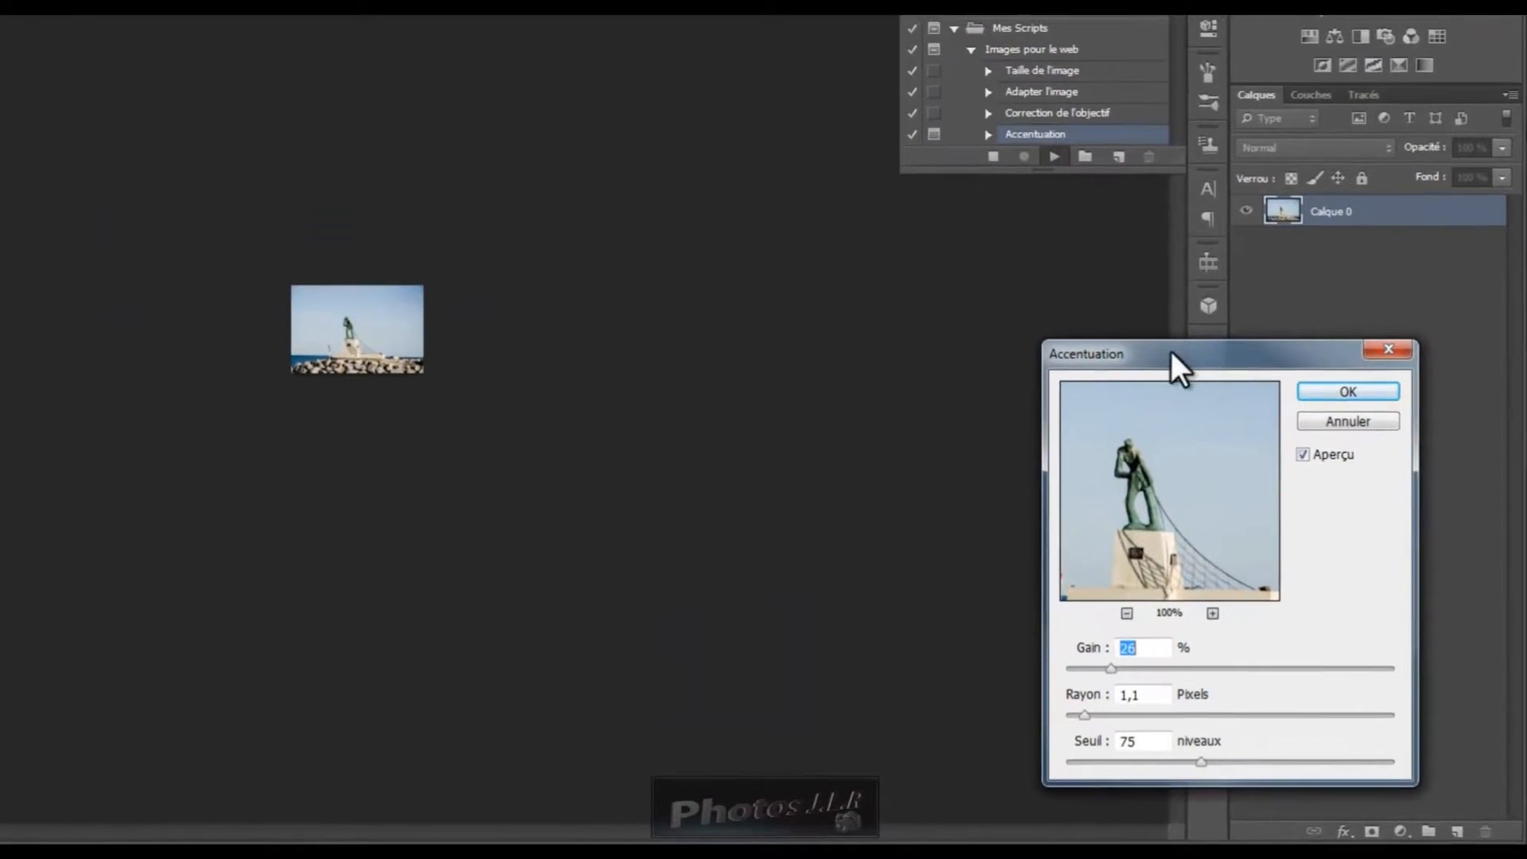
pyautogui.moveTo(1229, 350); pyautogui.dragTo(928, 307)
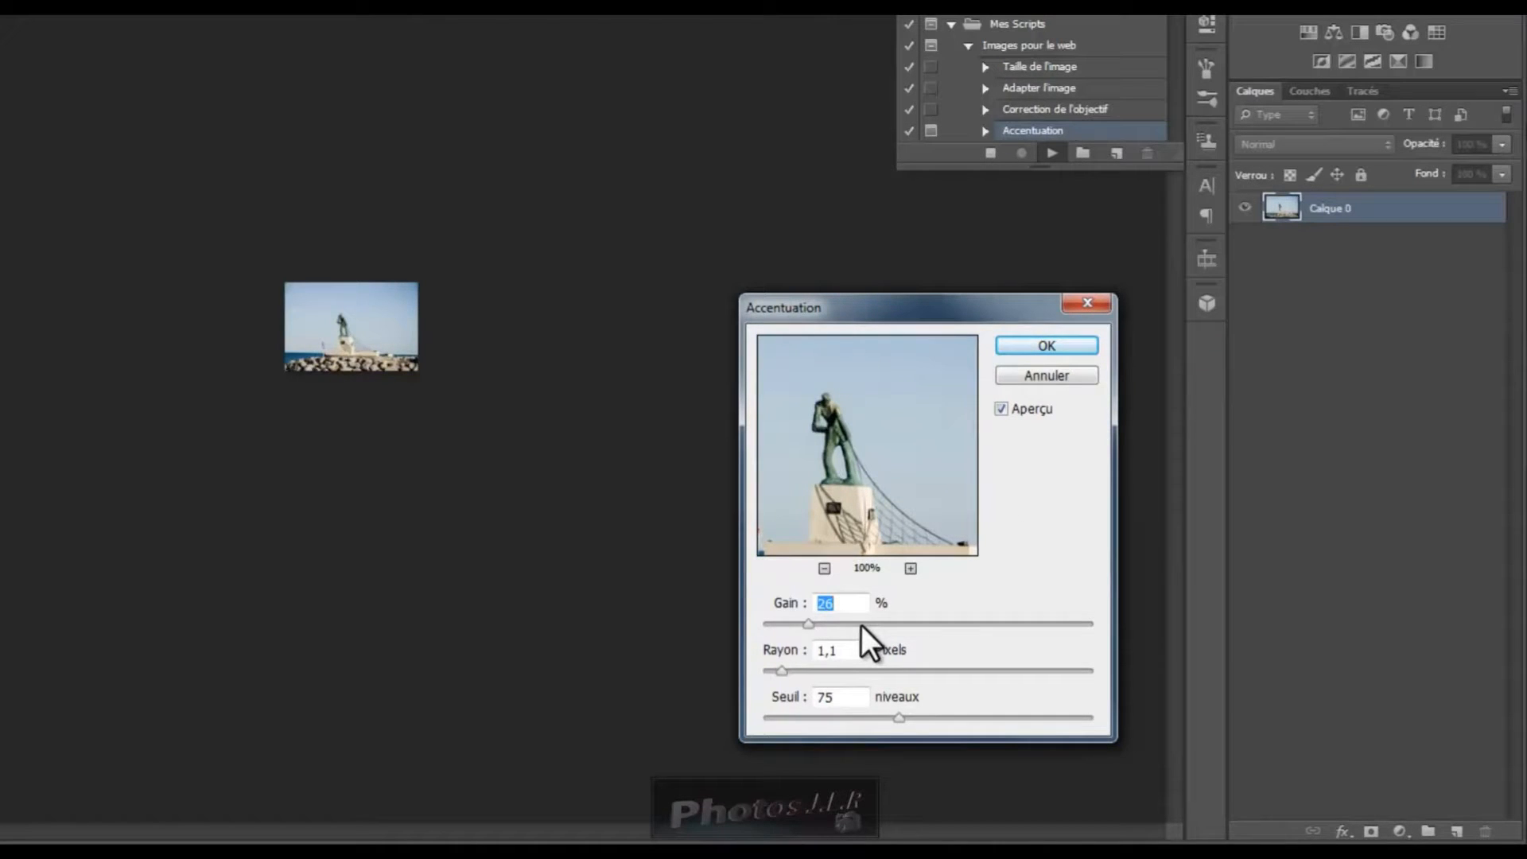
pyautogui.click(1042, 374)
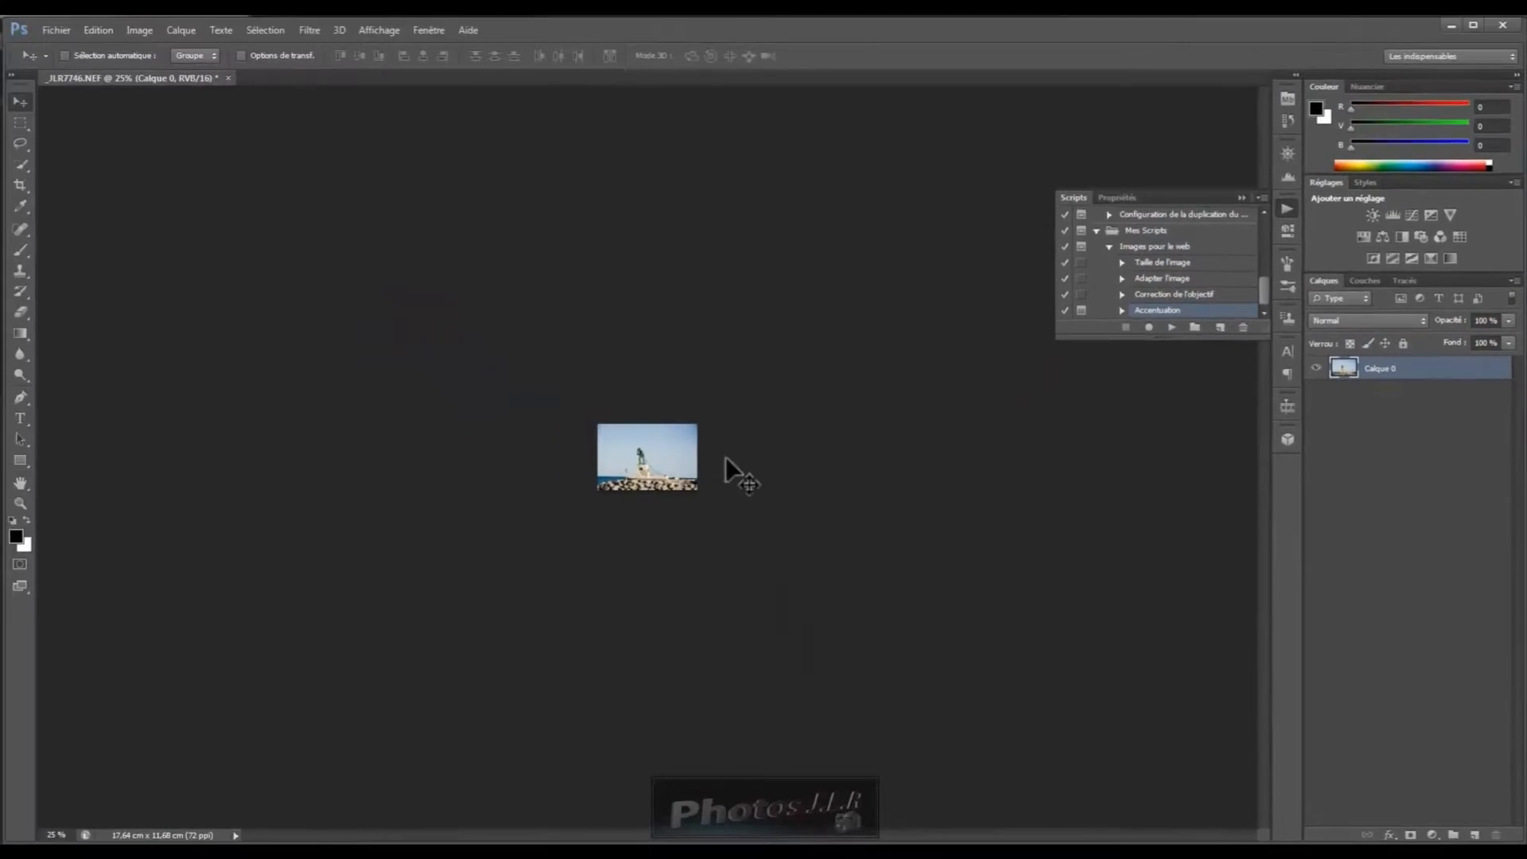
# Step: Resume recording in the Images pour le web script to add another operation
pyautogui.moveTo(1207, 171); pyautogui.dragTo(1207, 138)
pyautogui.moveTo(1262, 261); pyautogui.dragTo(1263, 292)
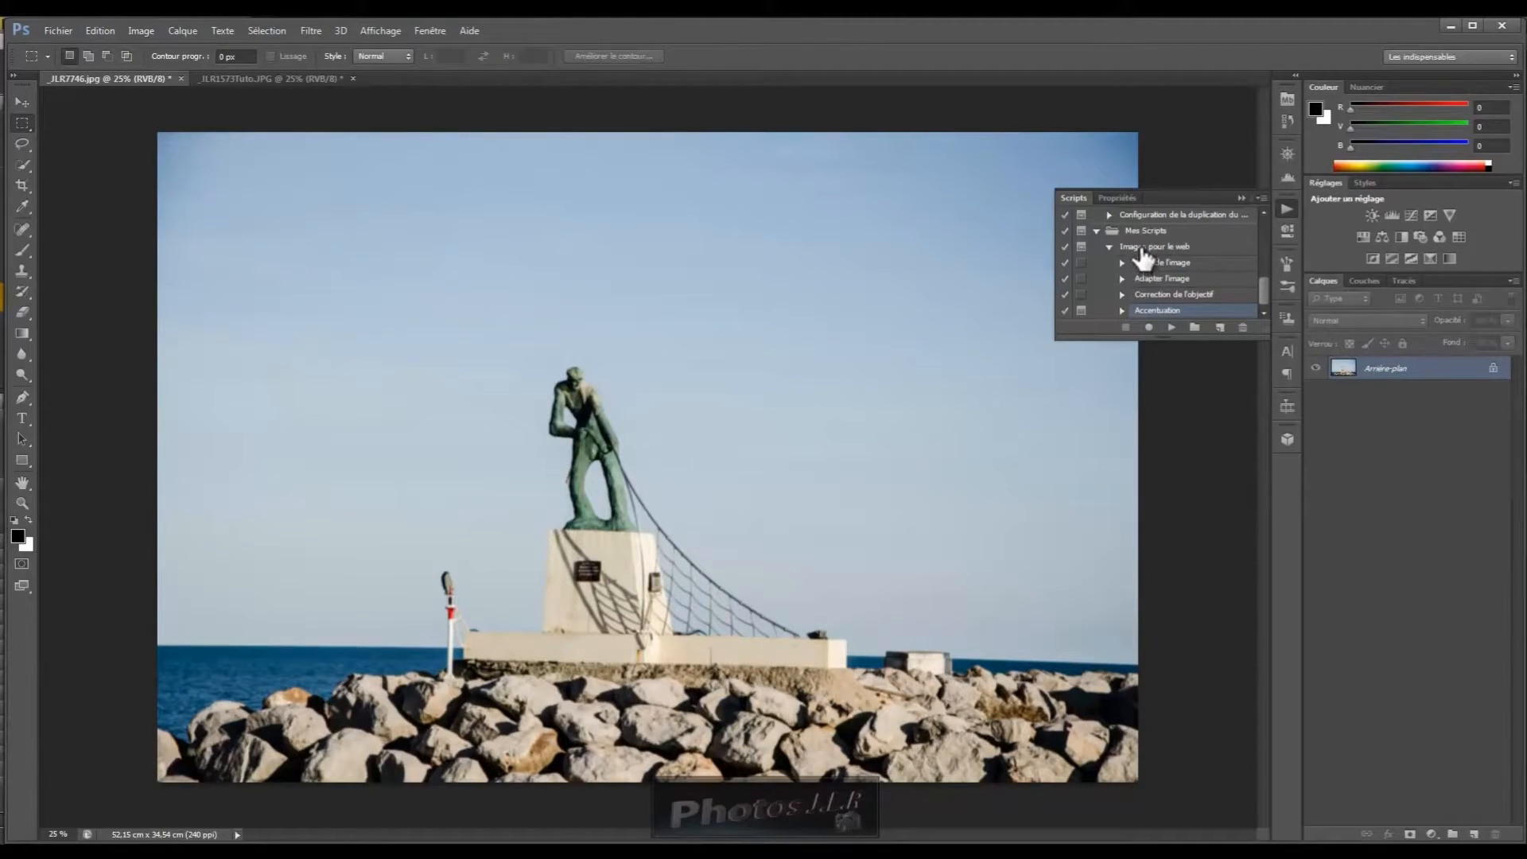
pyautogui.click(1142, 248)
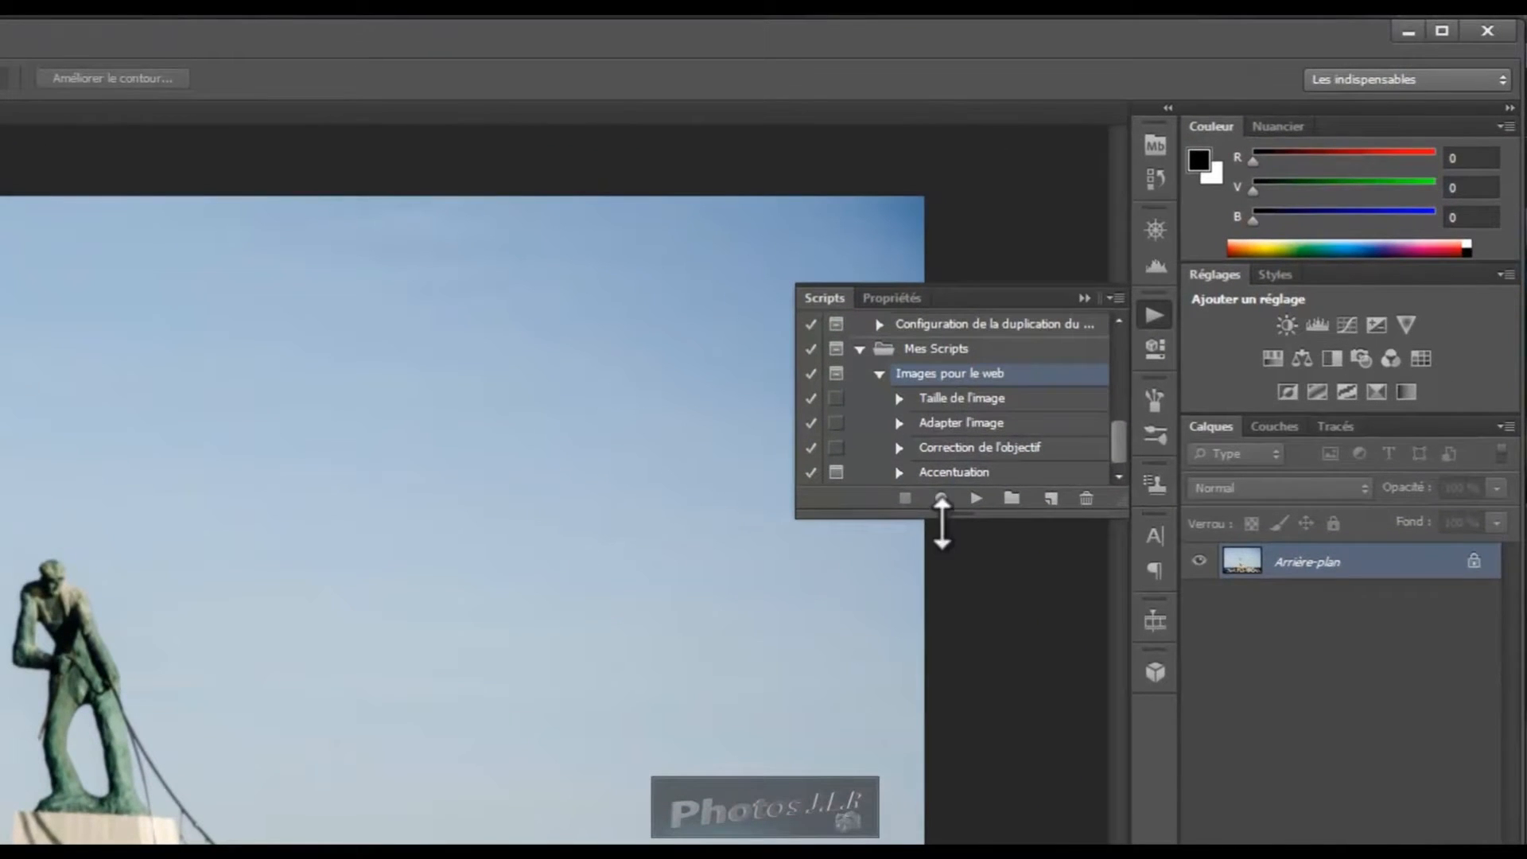
pyautogui.click(940, 499)
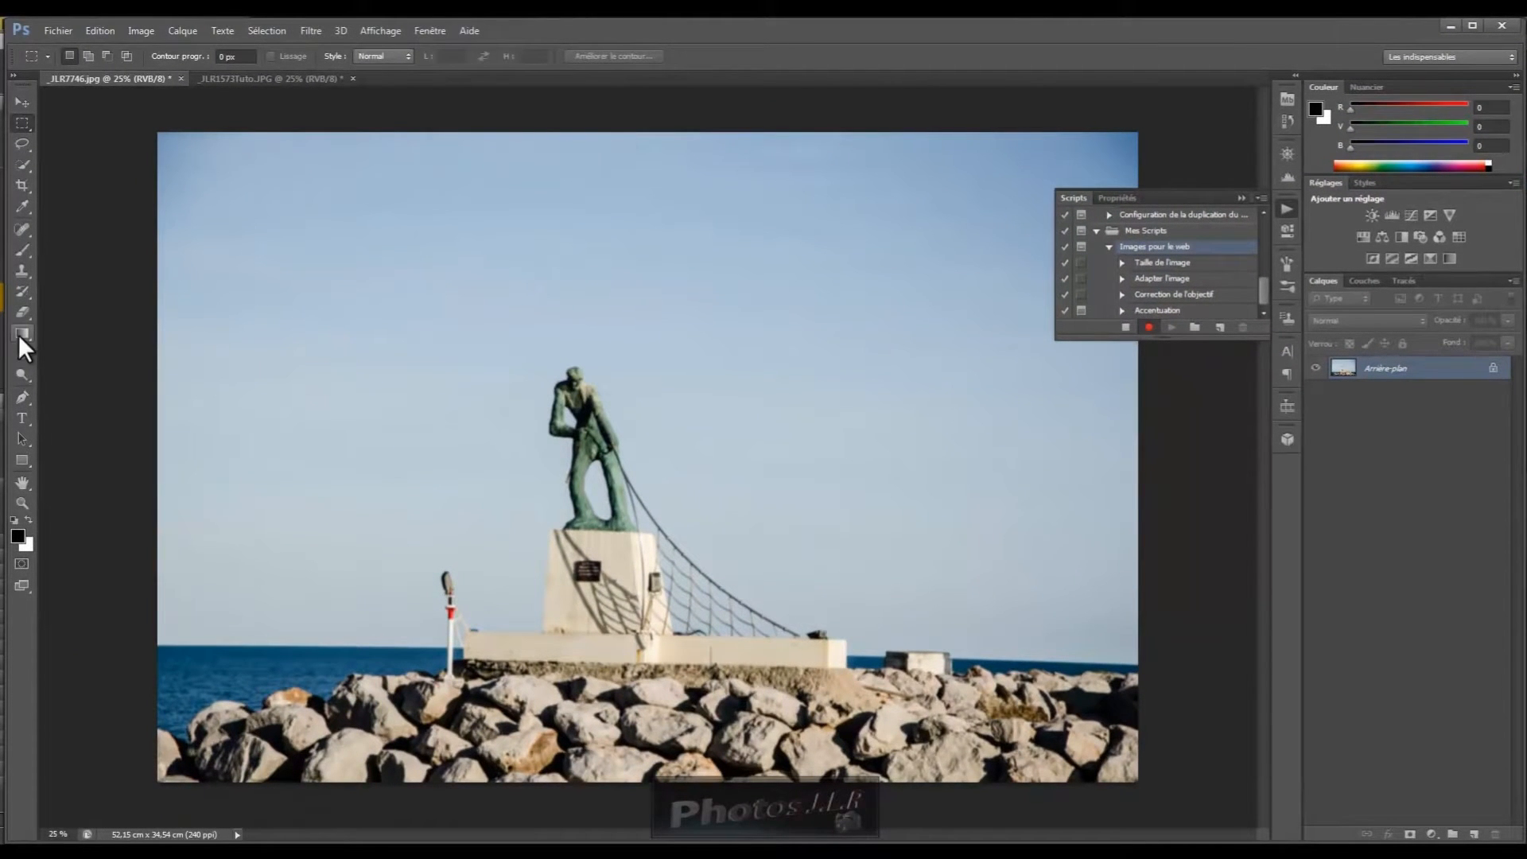
# Step: Record a Flou gaussien filter on the statue photo with a radius of 2,3 pixels
pyautogui.click(309, 28)
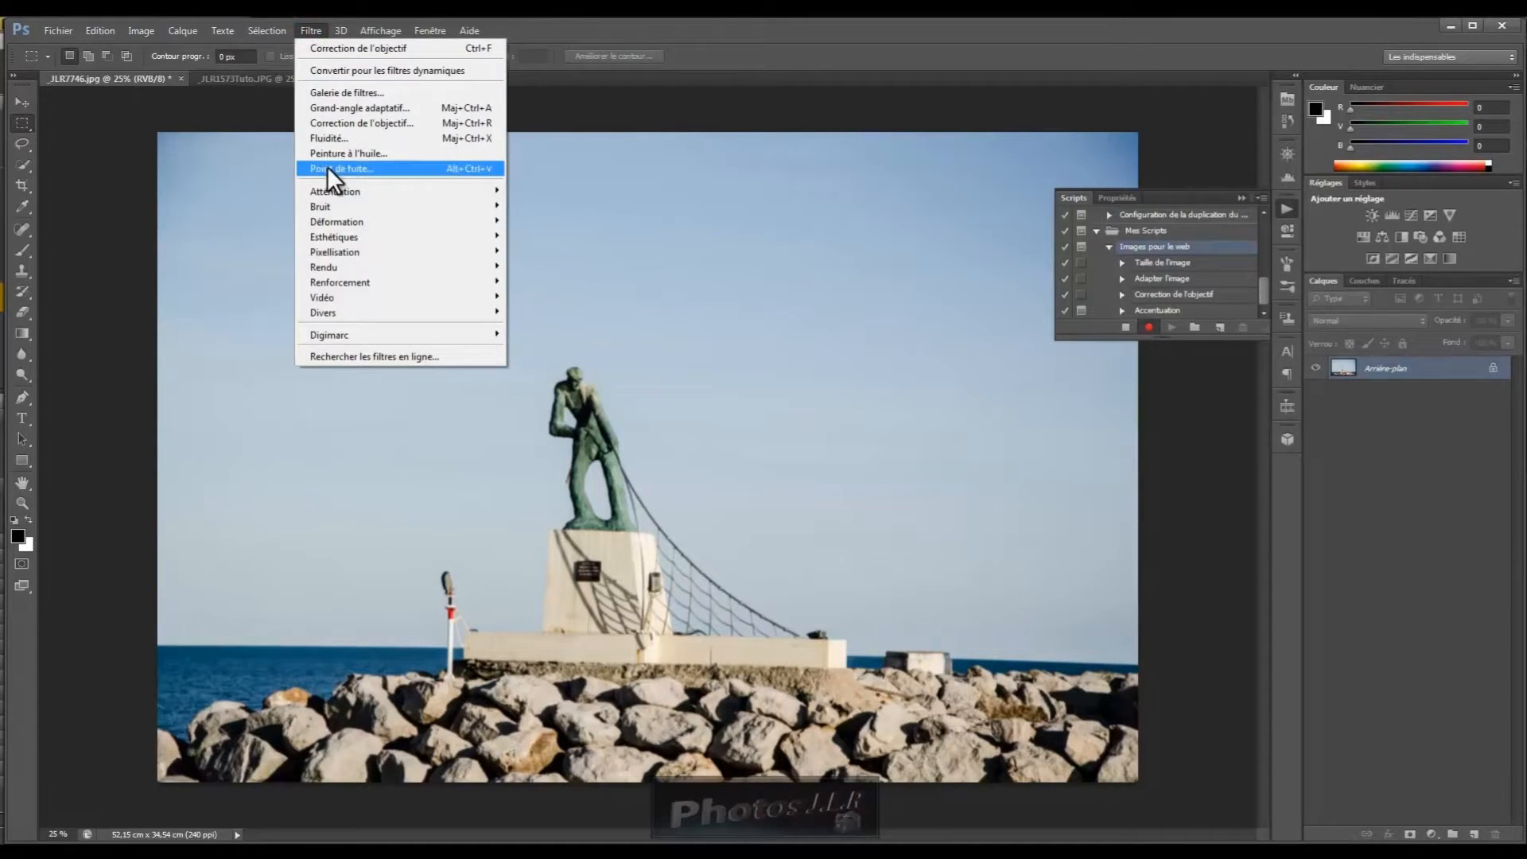
pyautogui.moveTo(326, 188)
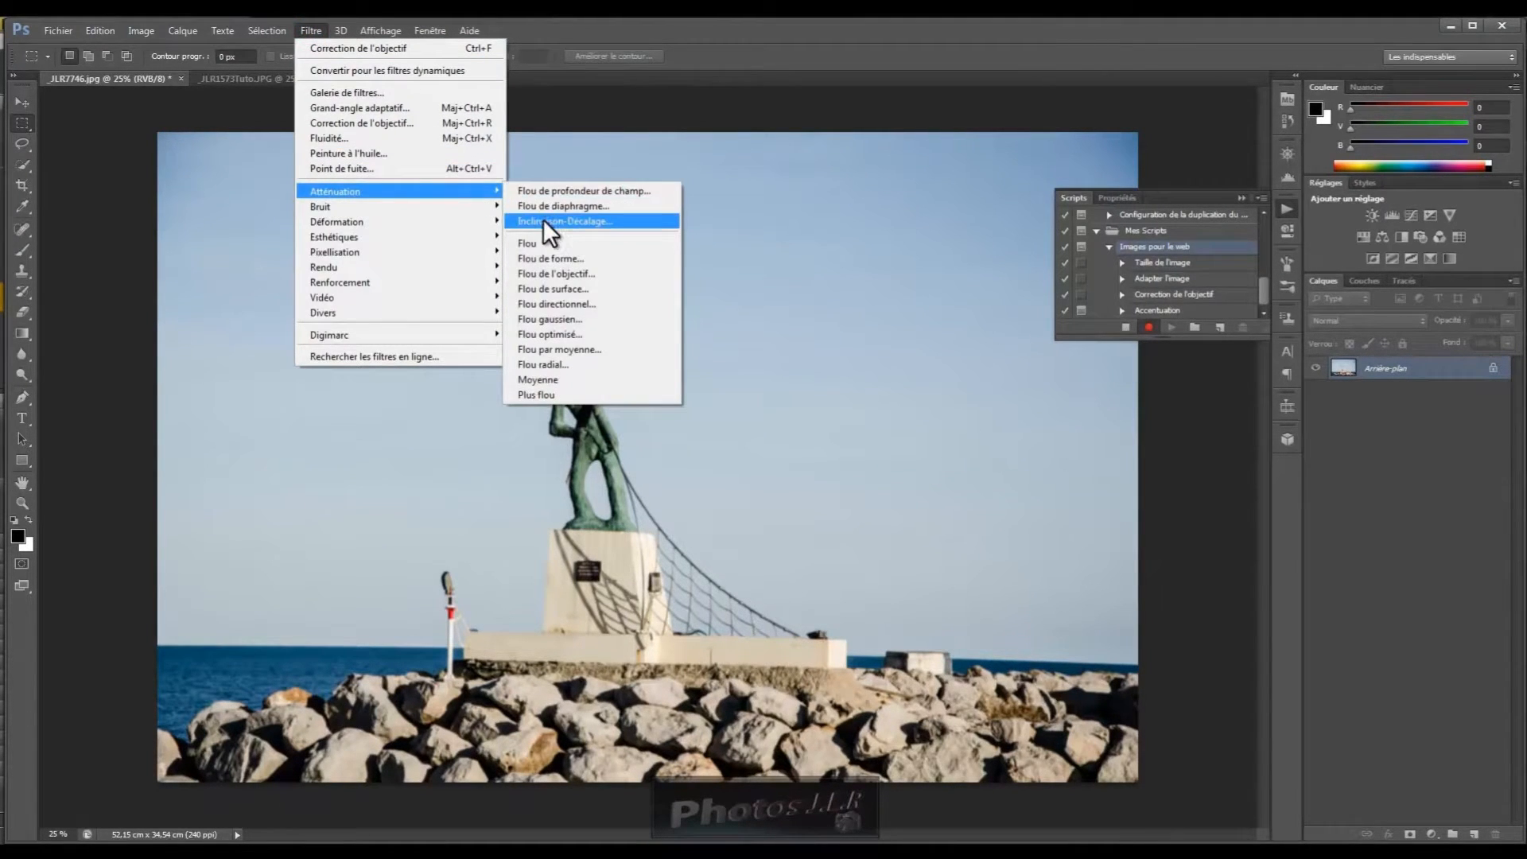
pyautogui.click(560, 319)
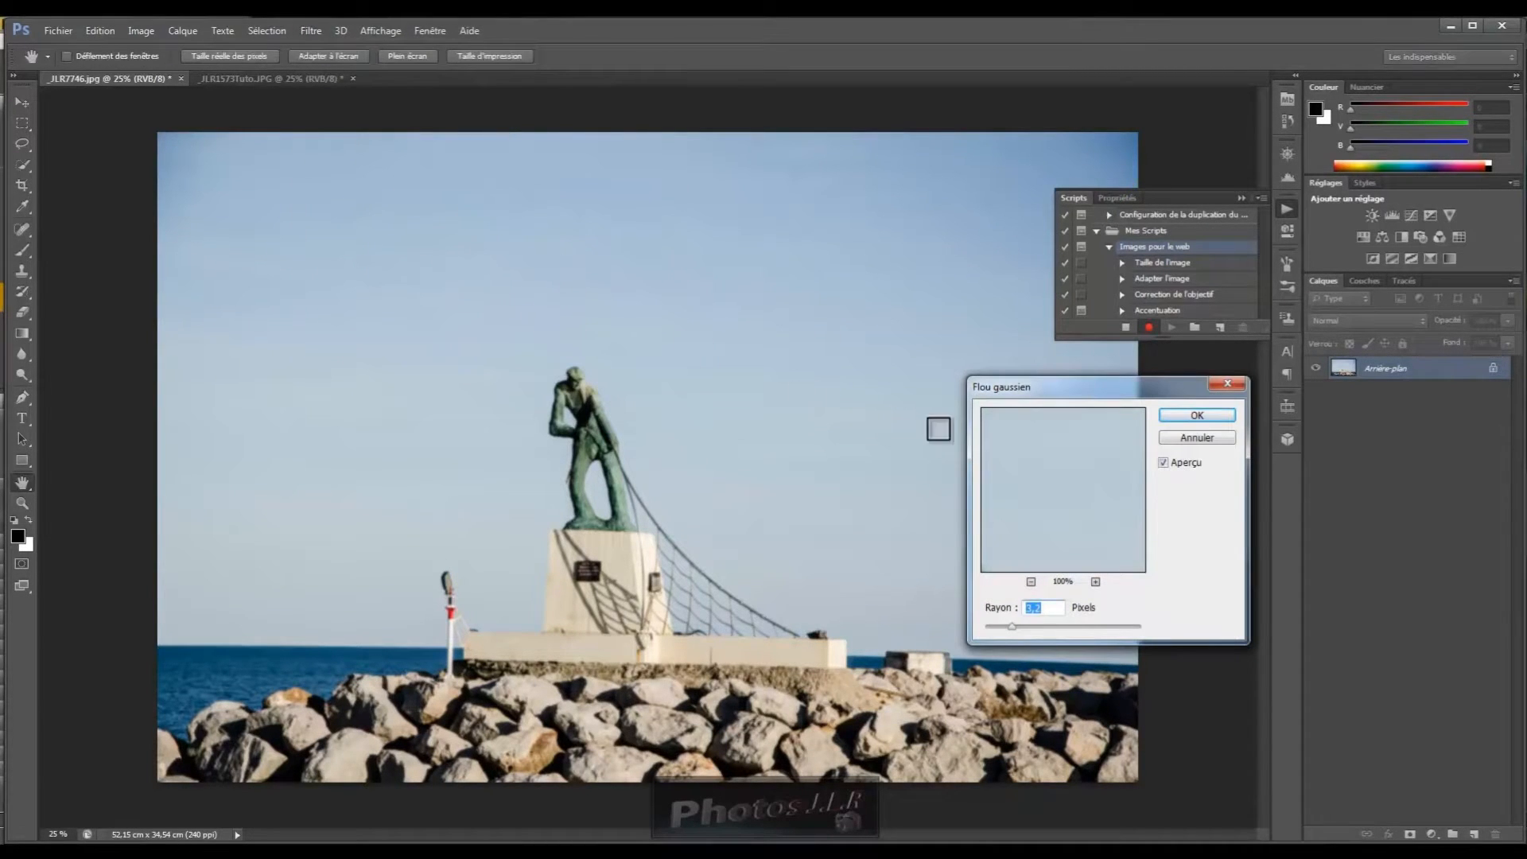
pyautogui.click(1031, 582)
pyautogui.click(1031, 581)
pyautogui.click(1031, 582)
pyautogui.click(1031, 582)
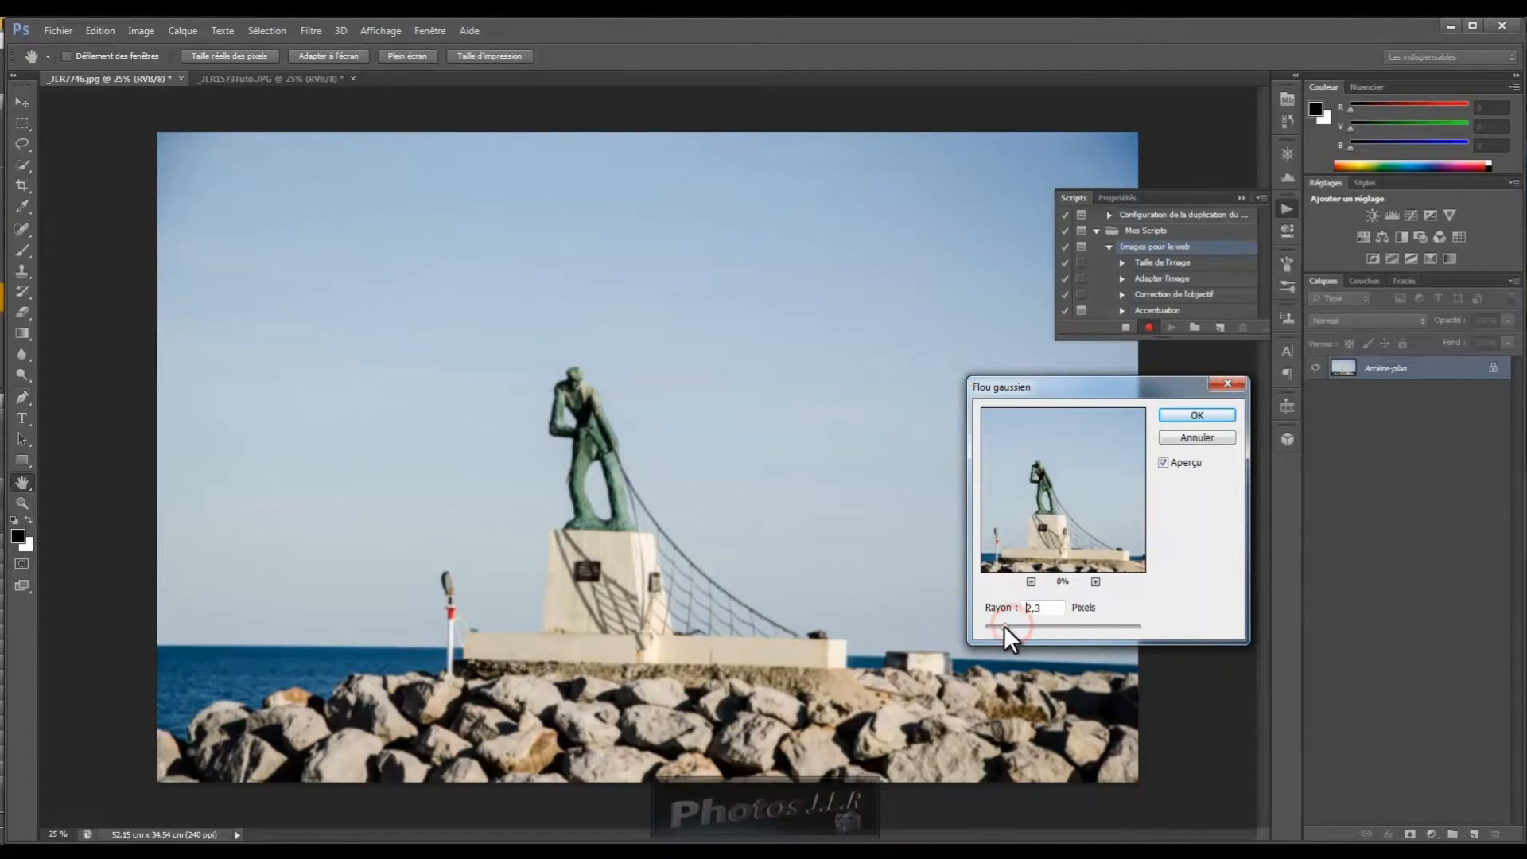
pyautogui.click(1032, 624)
pyautogui.moveTo(1012, 623); pyautogui.dragTo(1005, 623)
pyautogui.click(1163, 462)
pyautogui.click(1195, 416)
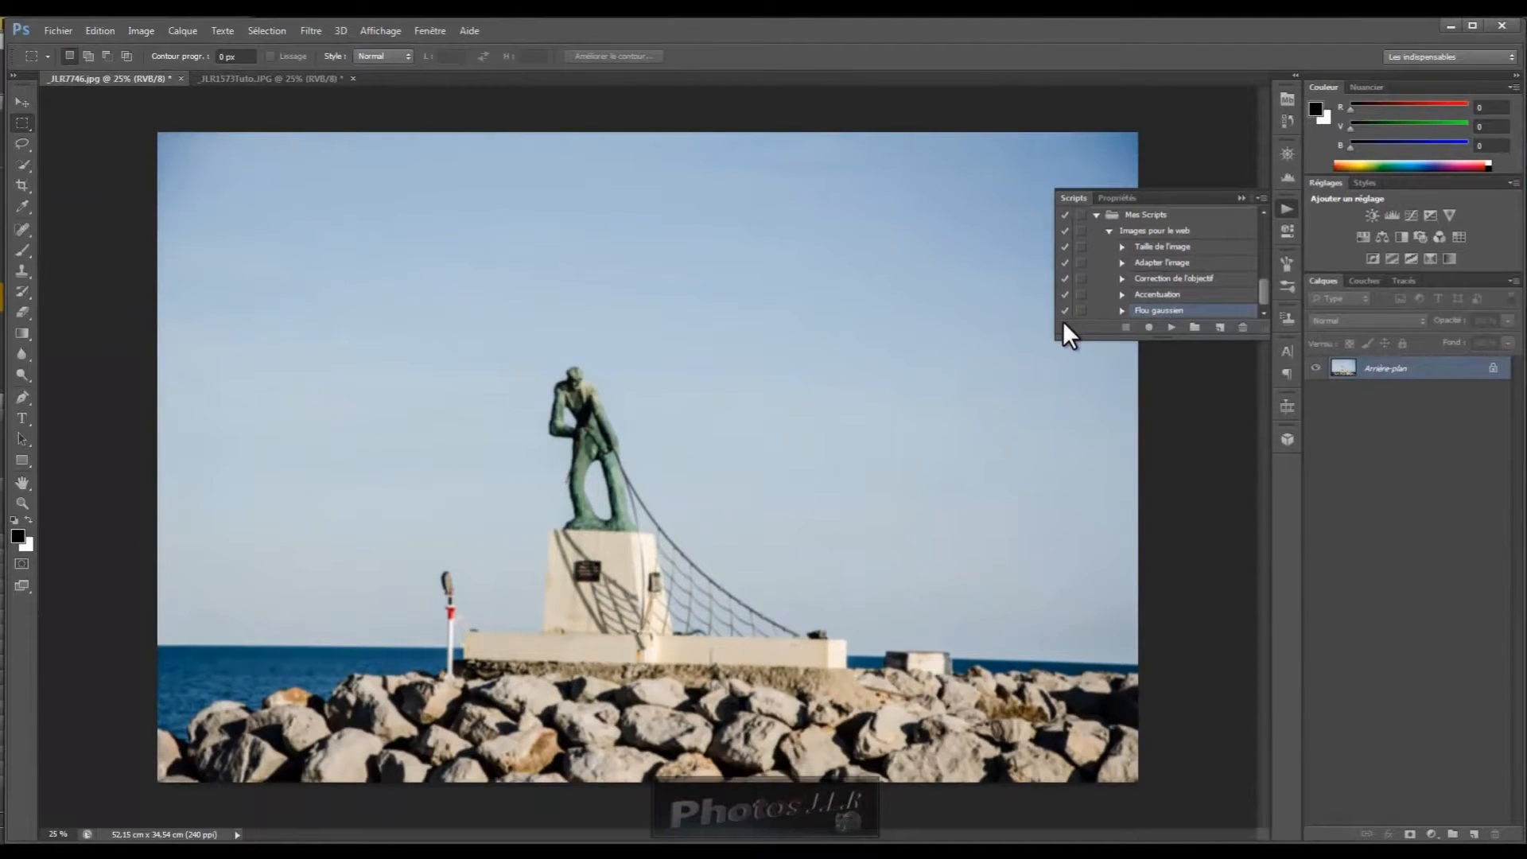
# Step: Switch to _JLR1573Tuto.JPG, remove Flou gaussien from the script, disable Accentuation and enable the dialog for Correction de l'objectif
pyautogui.click(276, 75)
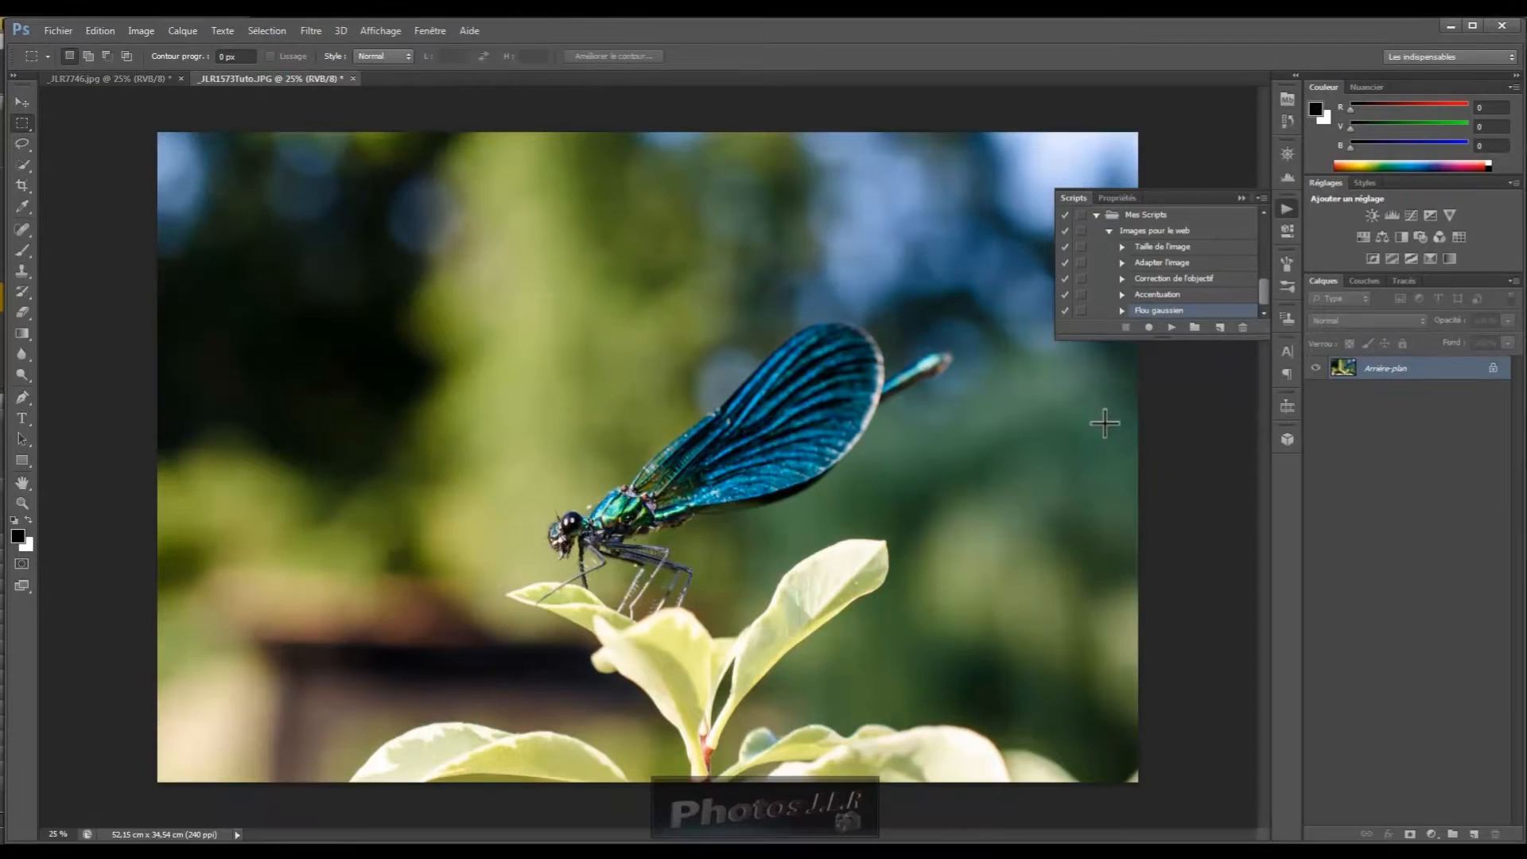
pyautogui.moveTo(1170, 313); pyautogui.dragTo(1244, 328)
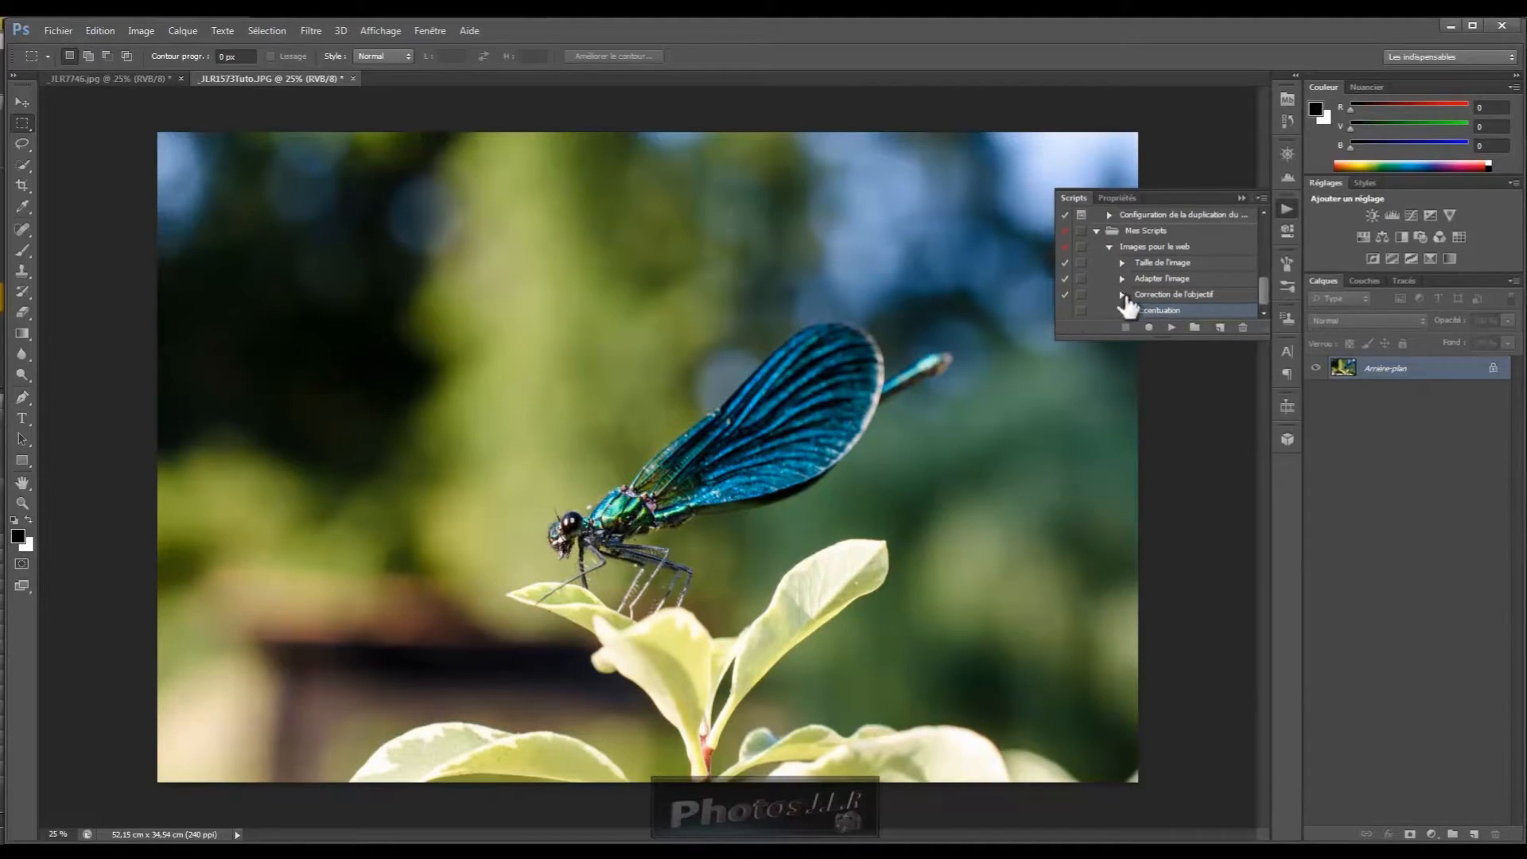
pyautogui.click(1081, 296)
pyautogui.click(1174, 248)
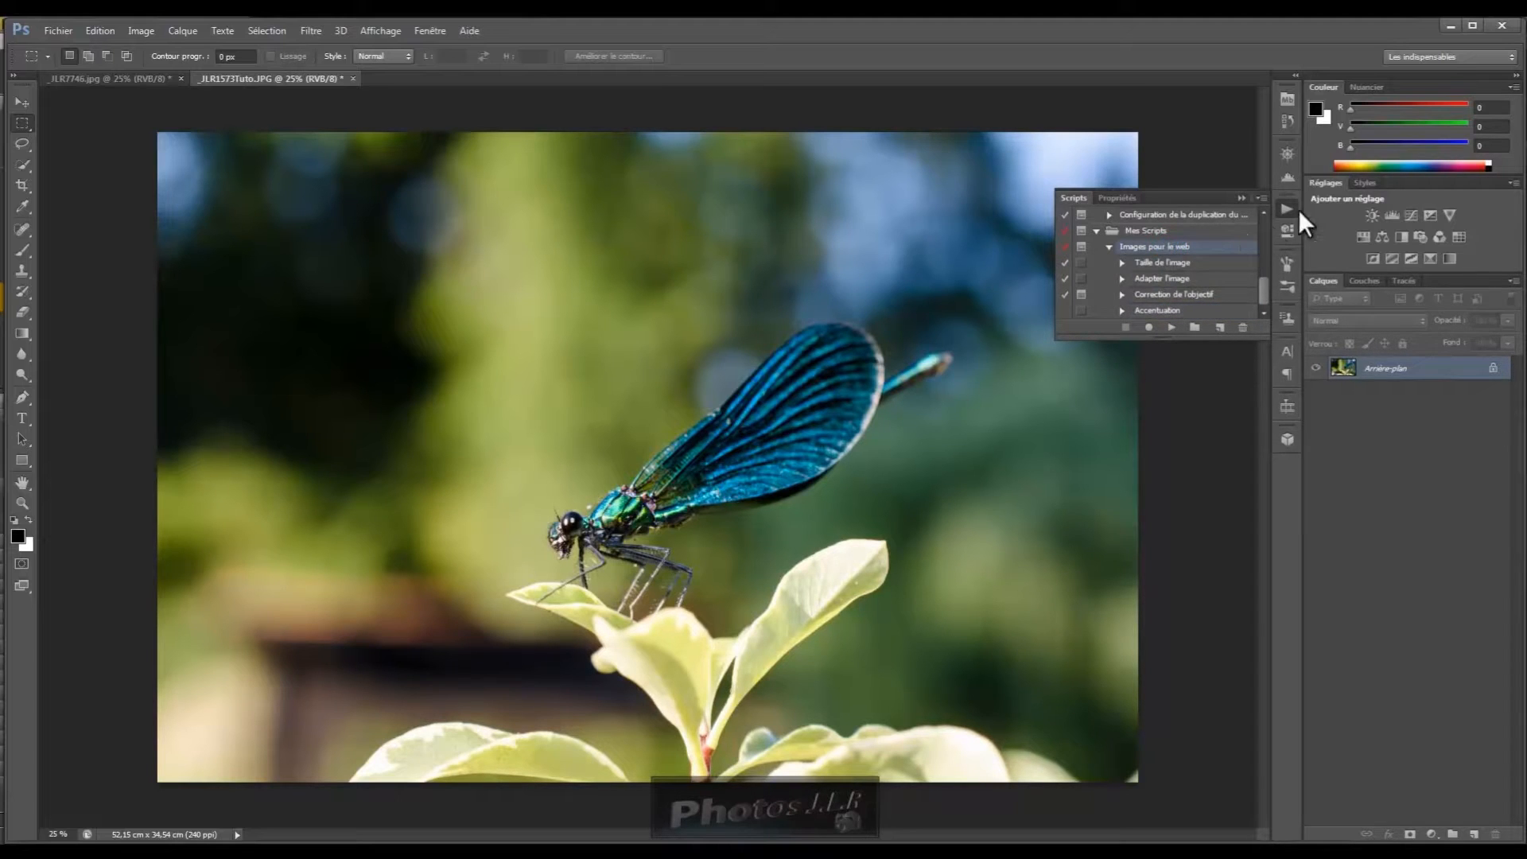
# Step: Run the Images pour le web script, search online for lens profiles and choose the Nikon AF-S DX Micro-NIKKOR 40mm f/2.8G (raw) profile
pyautogui.click(1171, 327)
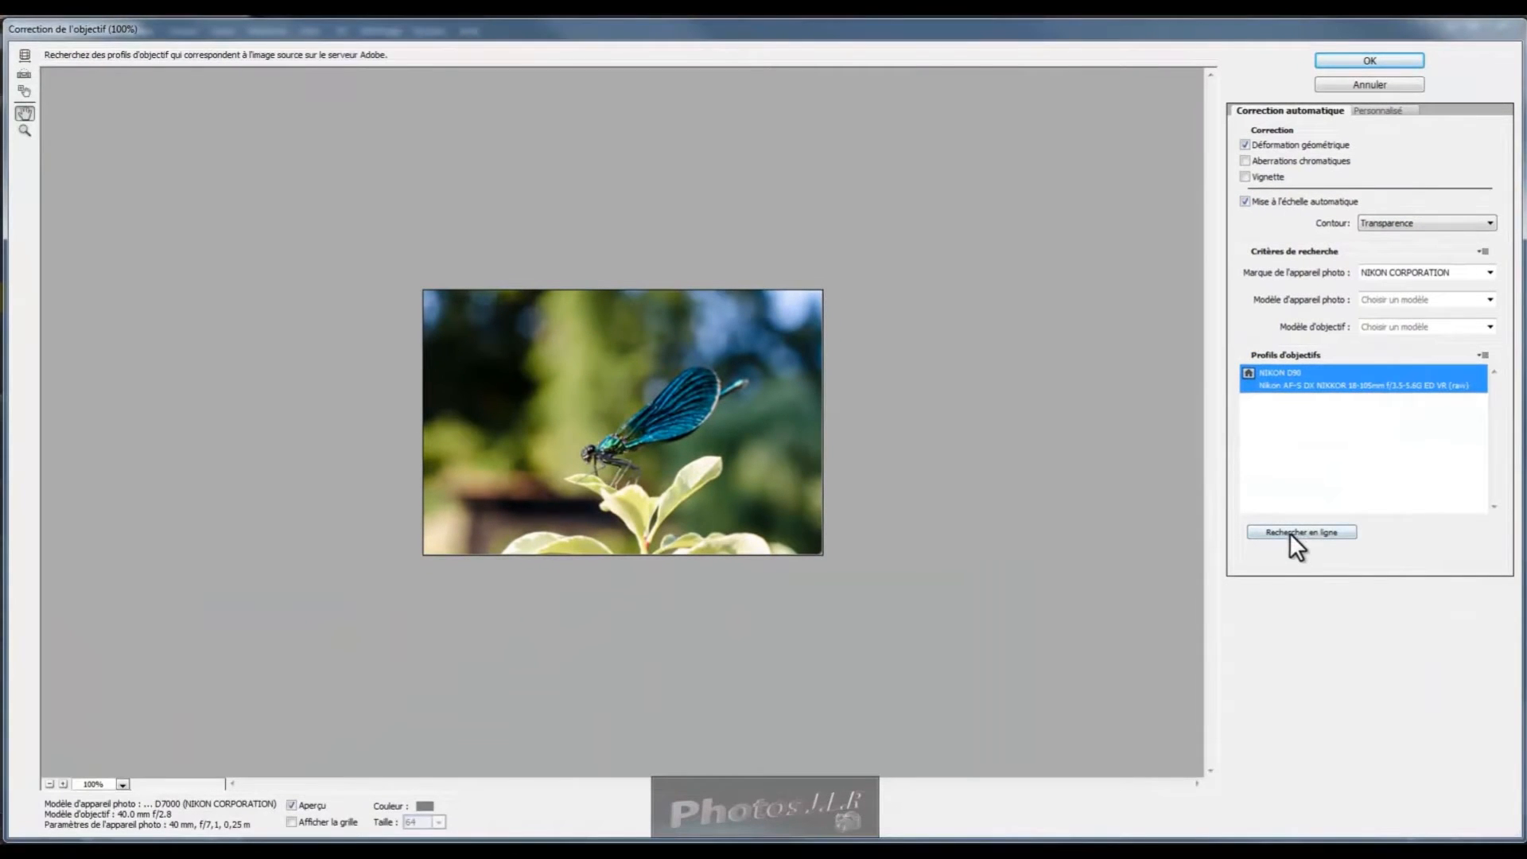
pyautogui.click(1289, 531)
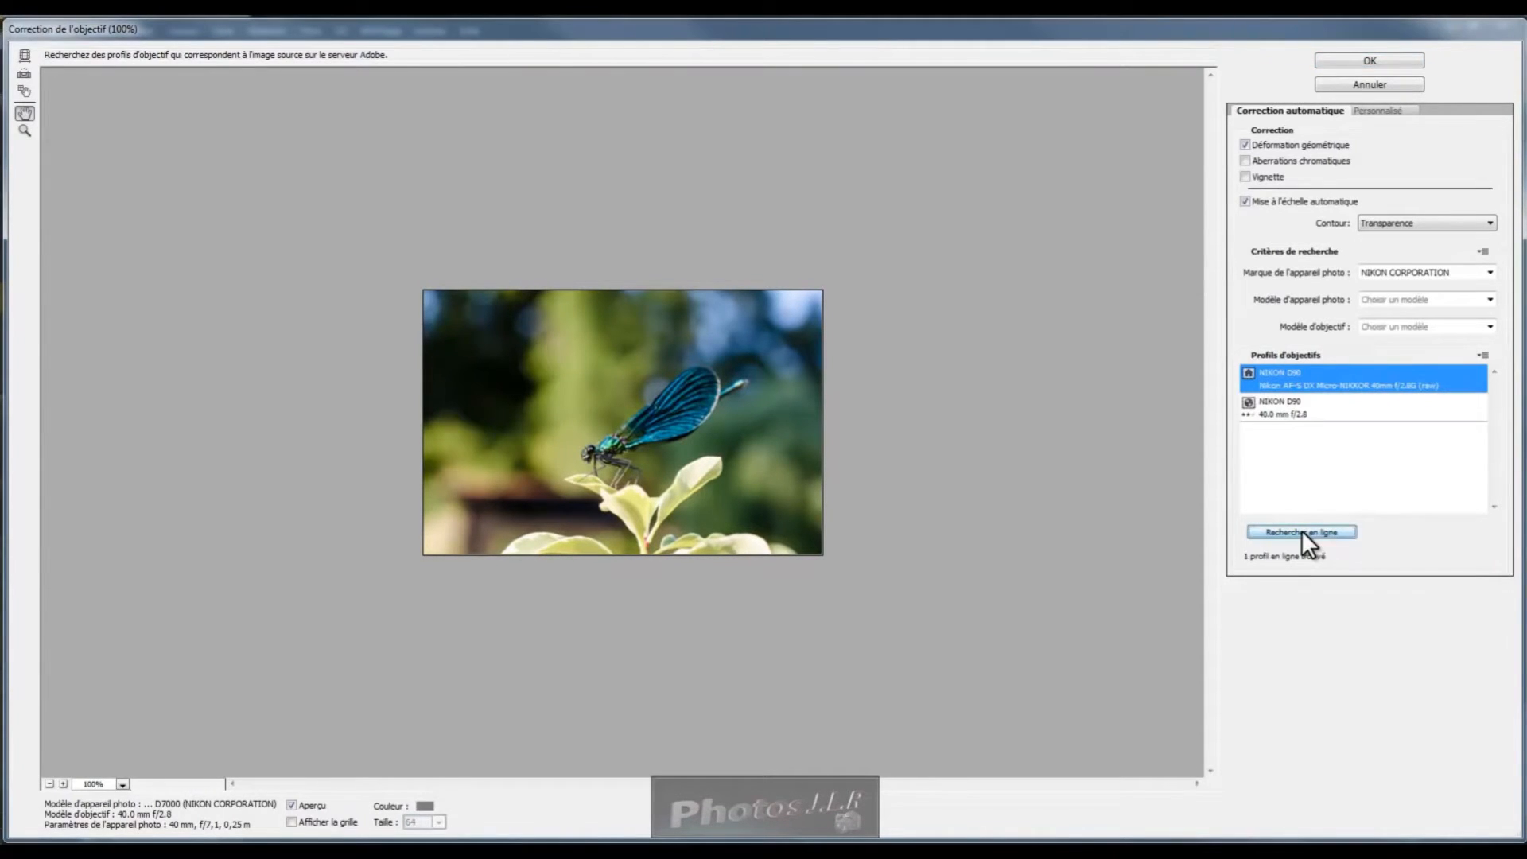
pyautogui.click(1278, 407)
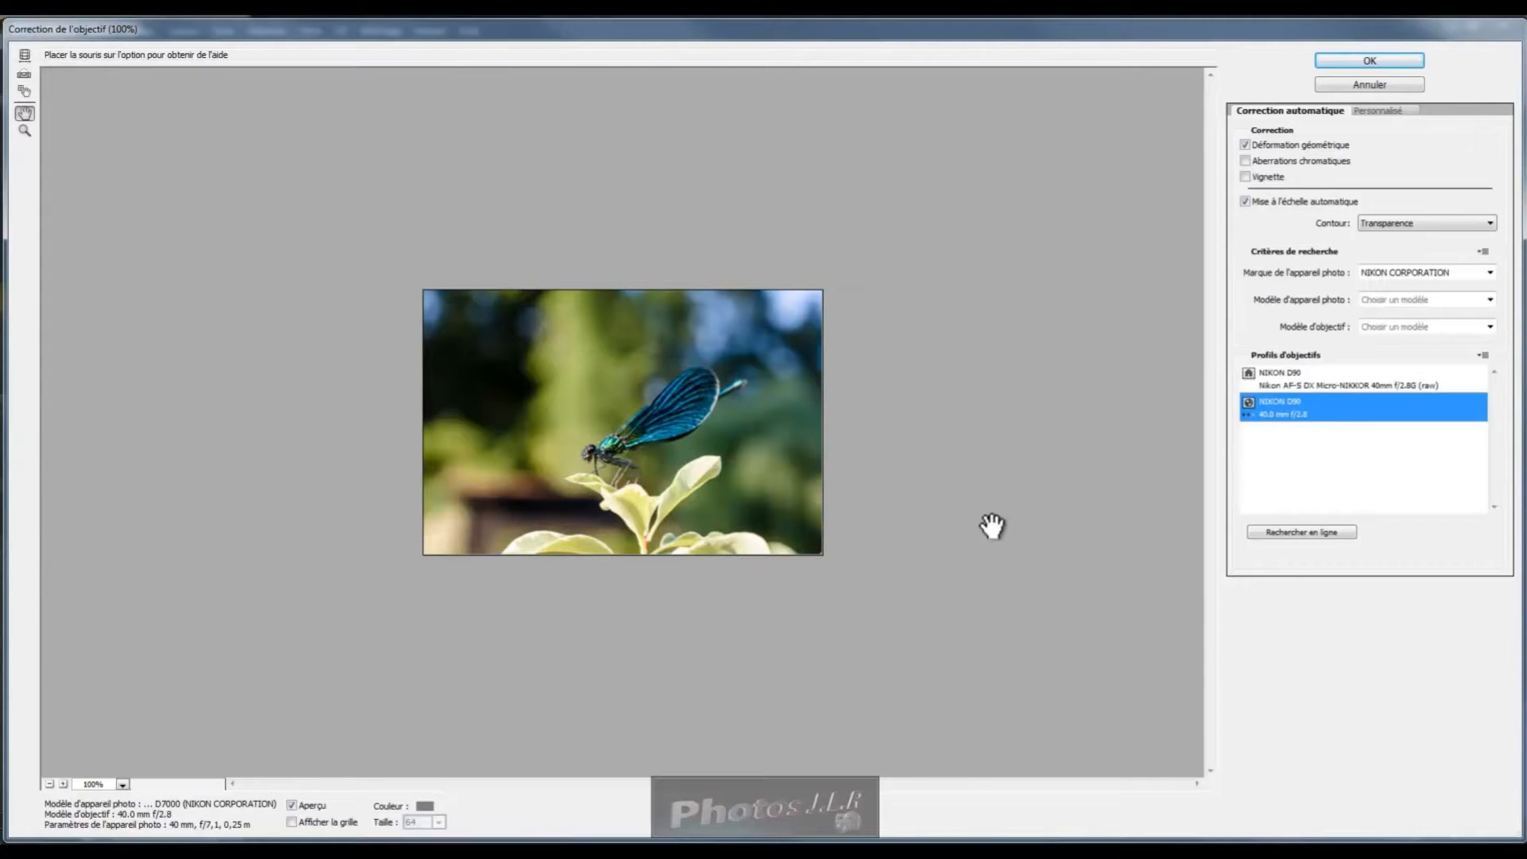
pyautogui.click(1278, 375)
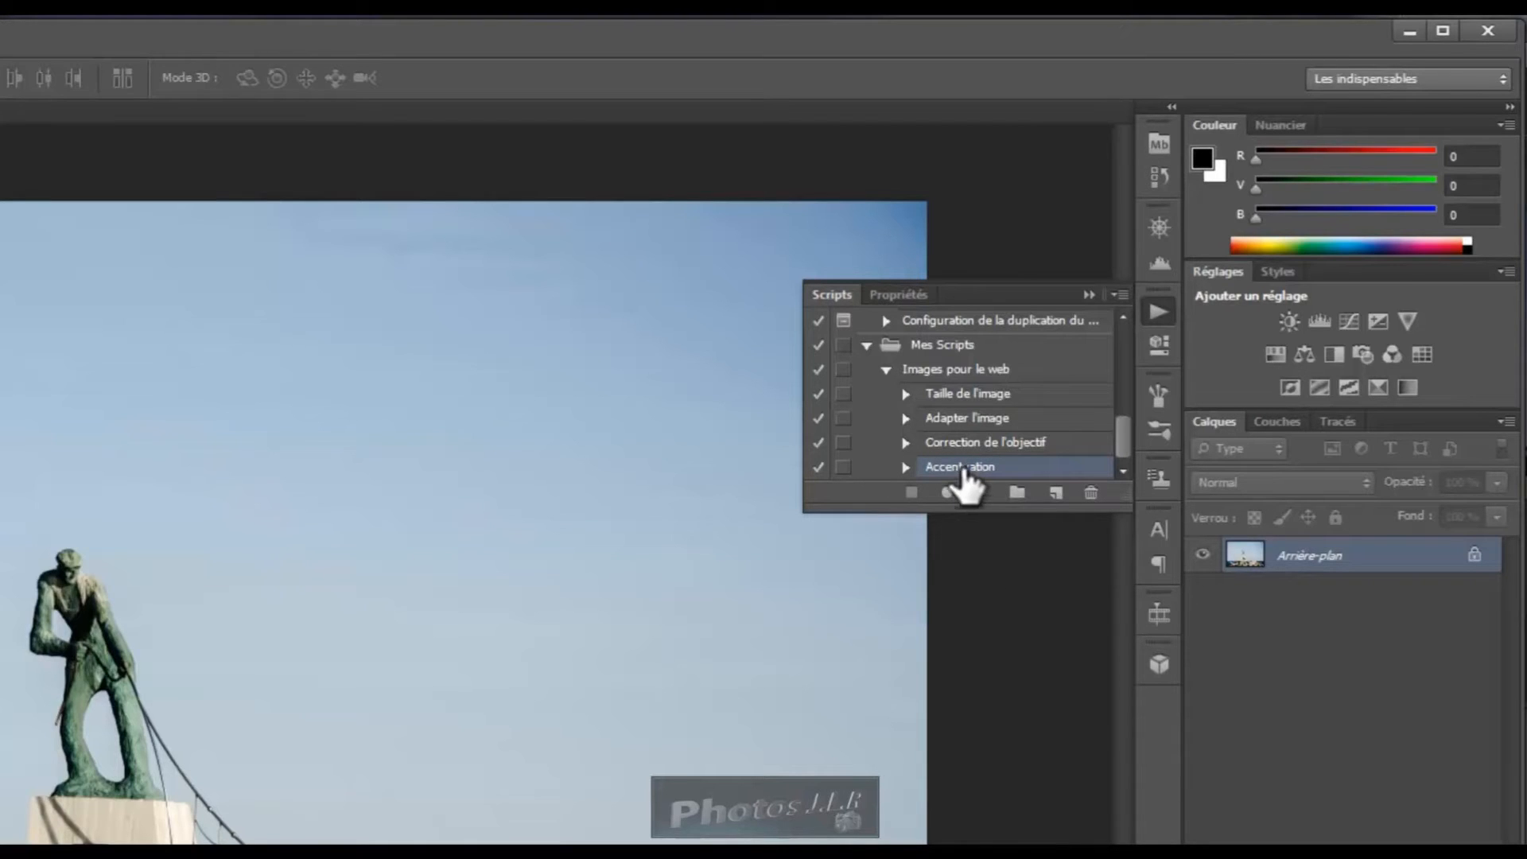
# Step: Resume recording after Accentuation and save _JLR7746 copie.jpg as a JPEG in the Scripts folder of Les filtres sur photoshop ( Source)
pyautogui.click(946, 495)
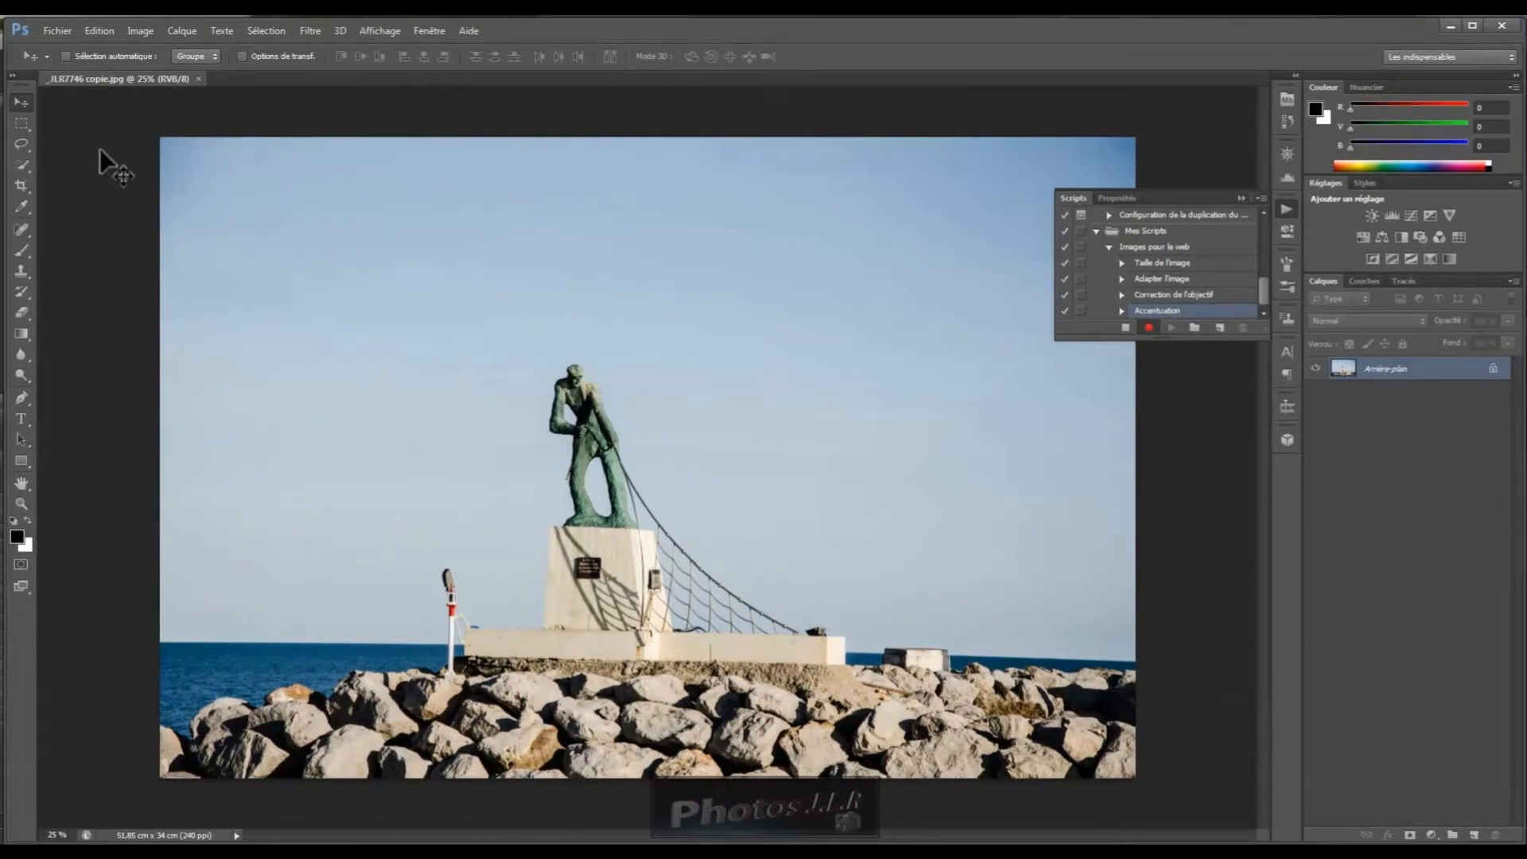
pyautogui.click(56, 31)
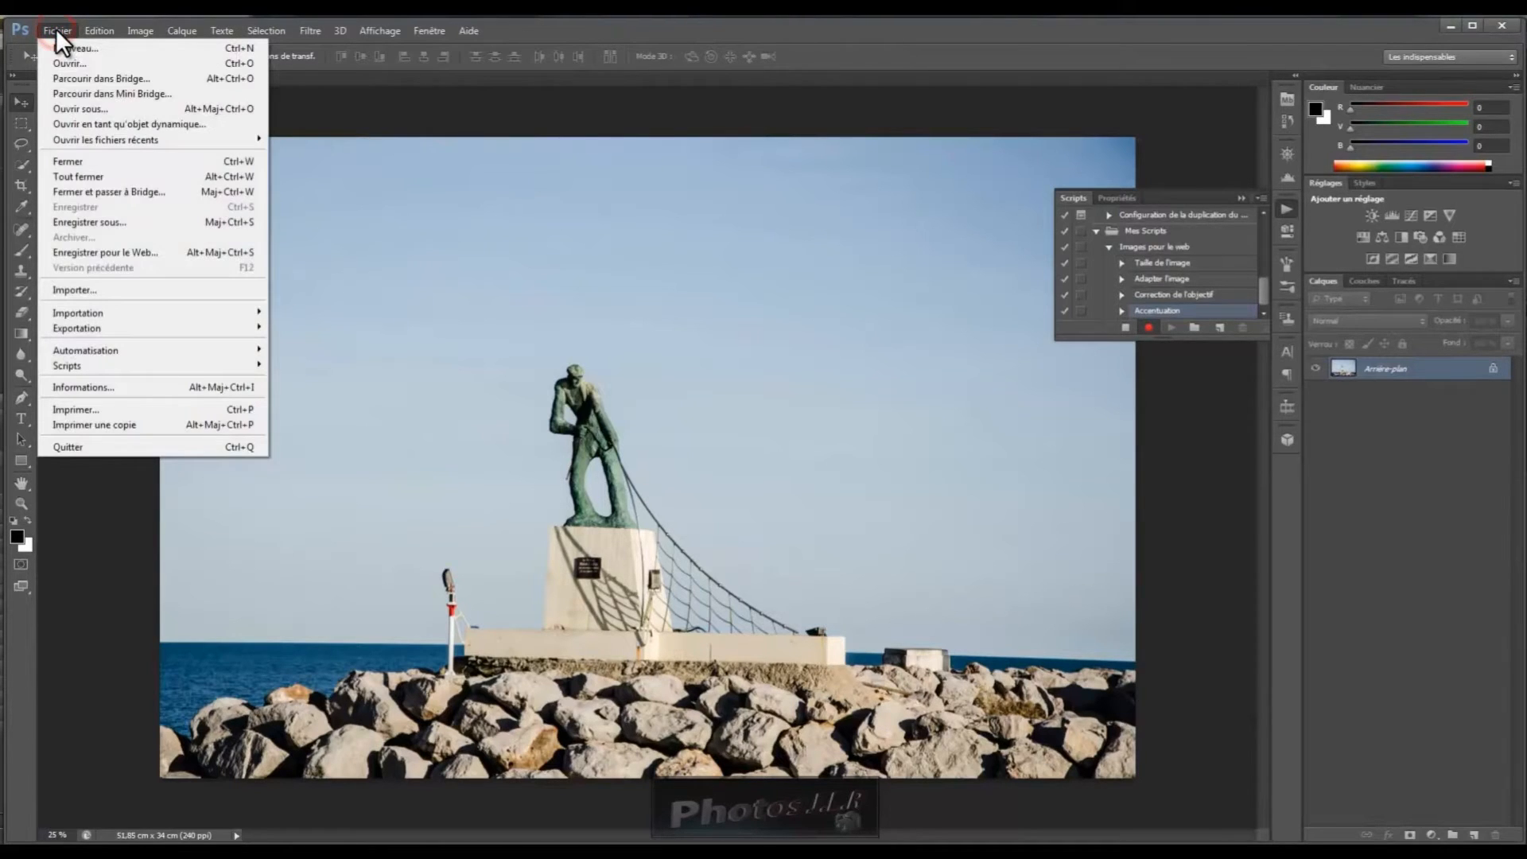
pyautogui.click(74, 223)
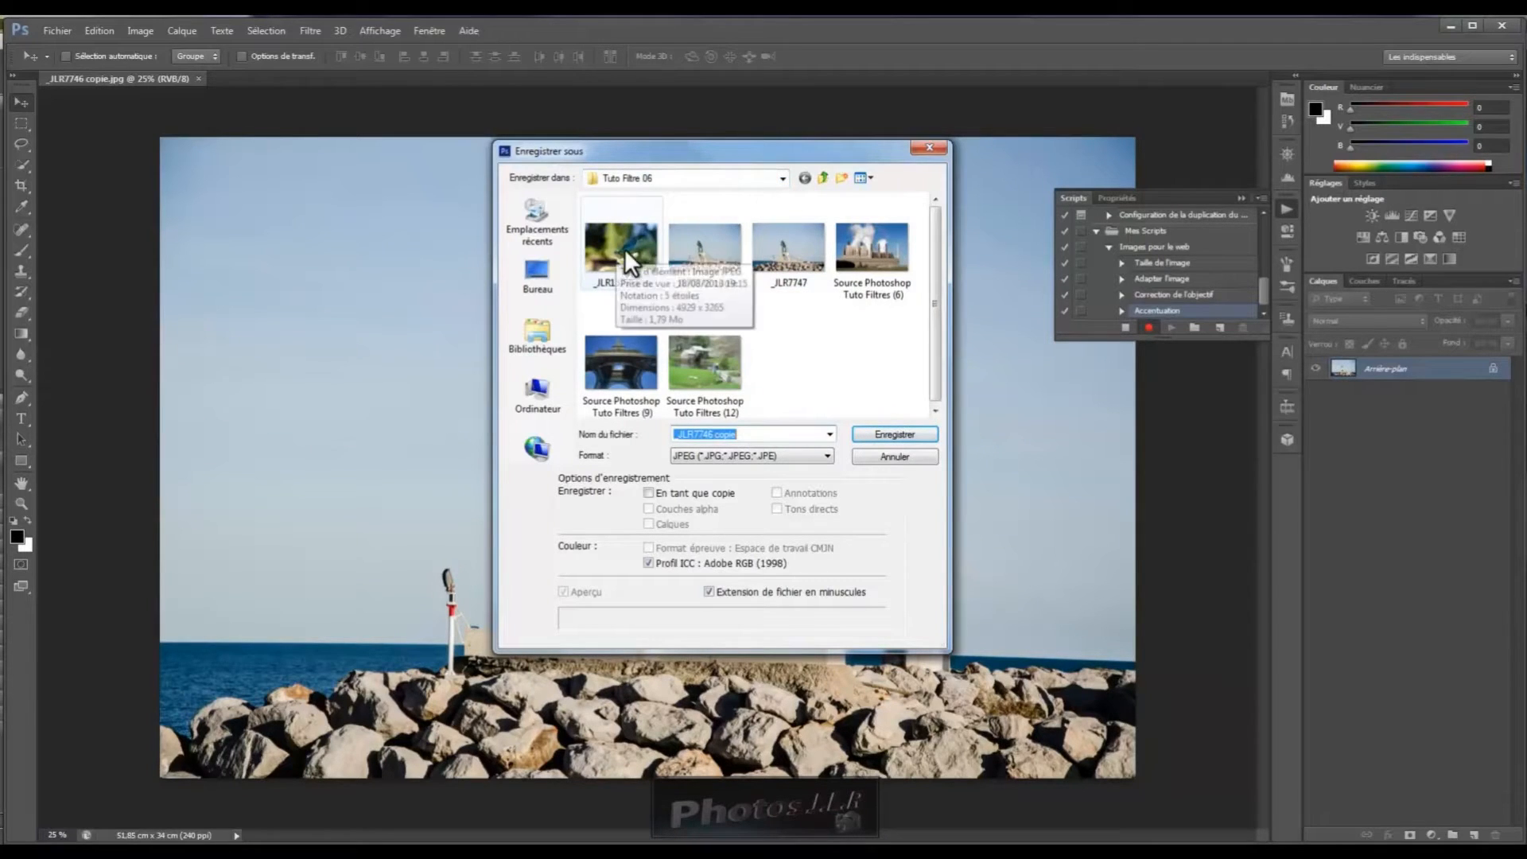
pyautogui.click(784, 178)
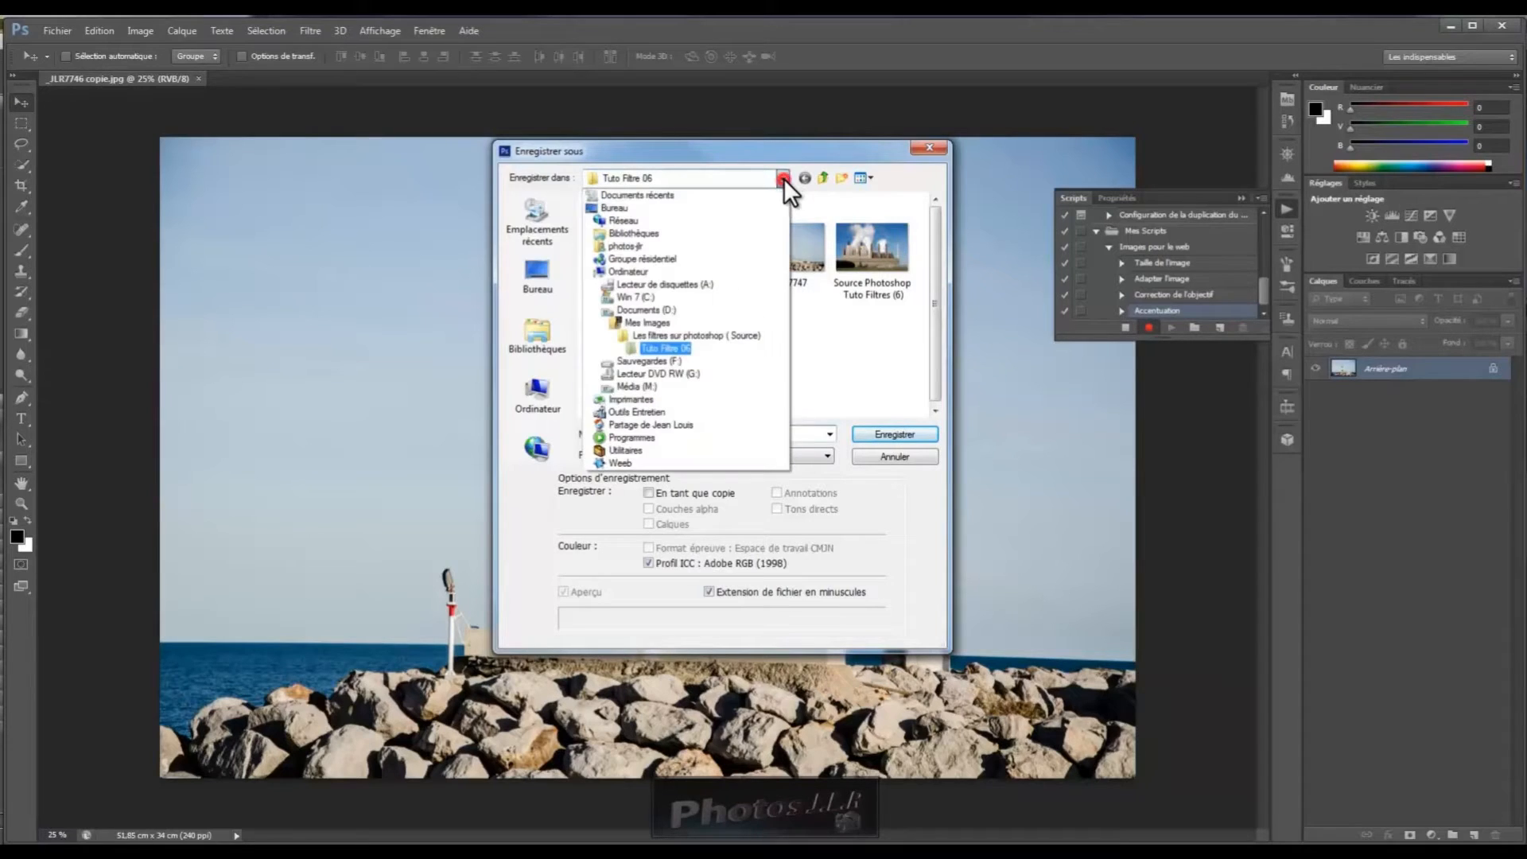
pyautogui.click(633, 334)
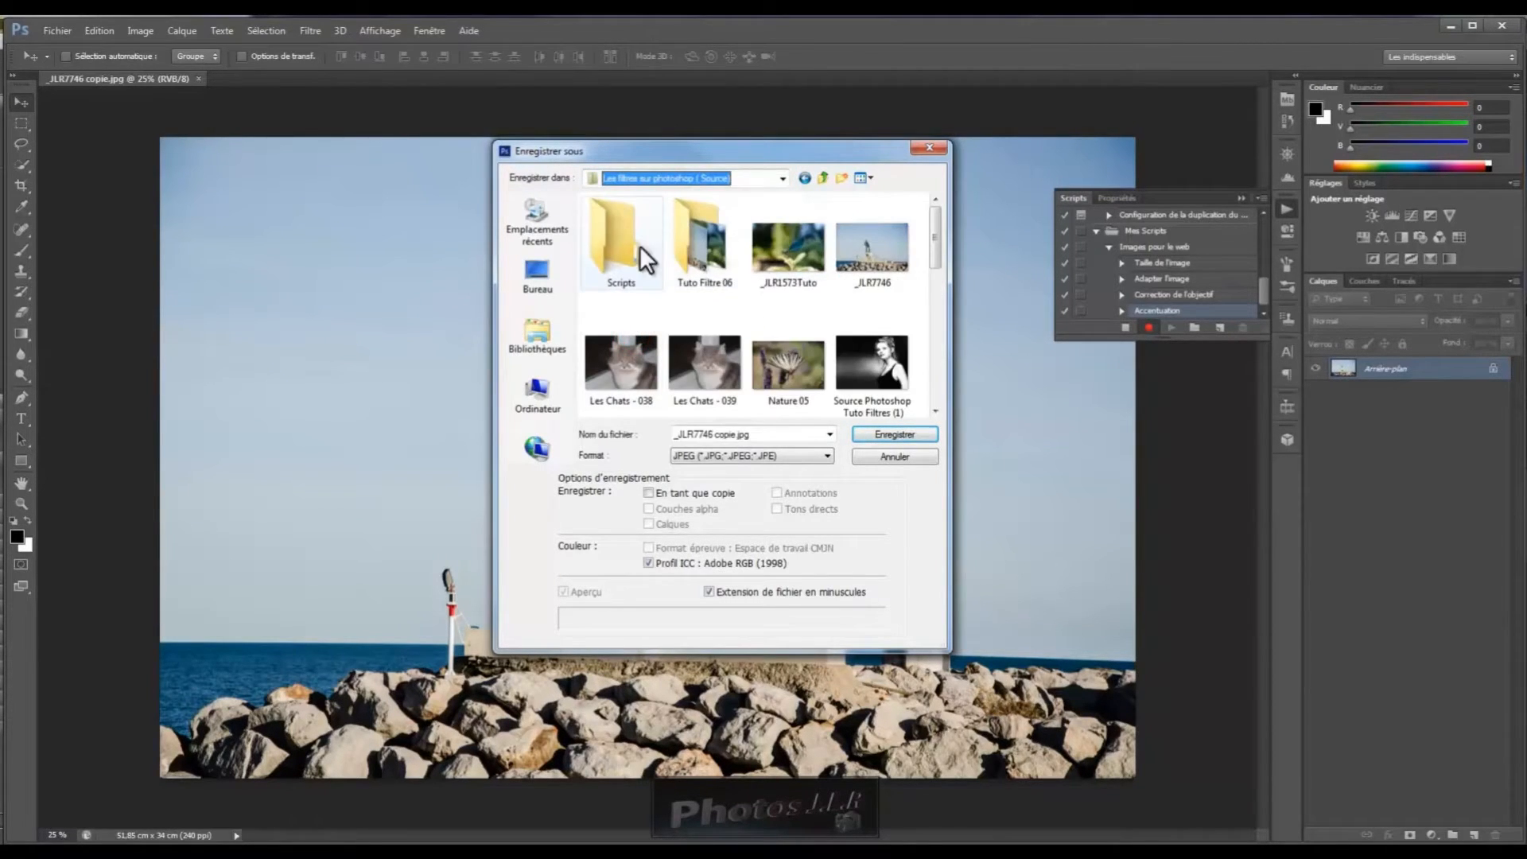
pyautogui.doubleClick(618, 241)
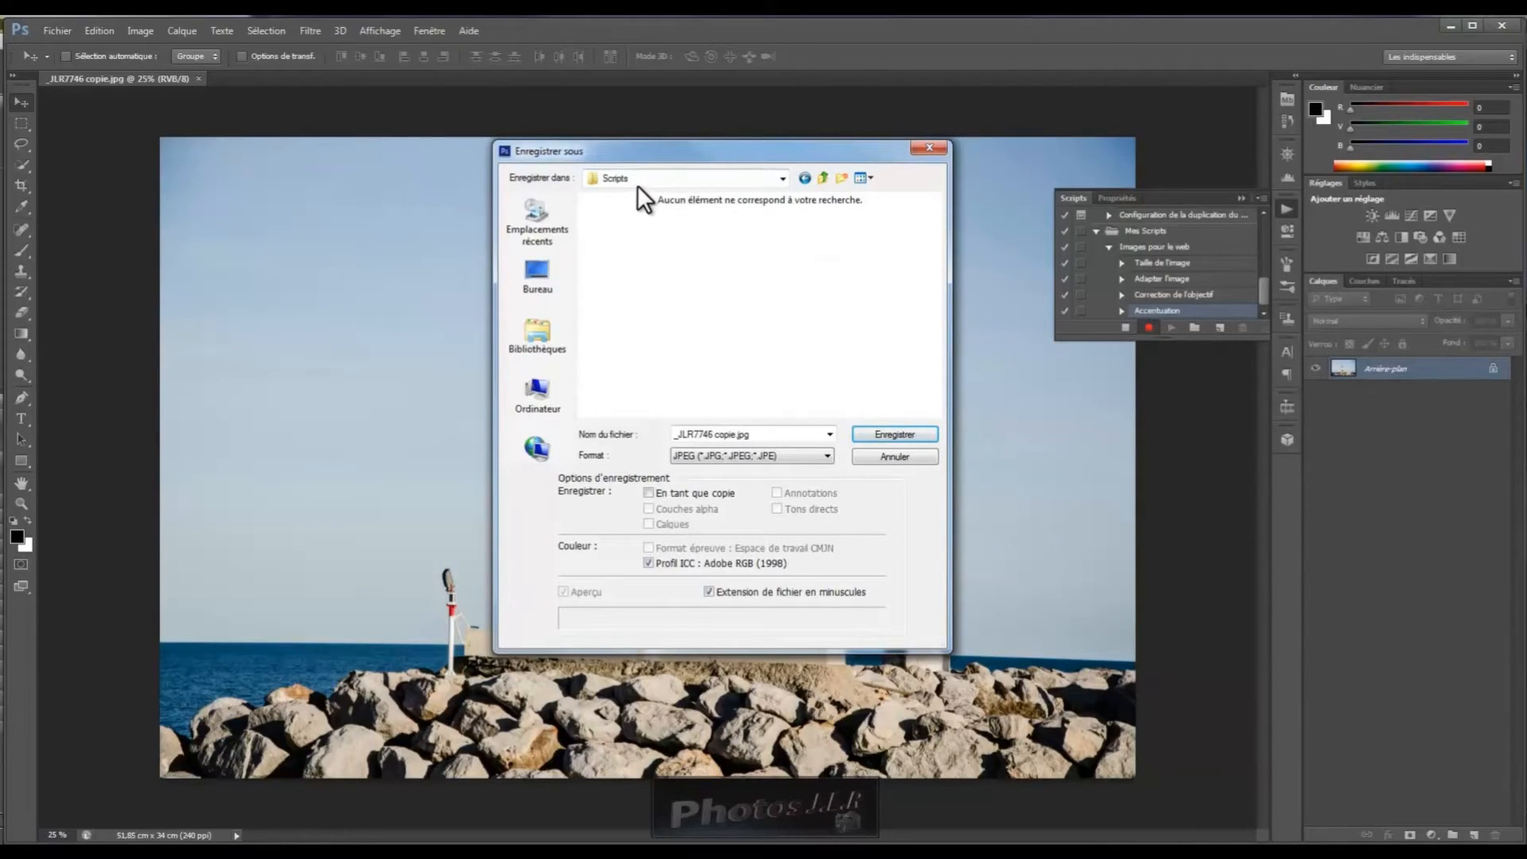
pyautogui.click(700, 434)
pyautogui.click(890, 432)
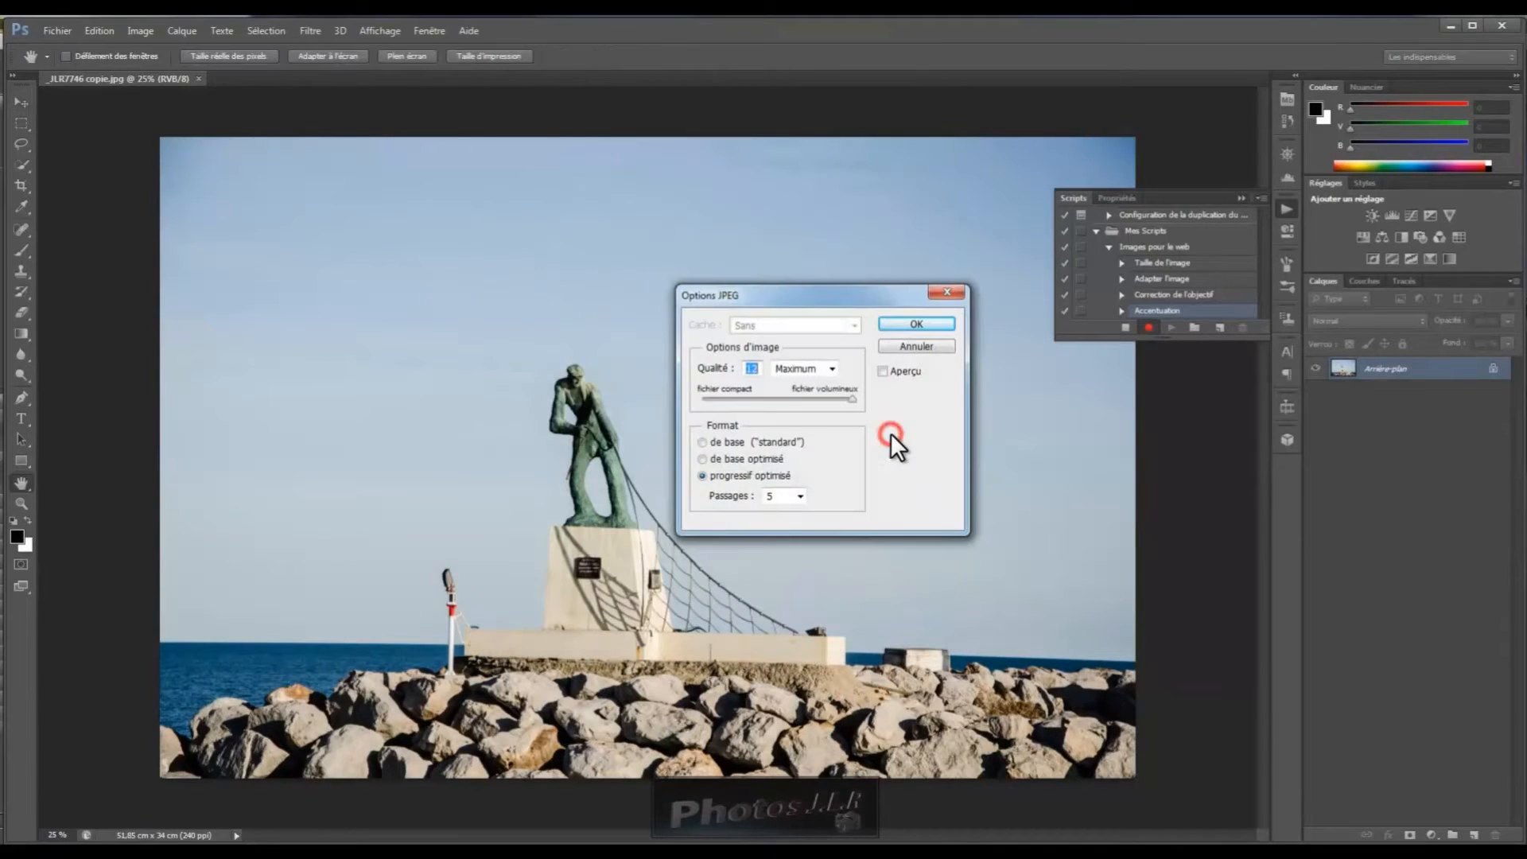
# Step: Set the JPEG options to quality 9 and the progressif optimisé format with 5 passages, and complete the save
pyautogui.moveTo(838, 293); pyautogui.dragTo(803, 294)
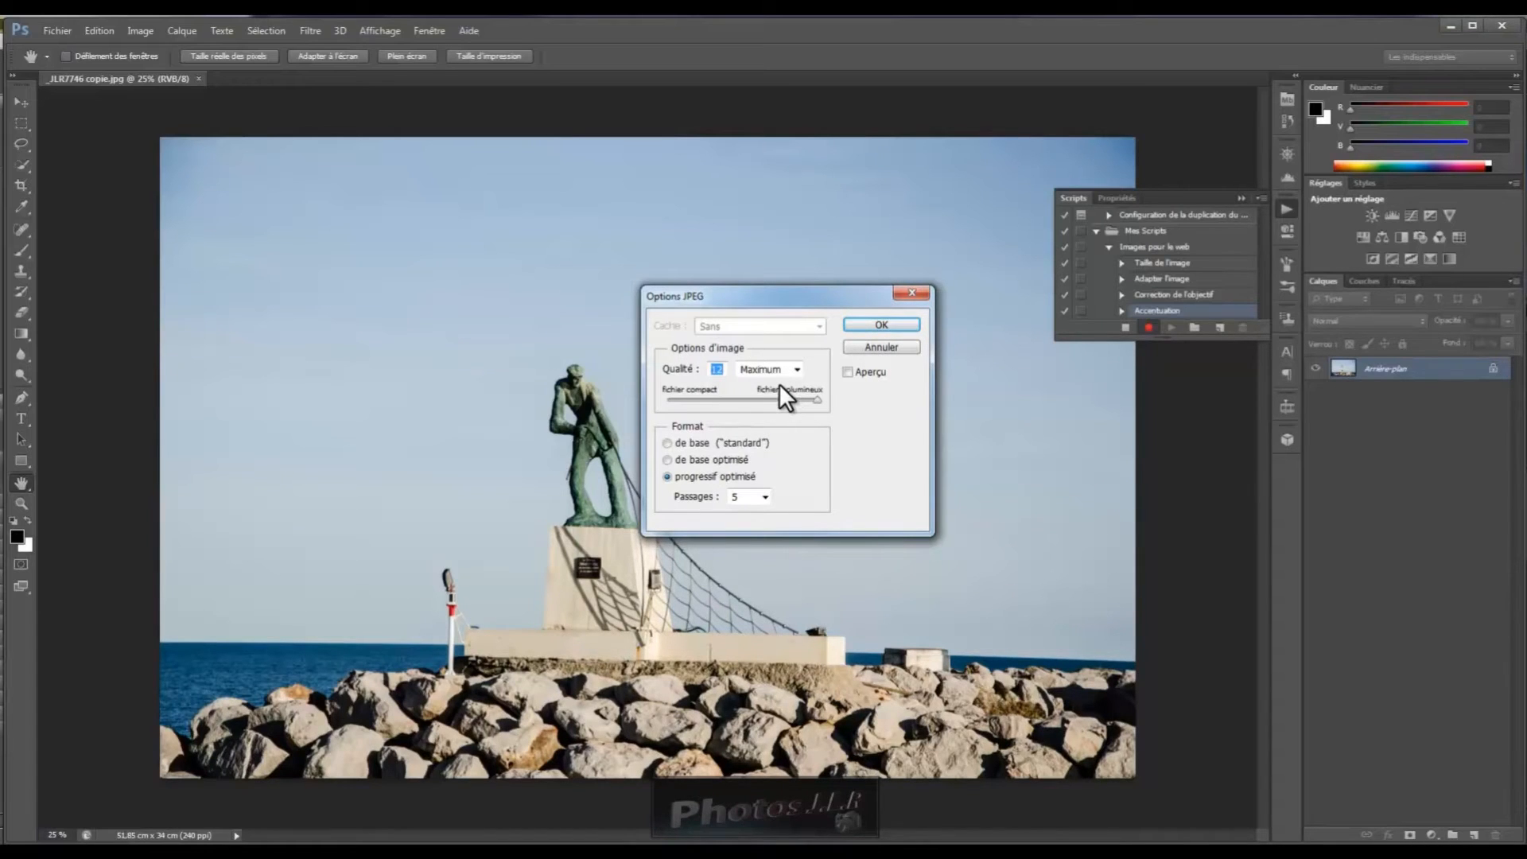
pyautogui.moveTo(798, 399); pyautogui.dragTo(782, 400)
pyautogui.click(666, 443)
pyautogui.click(765, 496)
pyautogui.click(742, 538)
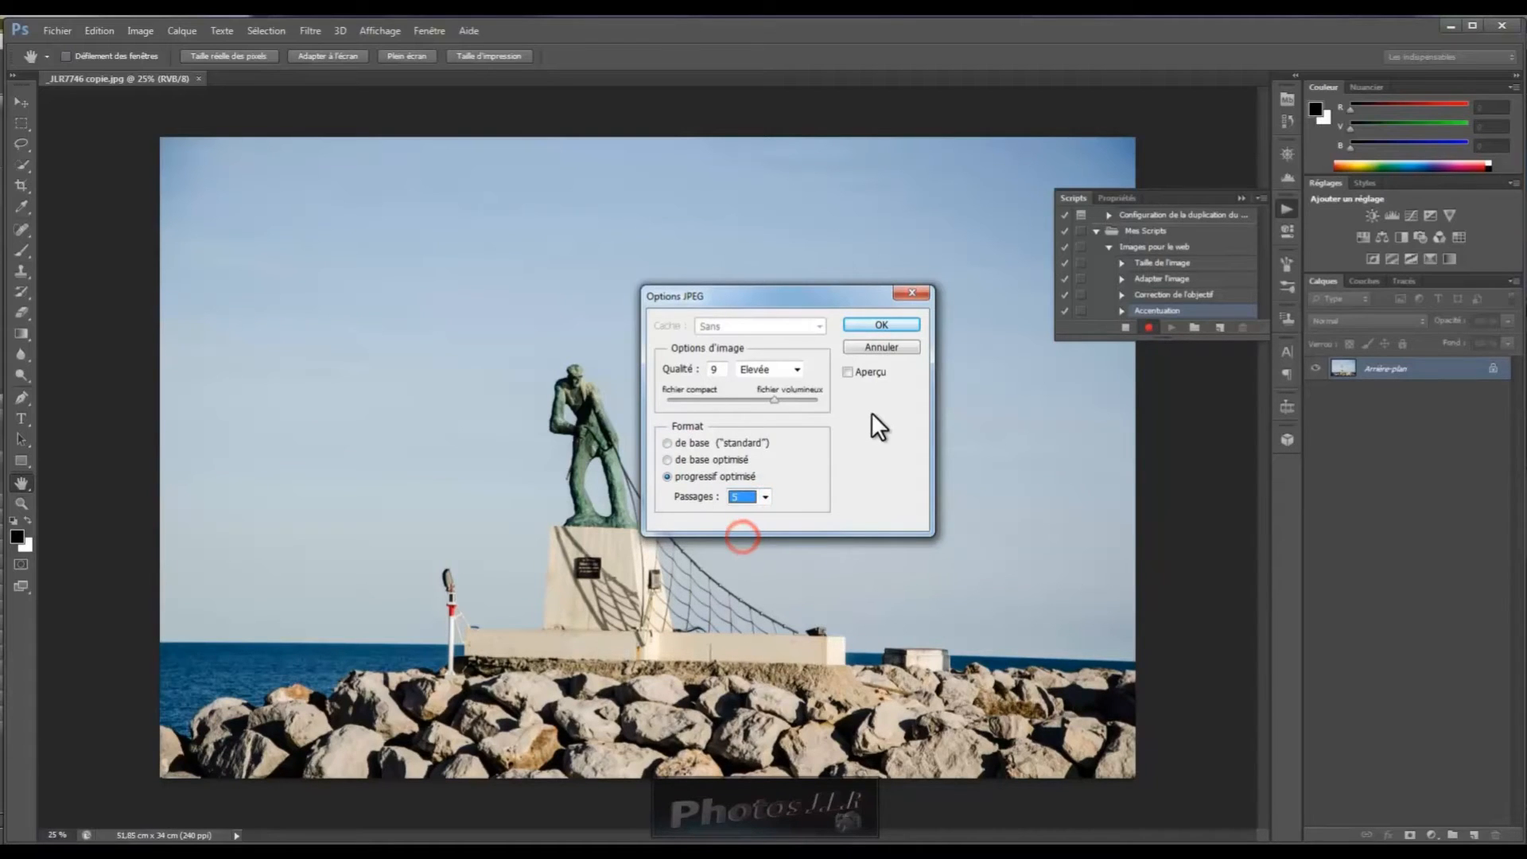
pyautogui.click(886, 323)
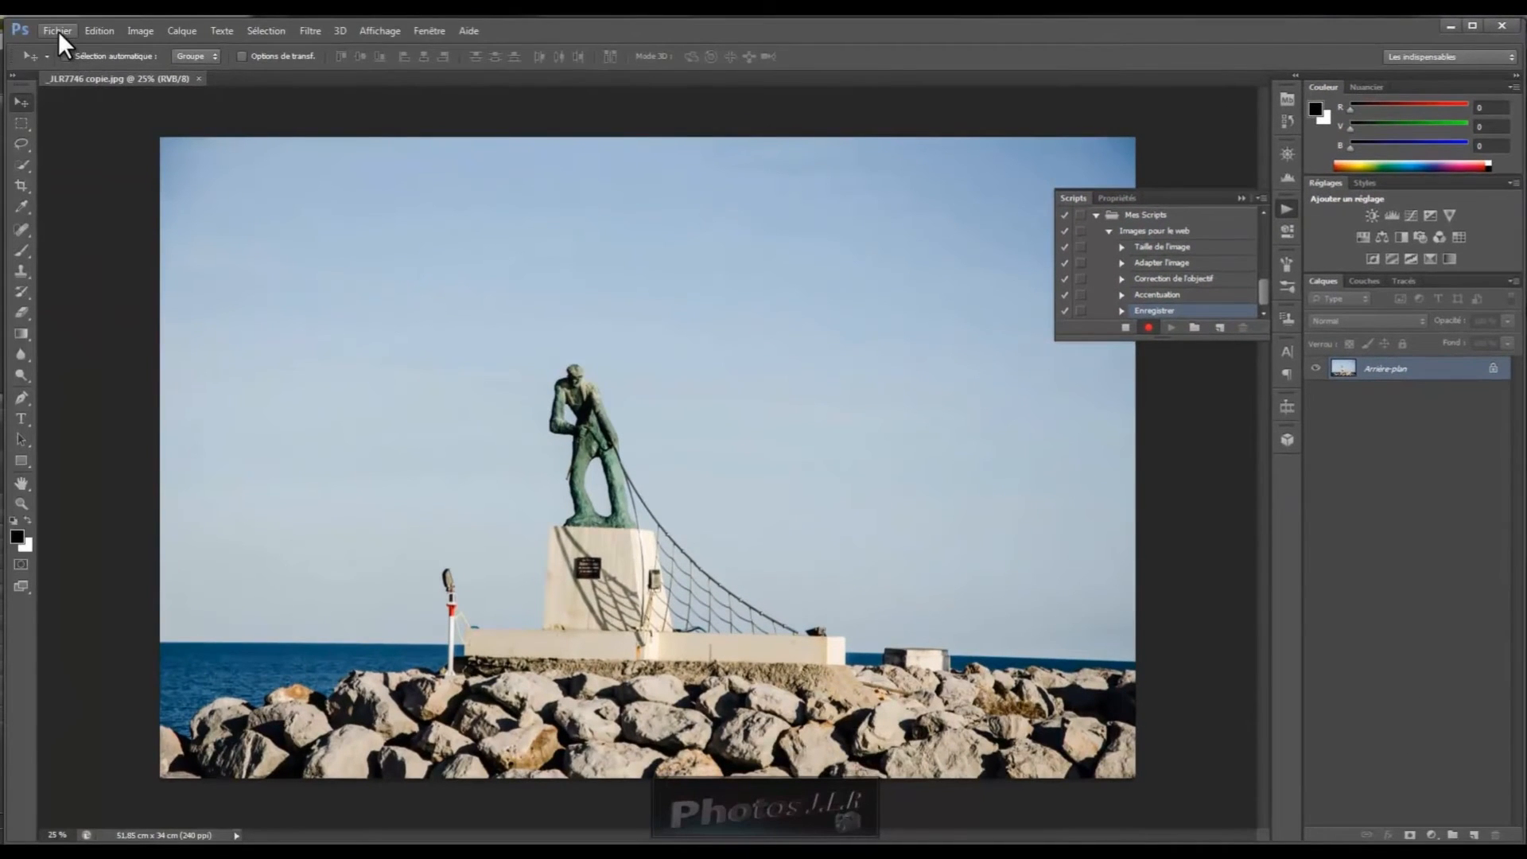
# Step: End the script recording with a Fermer operation, and disable Accentuation and Correction de l'objectif in Images pour le web
pyautogui.click(59, 31)
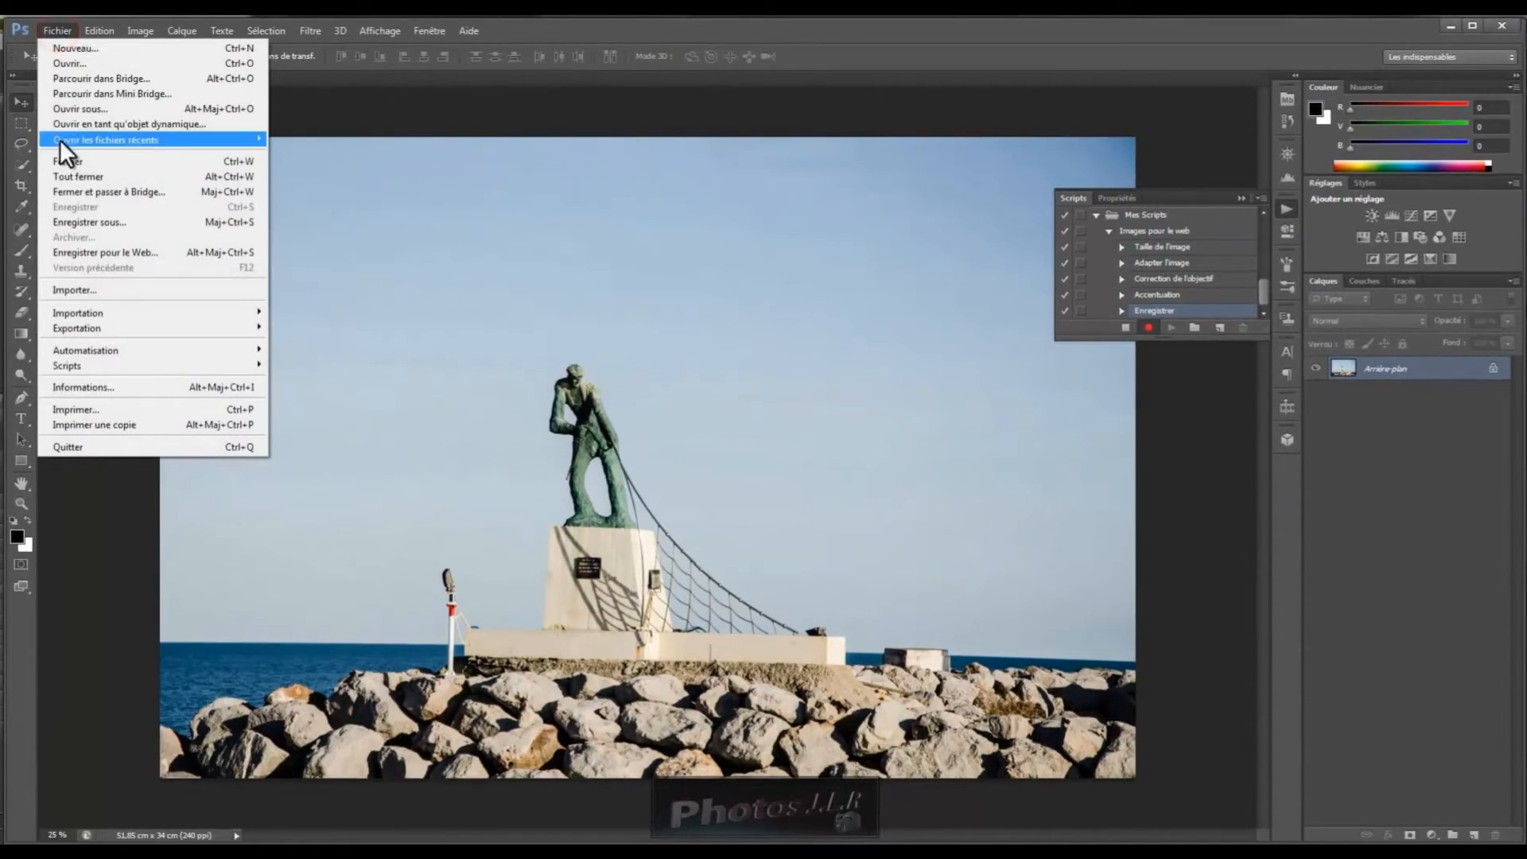
pyautogui.click(68, 159)
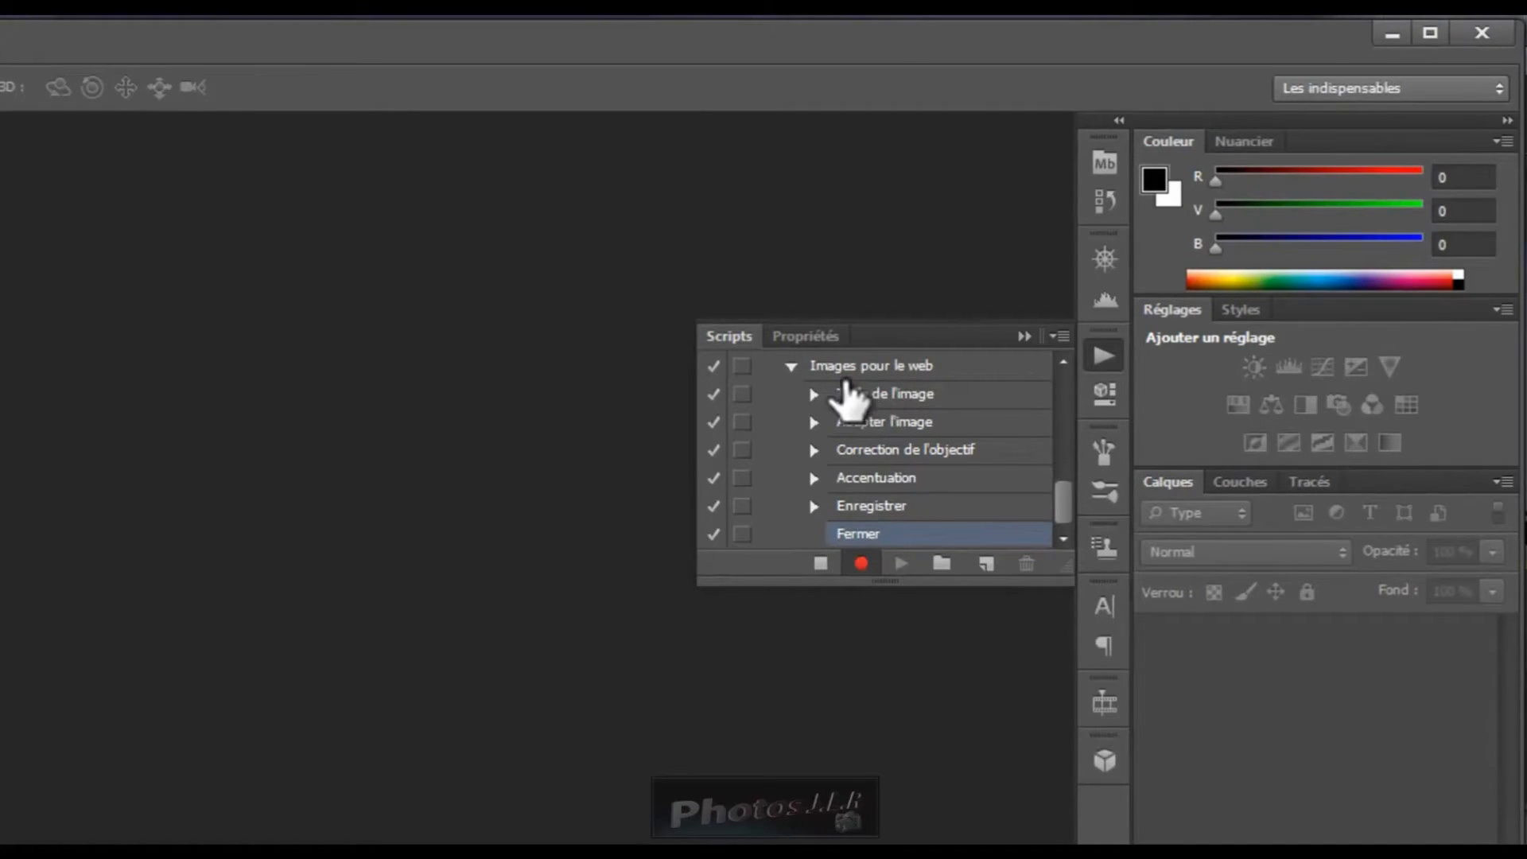
pyautogui.click(820, 564)
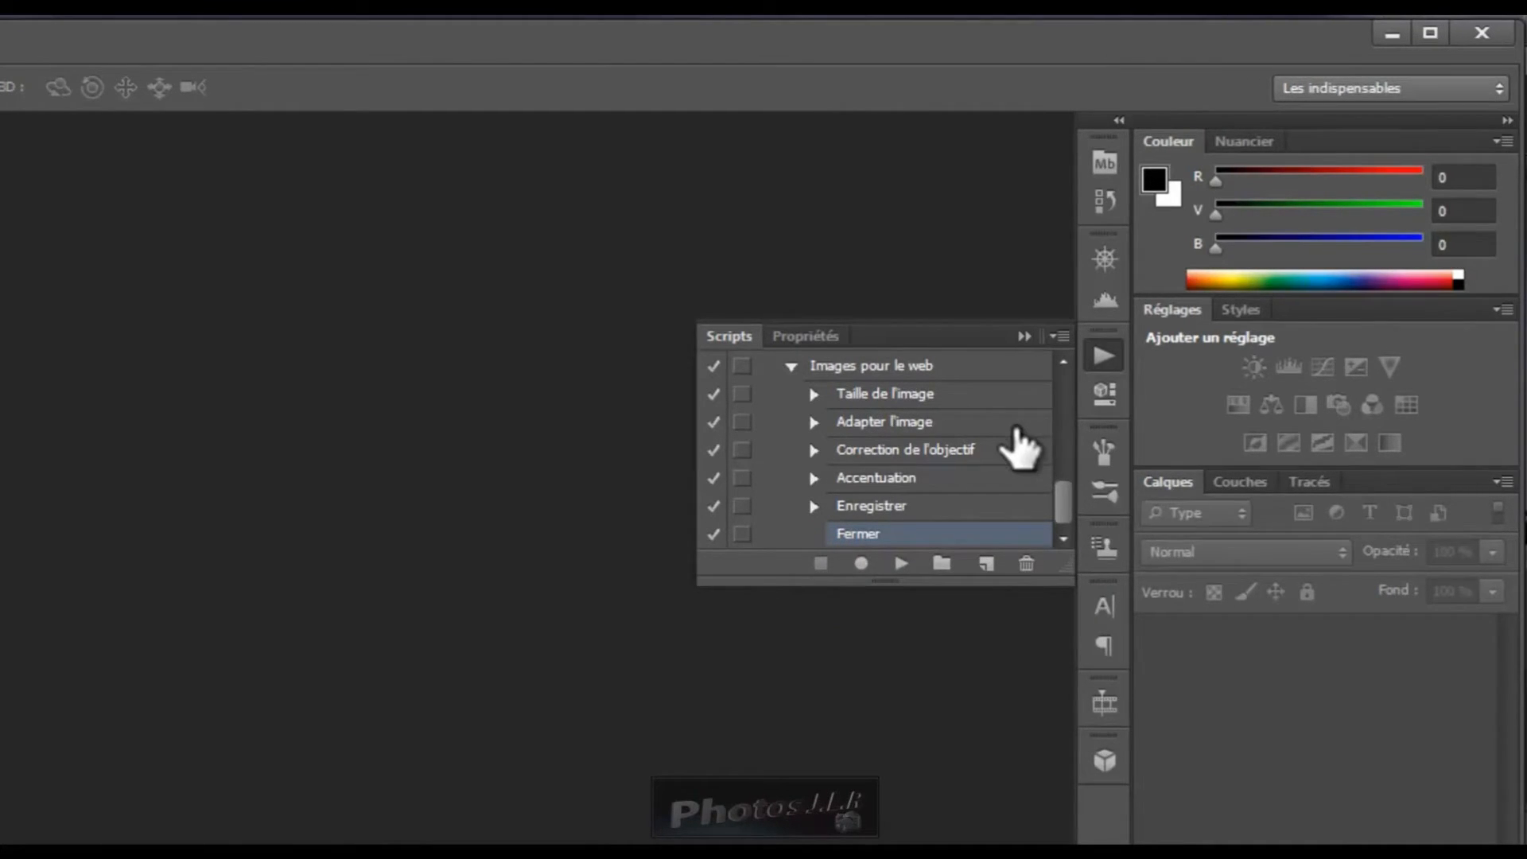
pyautogui.click(714, 477)
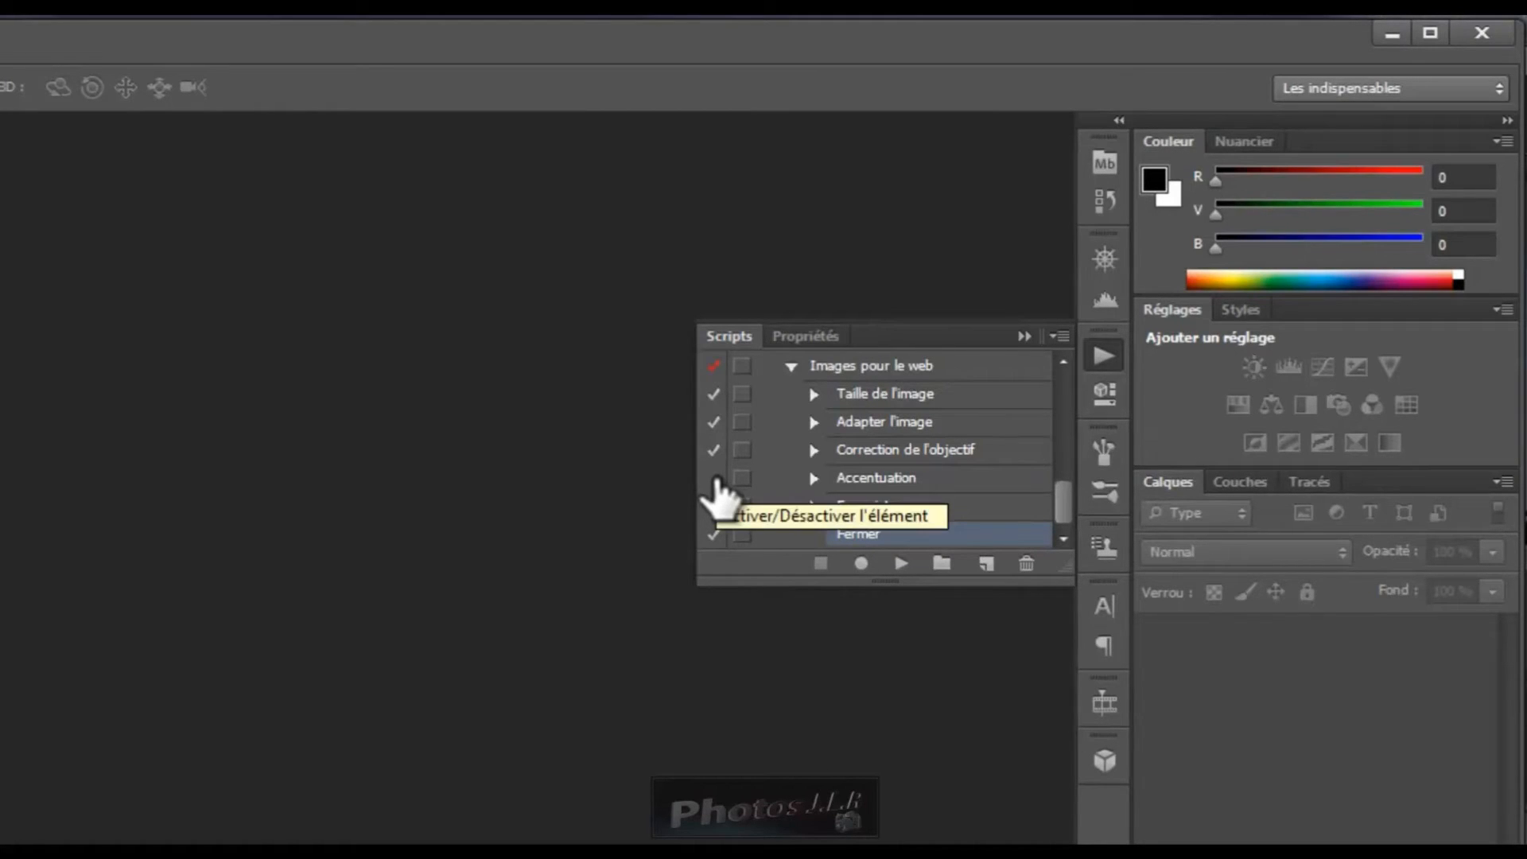
pyautogui.click(715, 450)
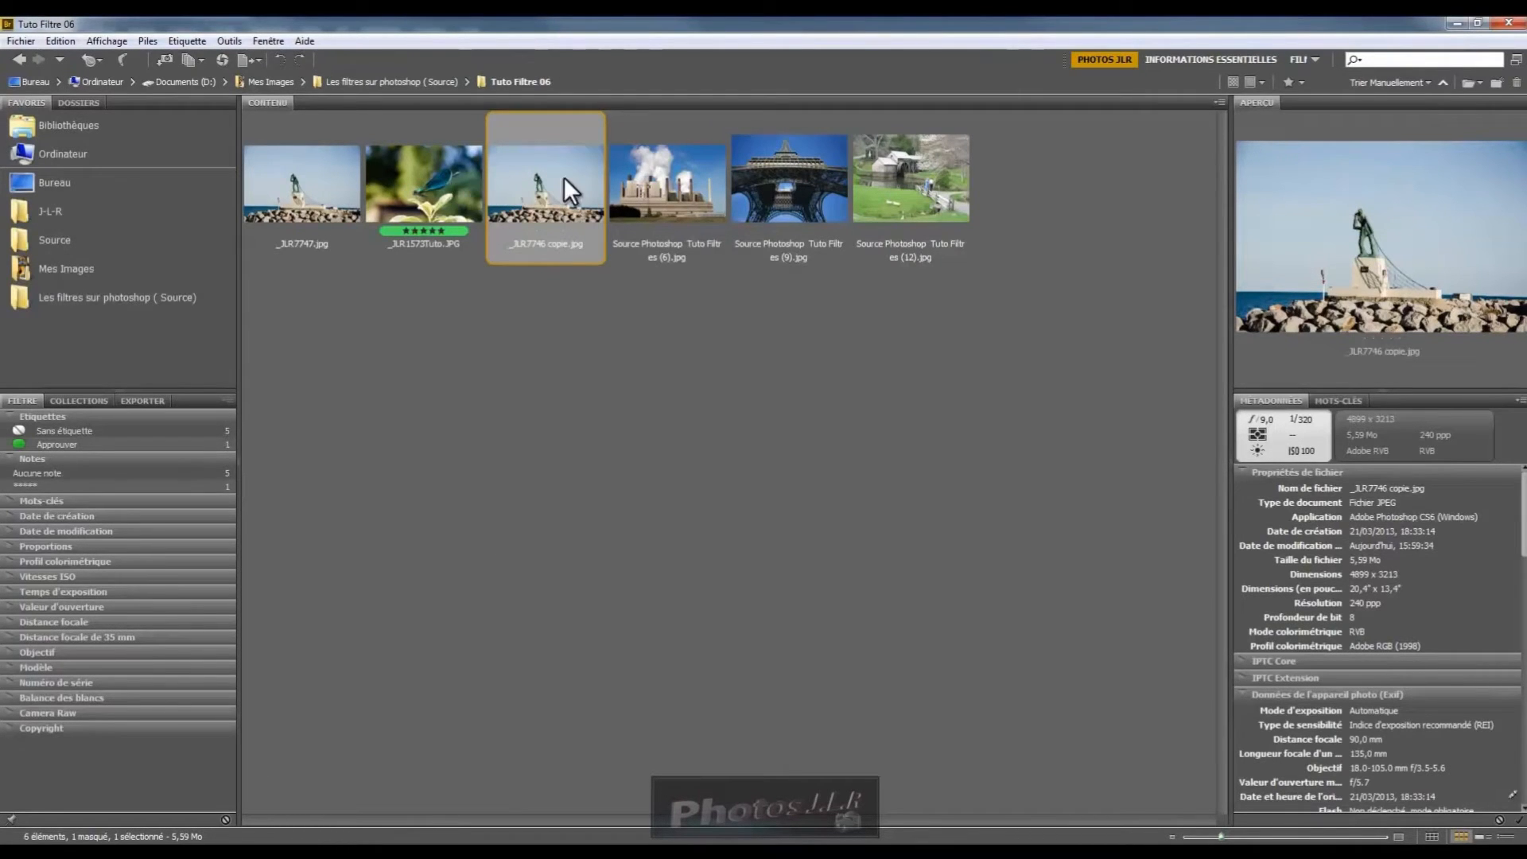
# Step: In Bridge, select every photo in Tuto Filtre 06 except _JLR7746 copie.jpg and open Photoshop's Traitement par lots for them
pyautogui.click(312, 180)
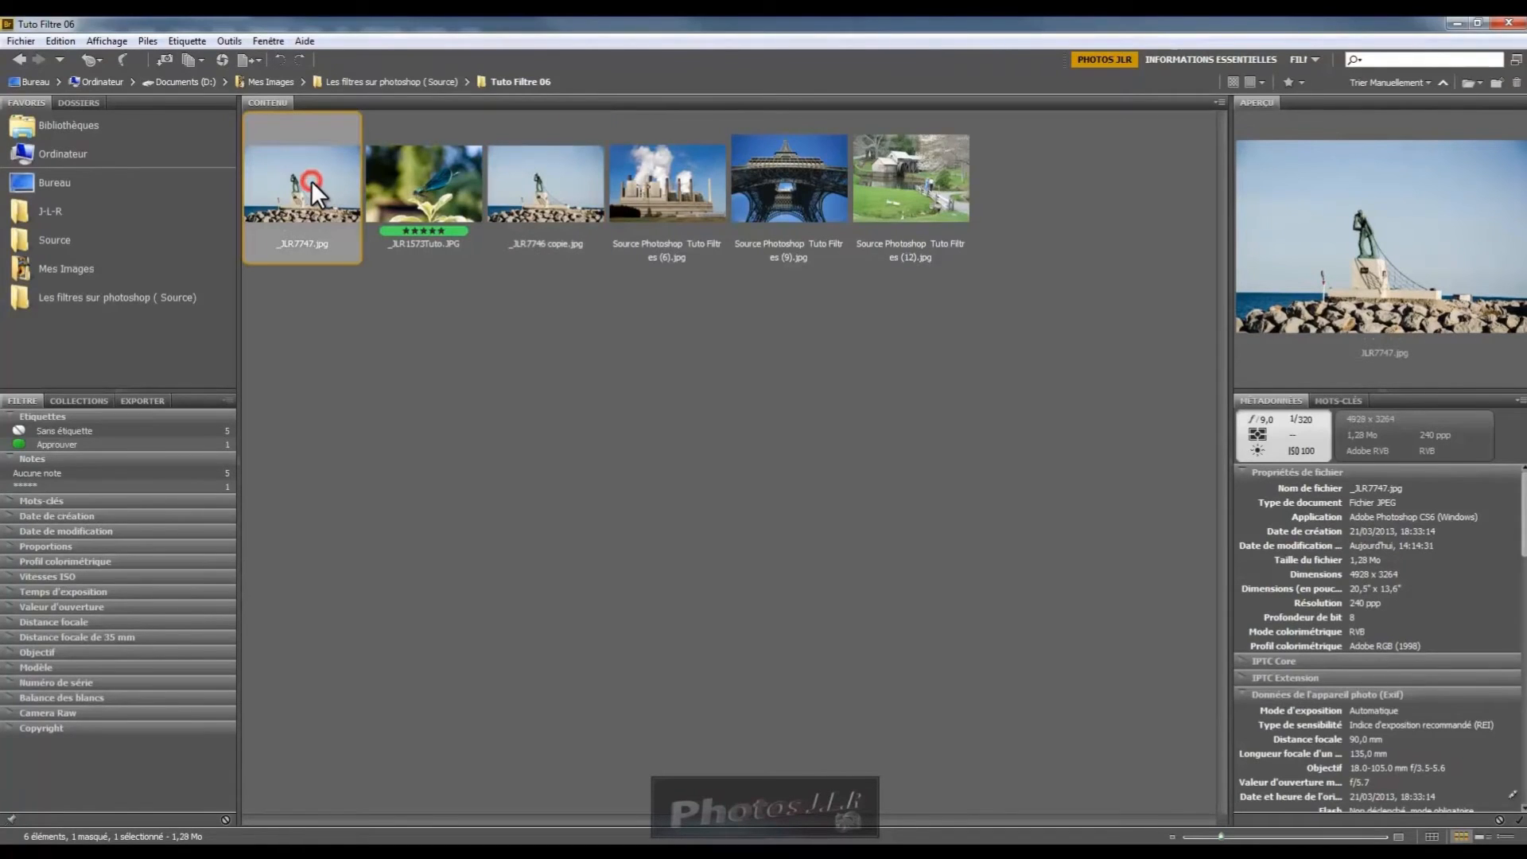
pyautogui.keyDown('ctrl'); pyautogui.click(423, 178); pyautogui.keyUp('ctrl')
pyautogui.keyDown('ctrl'); pyautogui.click(670, 186); pyautogui.keyUp('ctrl')
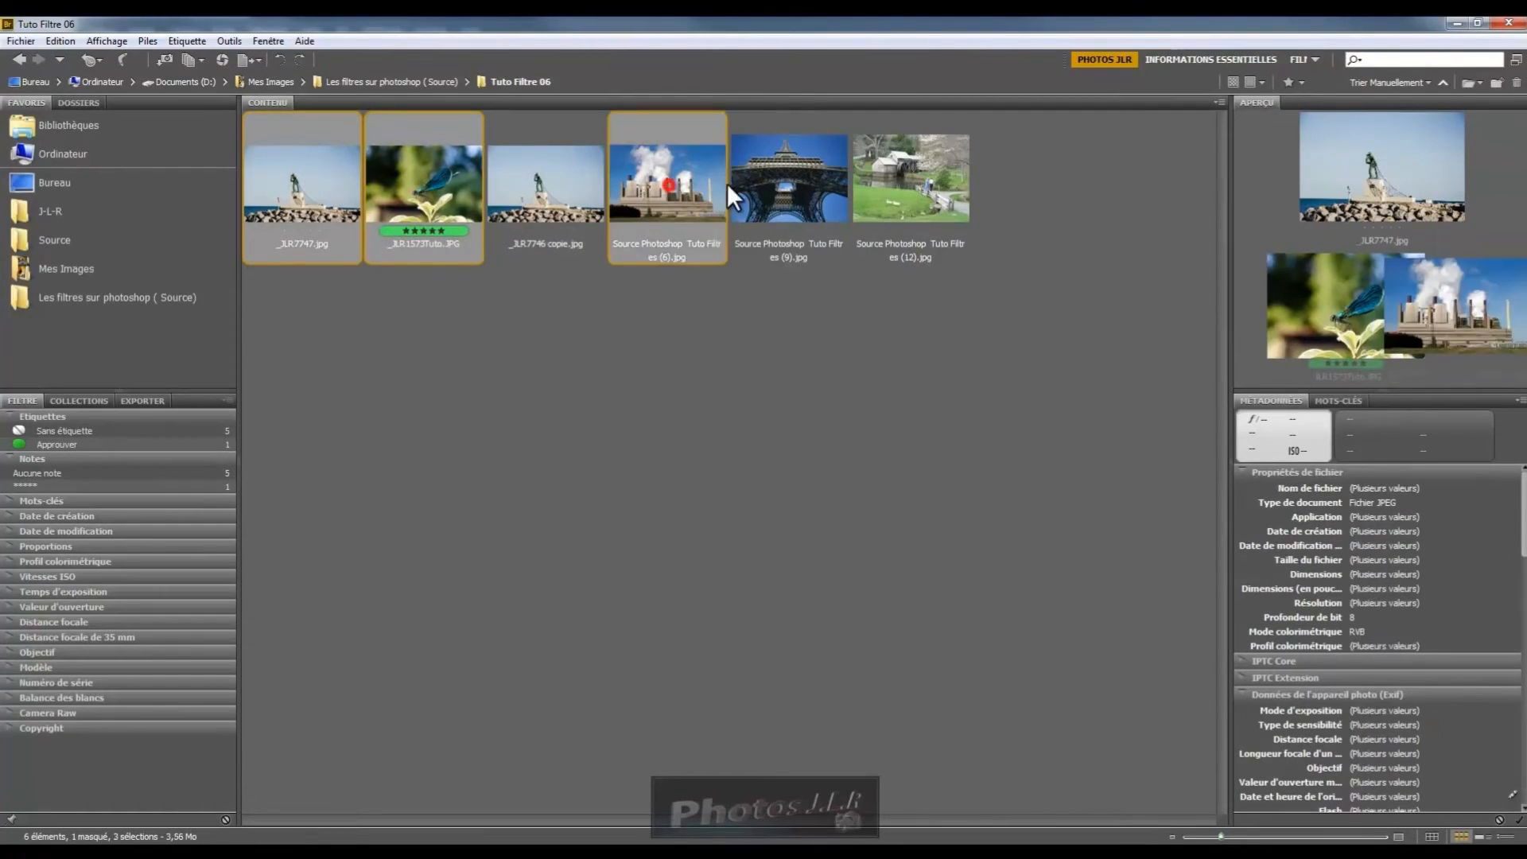
pyautogui.keyDown('ctrl'); pyautogui.click(767, 180); pyautogui.keyUp('ctrl')
pyautogui.keyDown('ctrl'); pyautogui.click(943, 178); pyautogui.keyUp('ctrl')
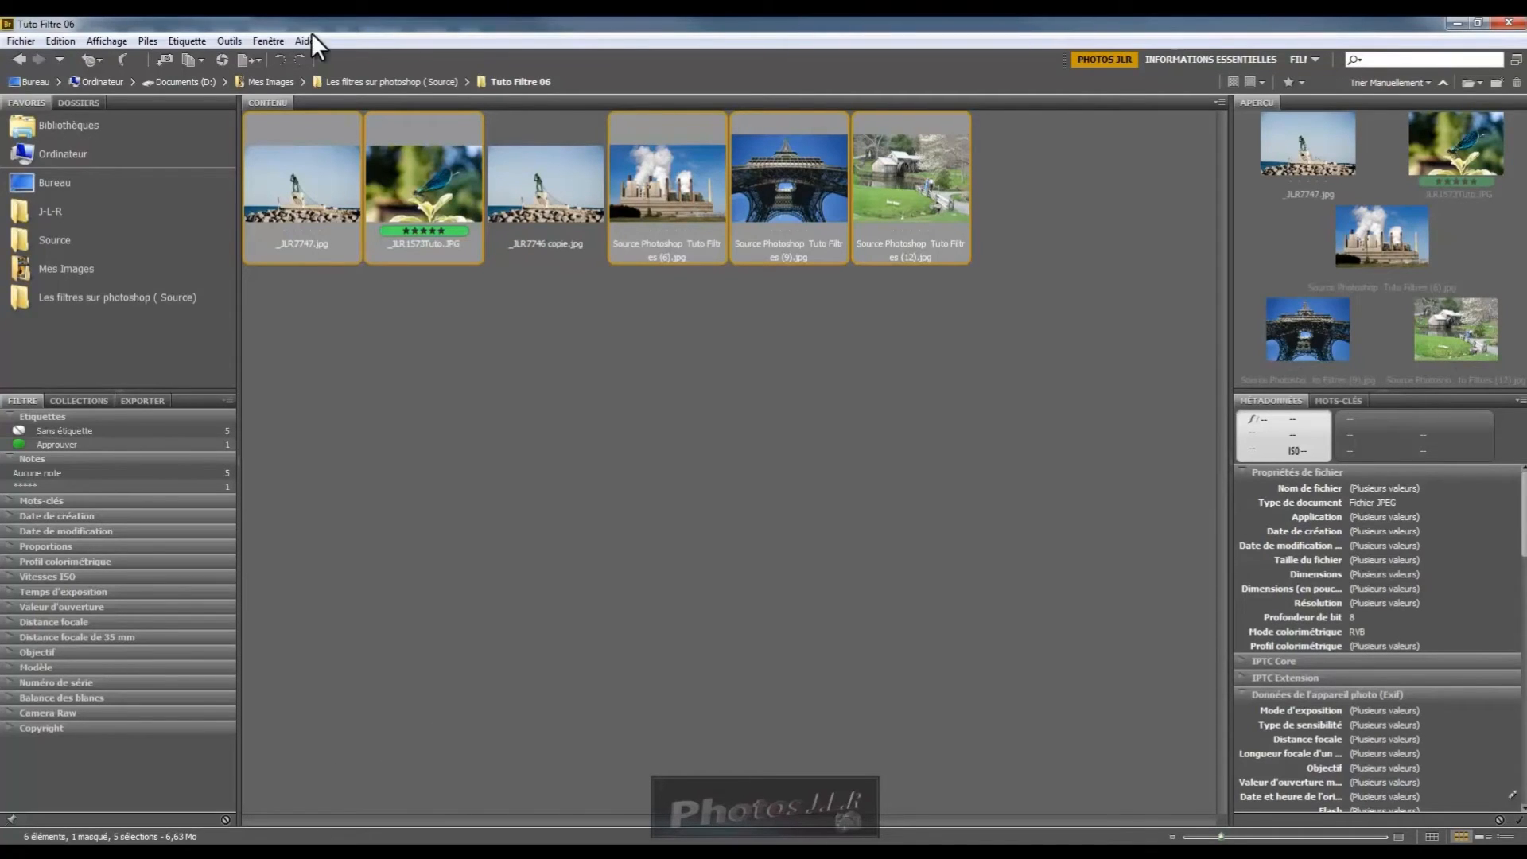
pyautogui.click(223, 38)
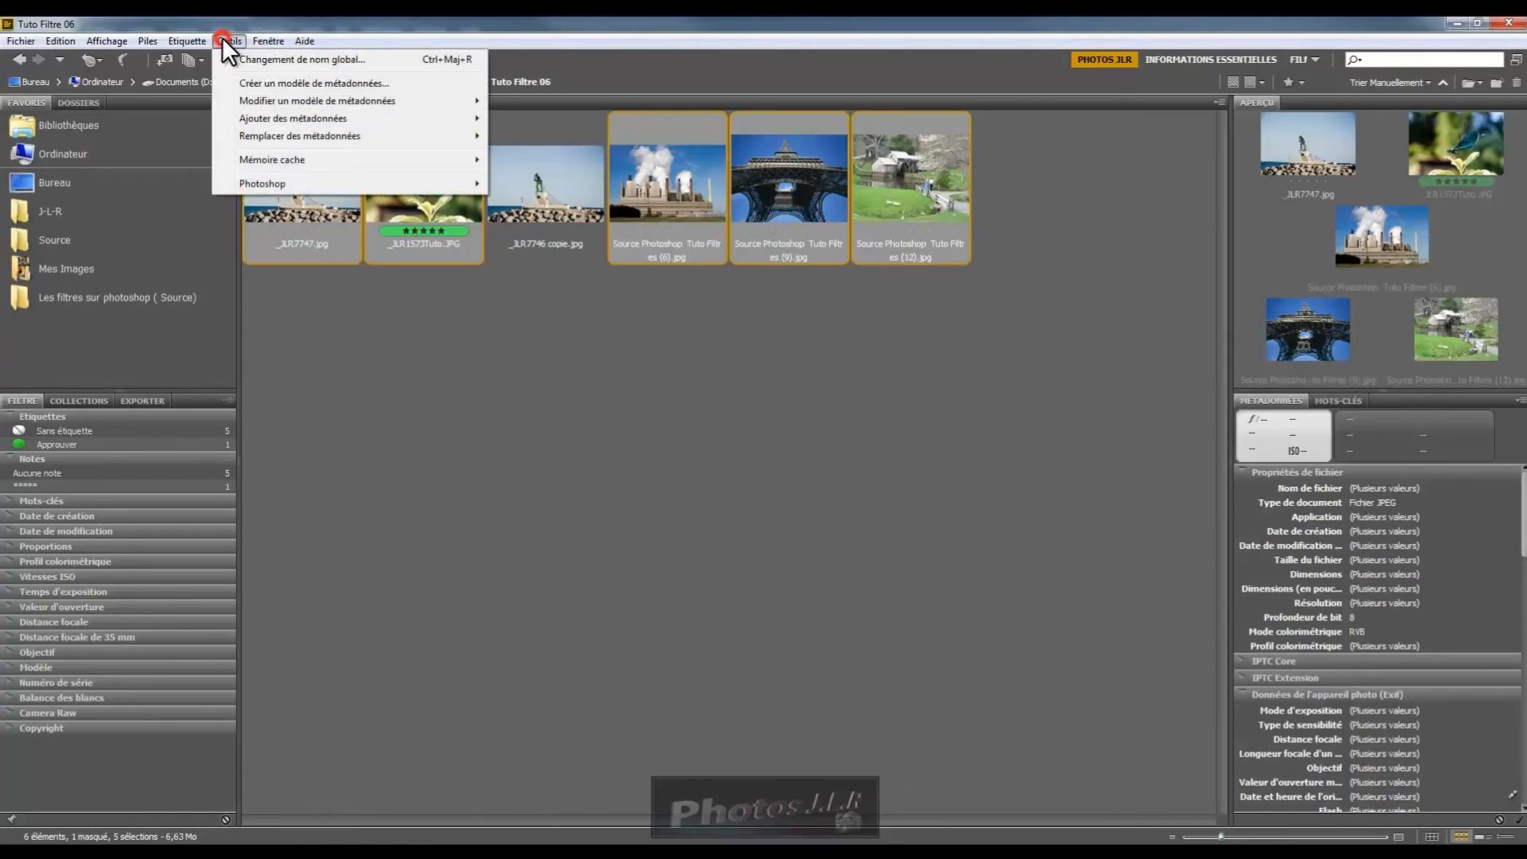
pyautogui.moveTo(263, 183)
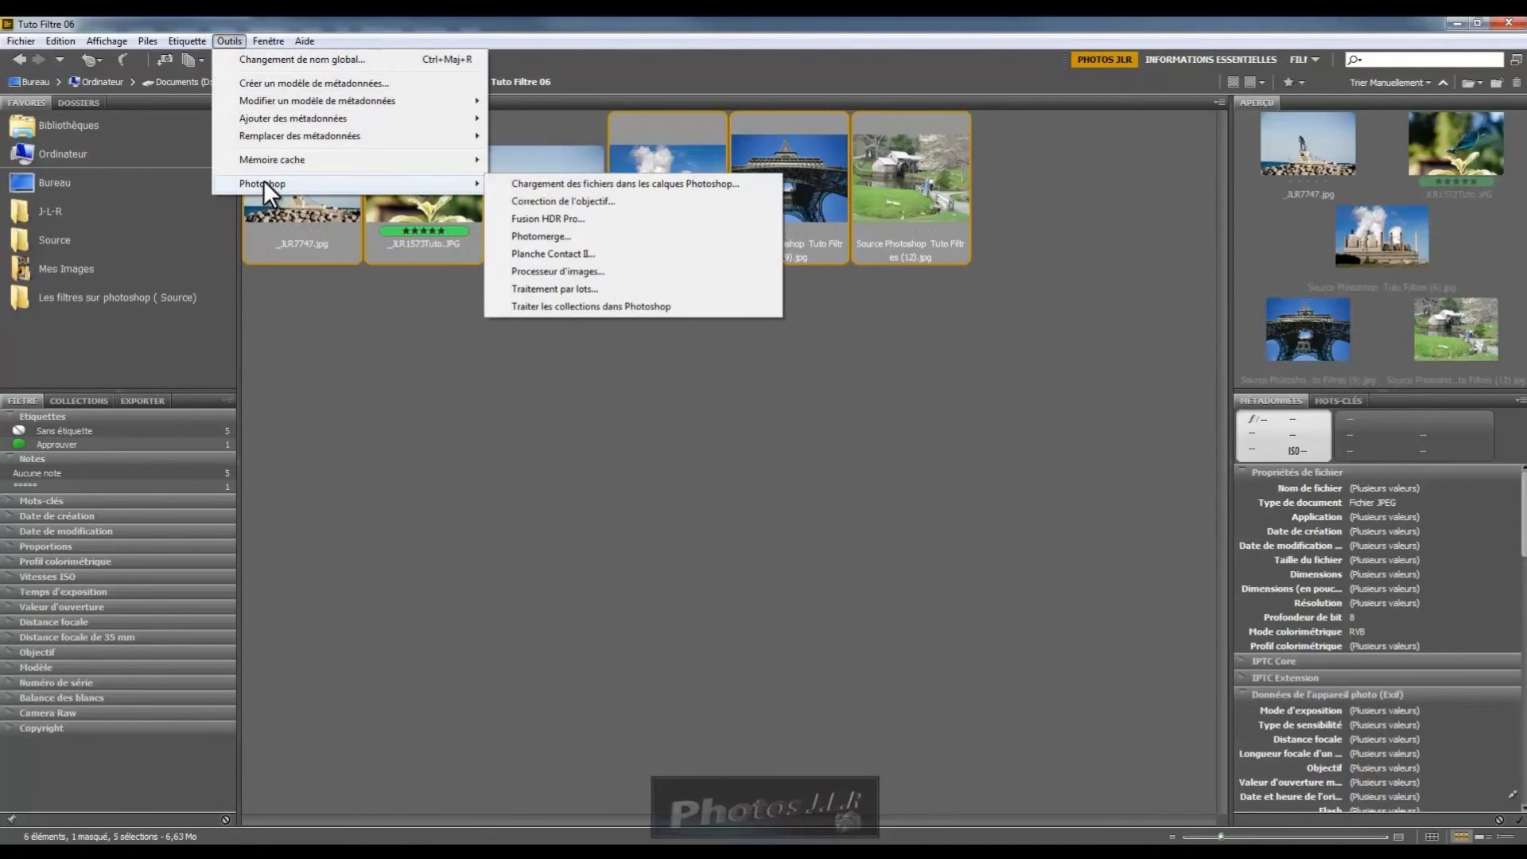
pyautogui.click(533, 288)
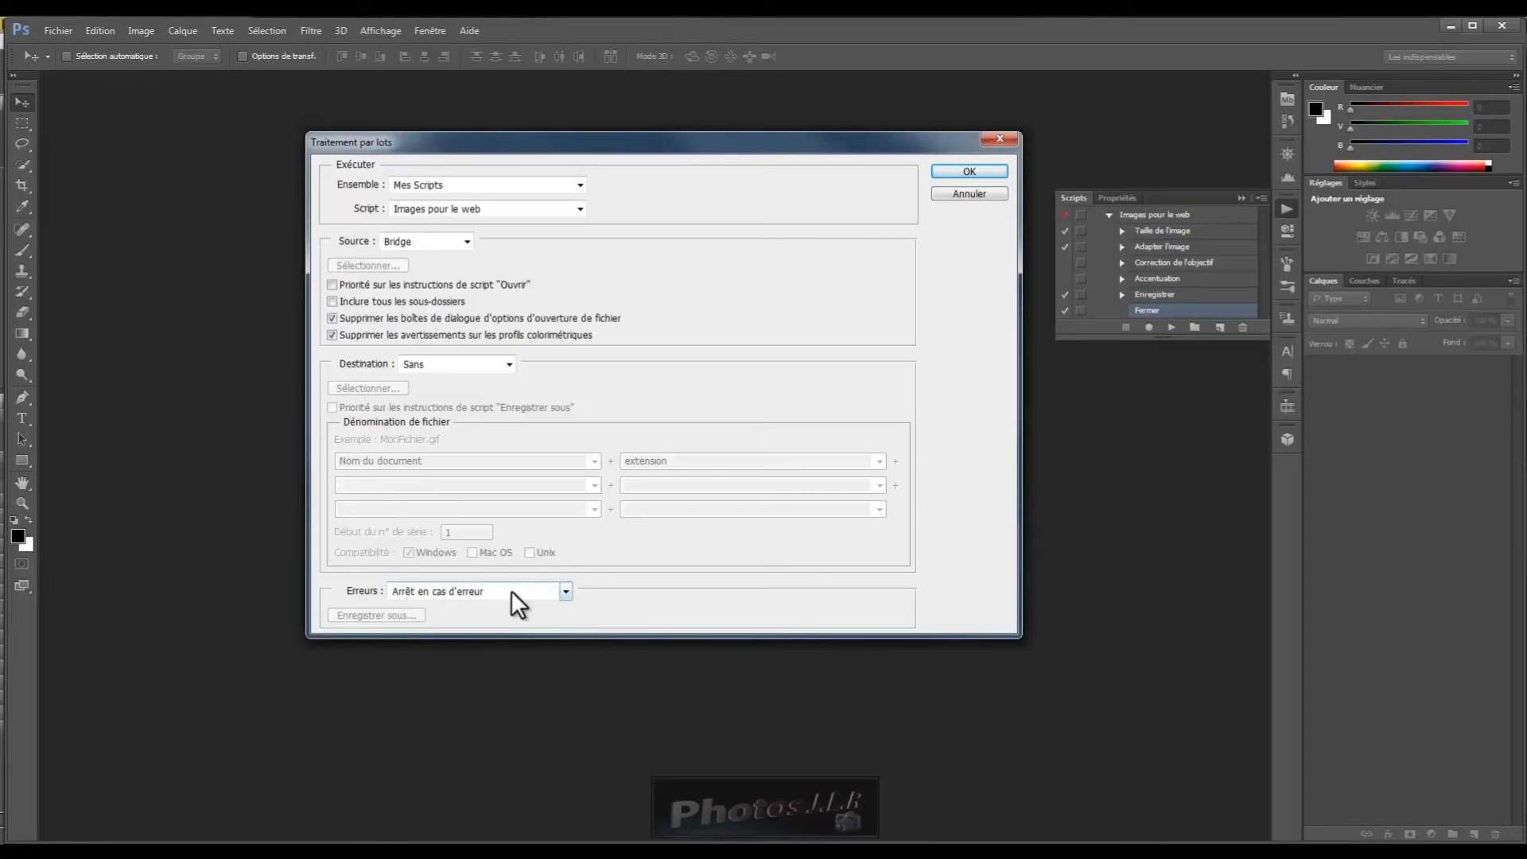
# Step: Set error handling to Arrêt en cas d'erreur and run the Images pour le web batch on the Bridge selection
pyautogui.click(565, 593)
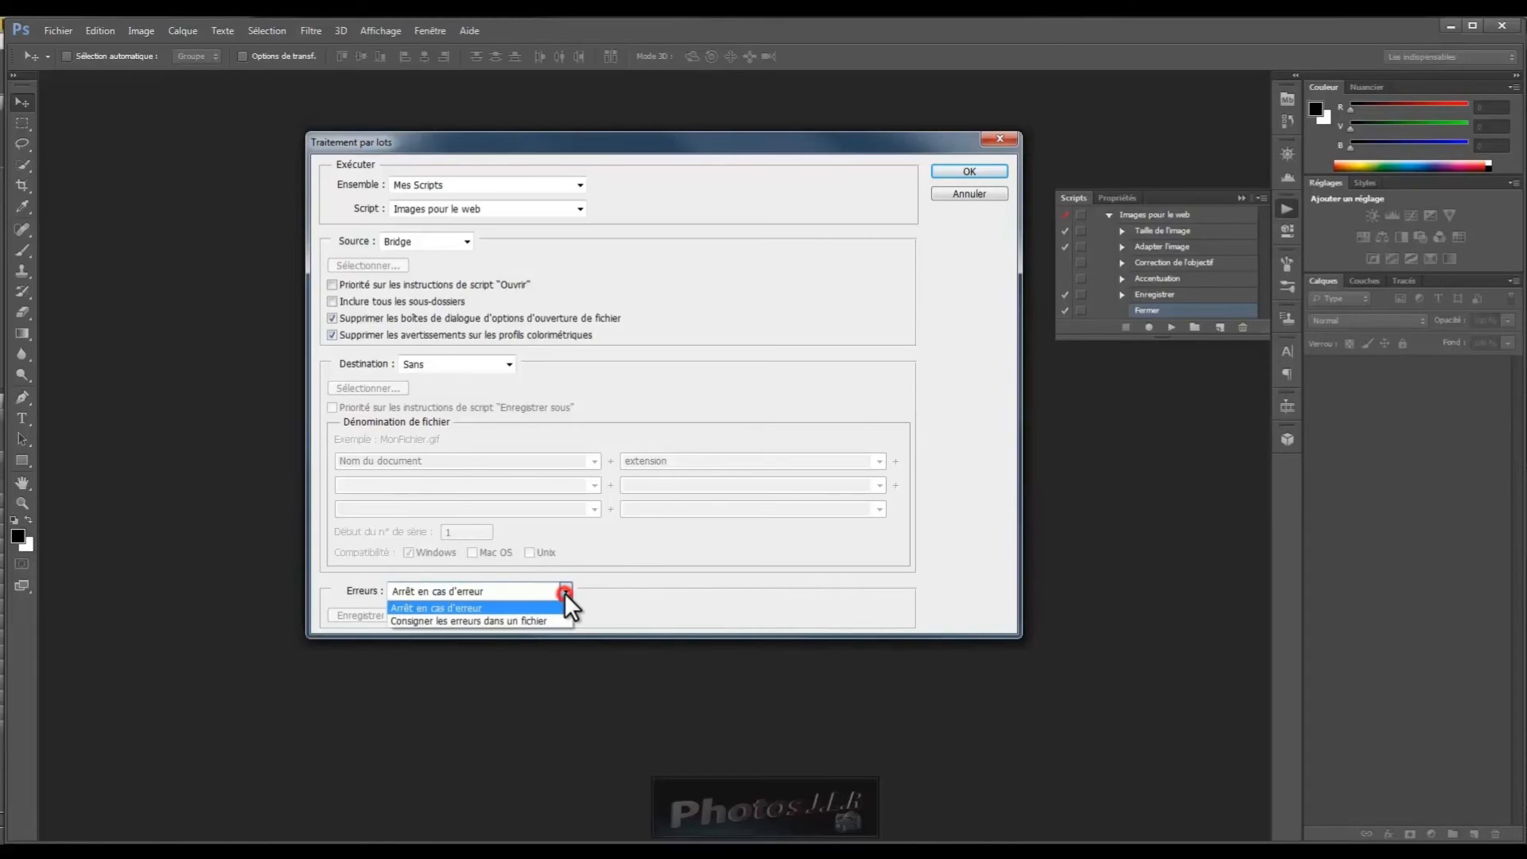
pyautogui.click(457, 606)
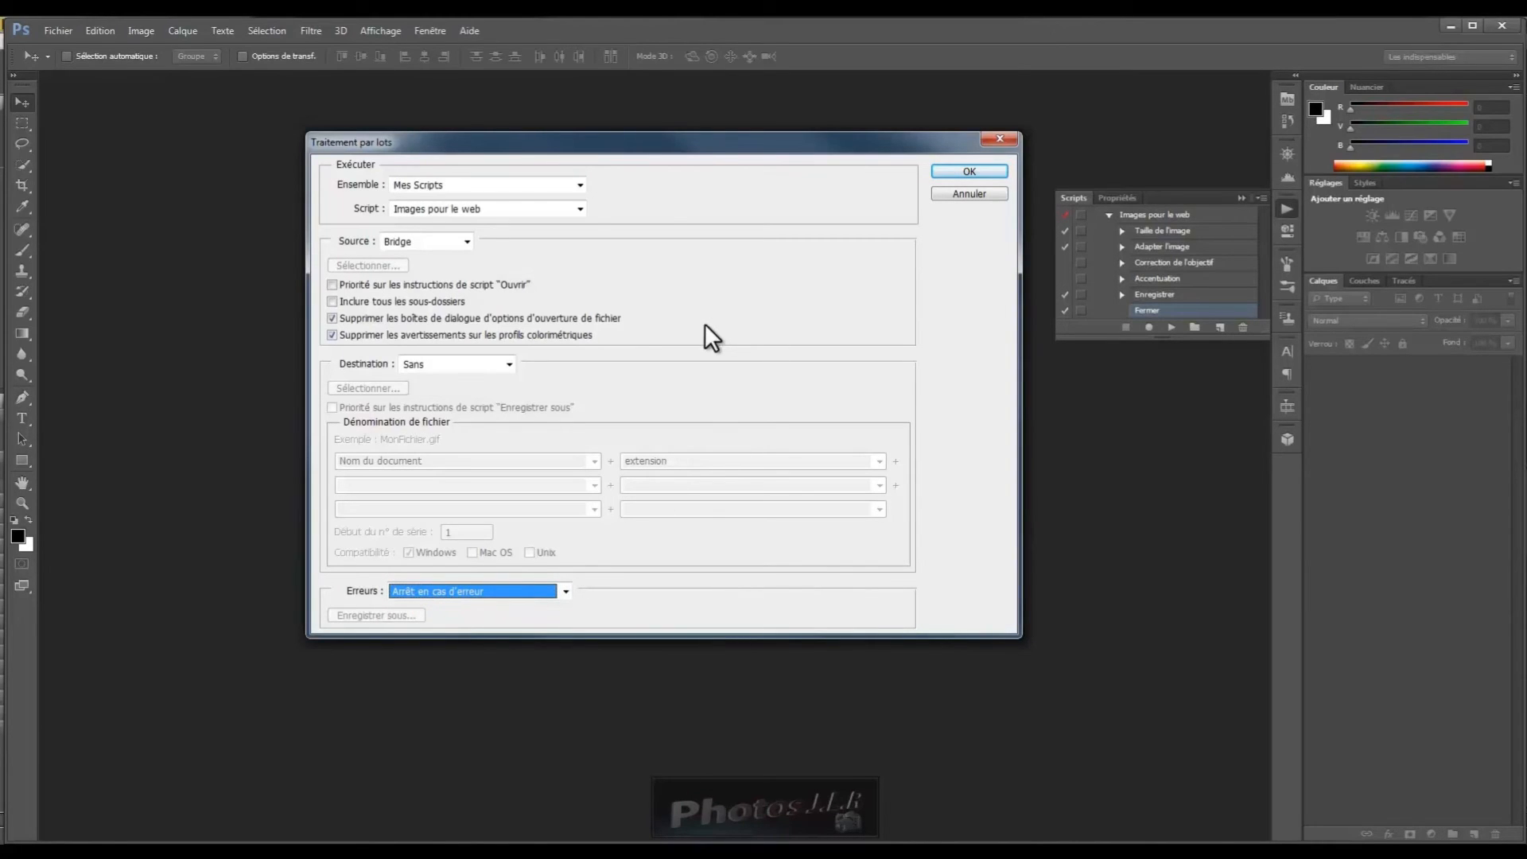
pyautogui.click(971, 168)
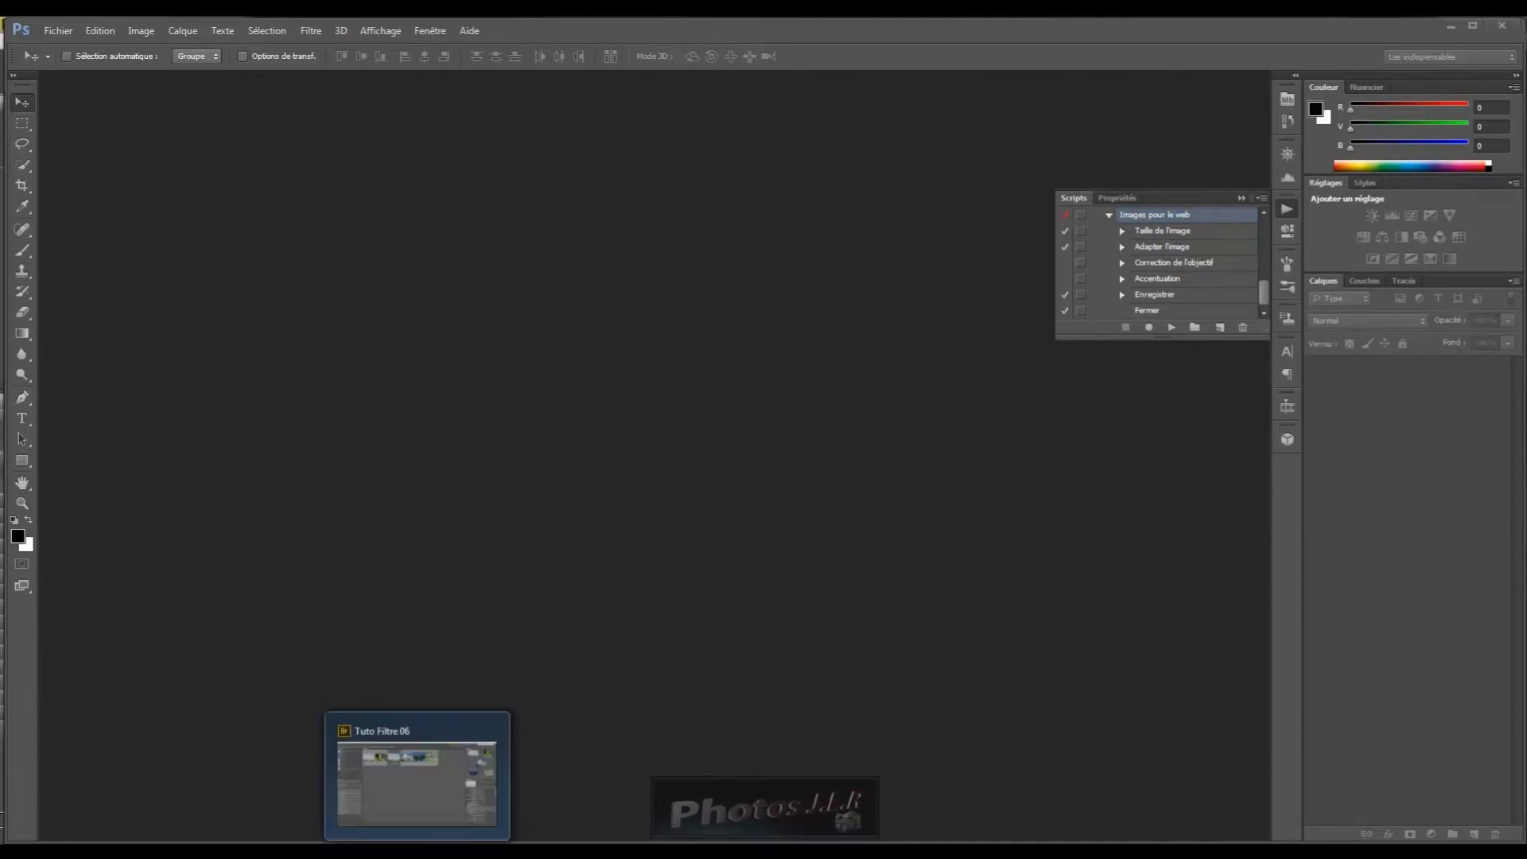
# Step: Switch to Bridge, open the Scripts folder and compare the file size and dimensions of the processed photos with _JLR7746 copie.jpg
pyautogui.click(419, 787)
pyautogui.click(489, 311)
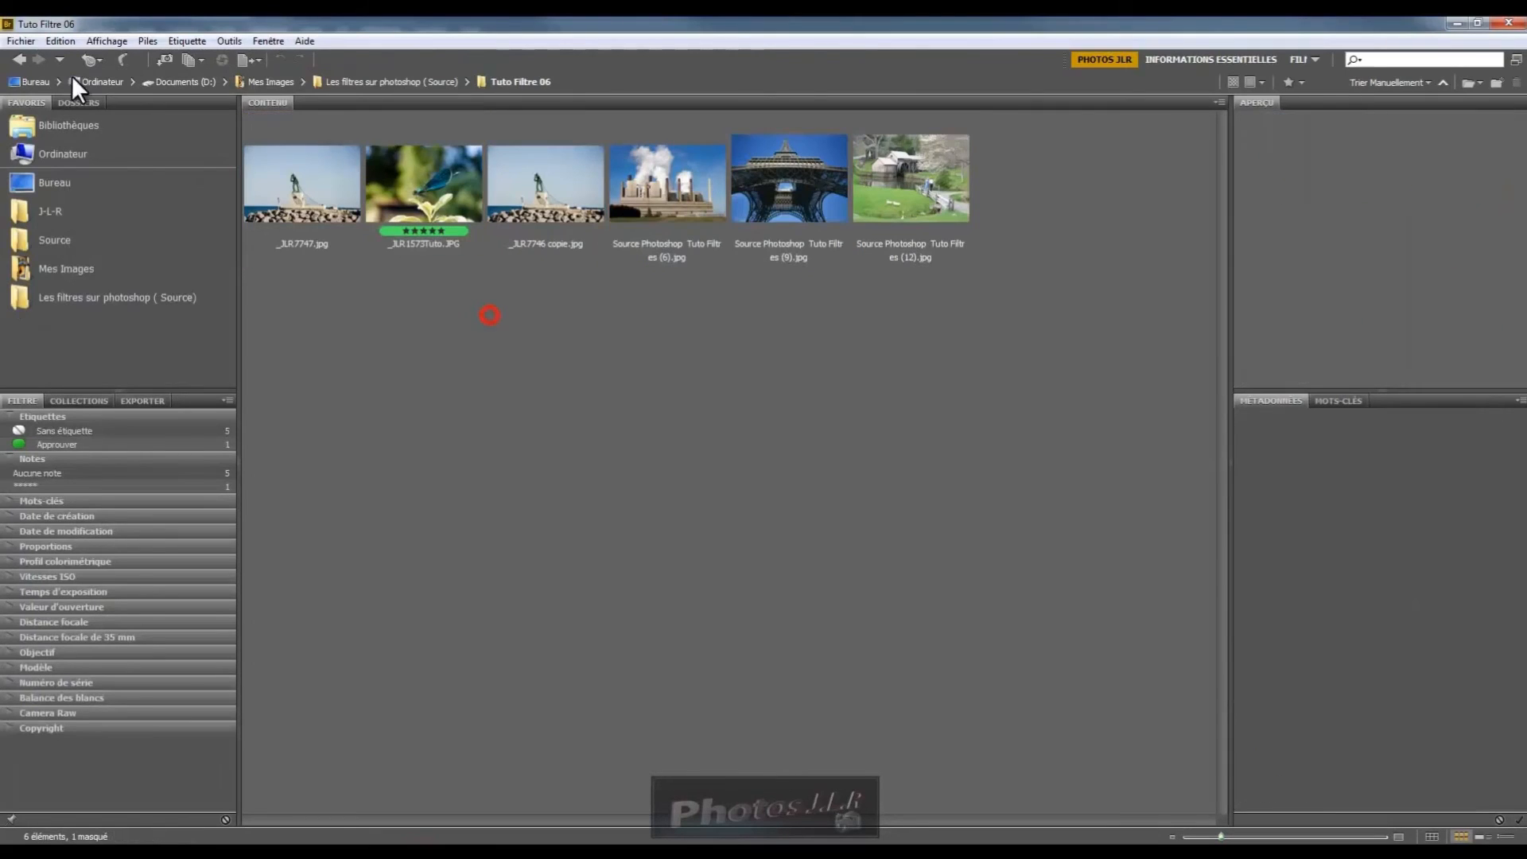
pyautogui.click(17, 58)
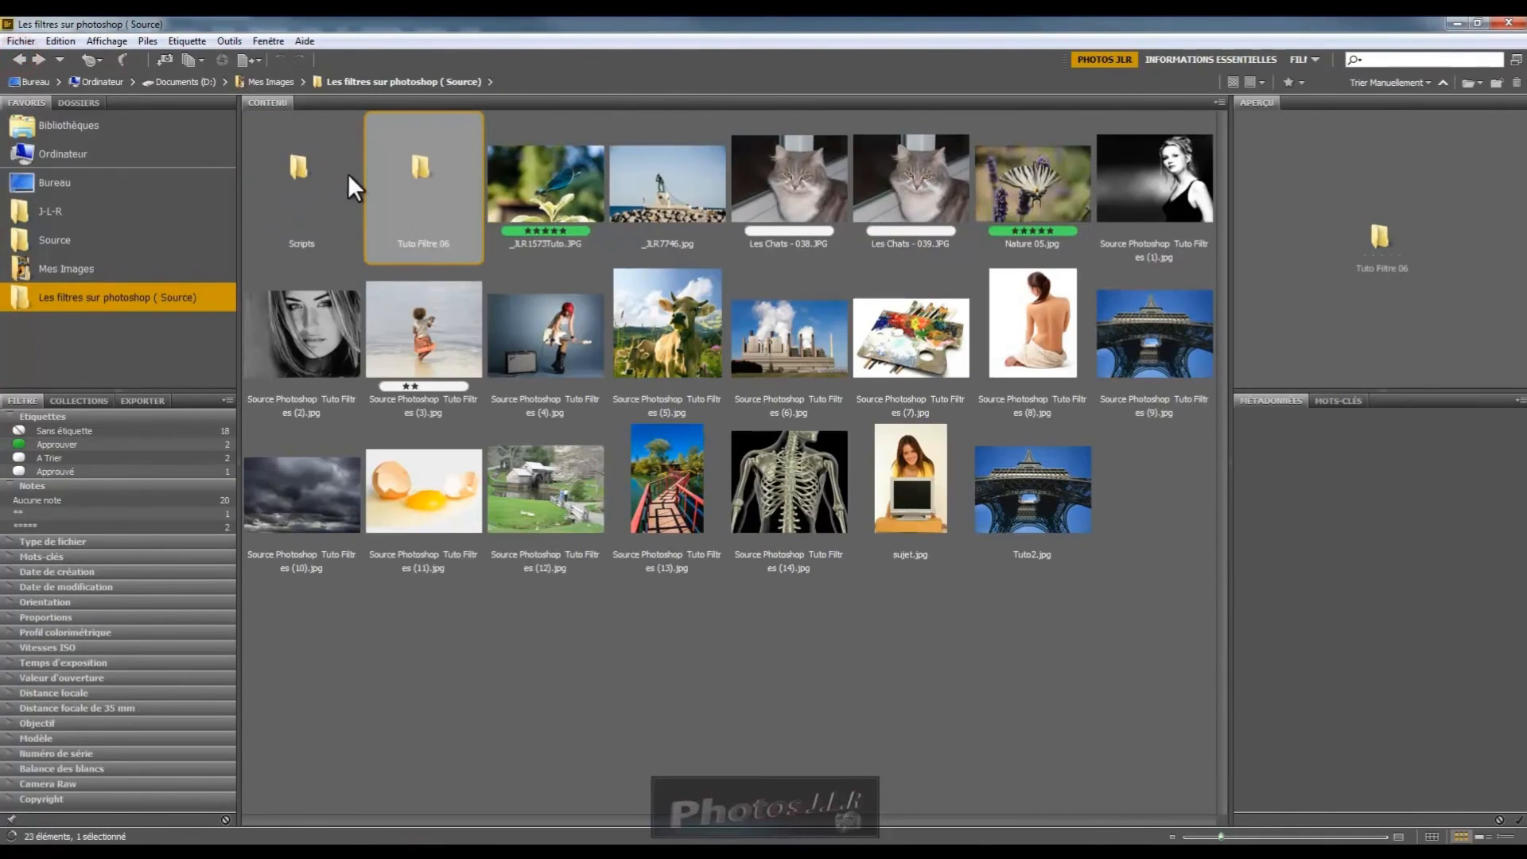
pyautogui.doubleClick(296, 169)
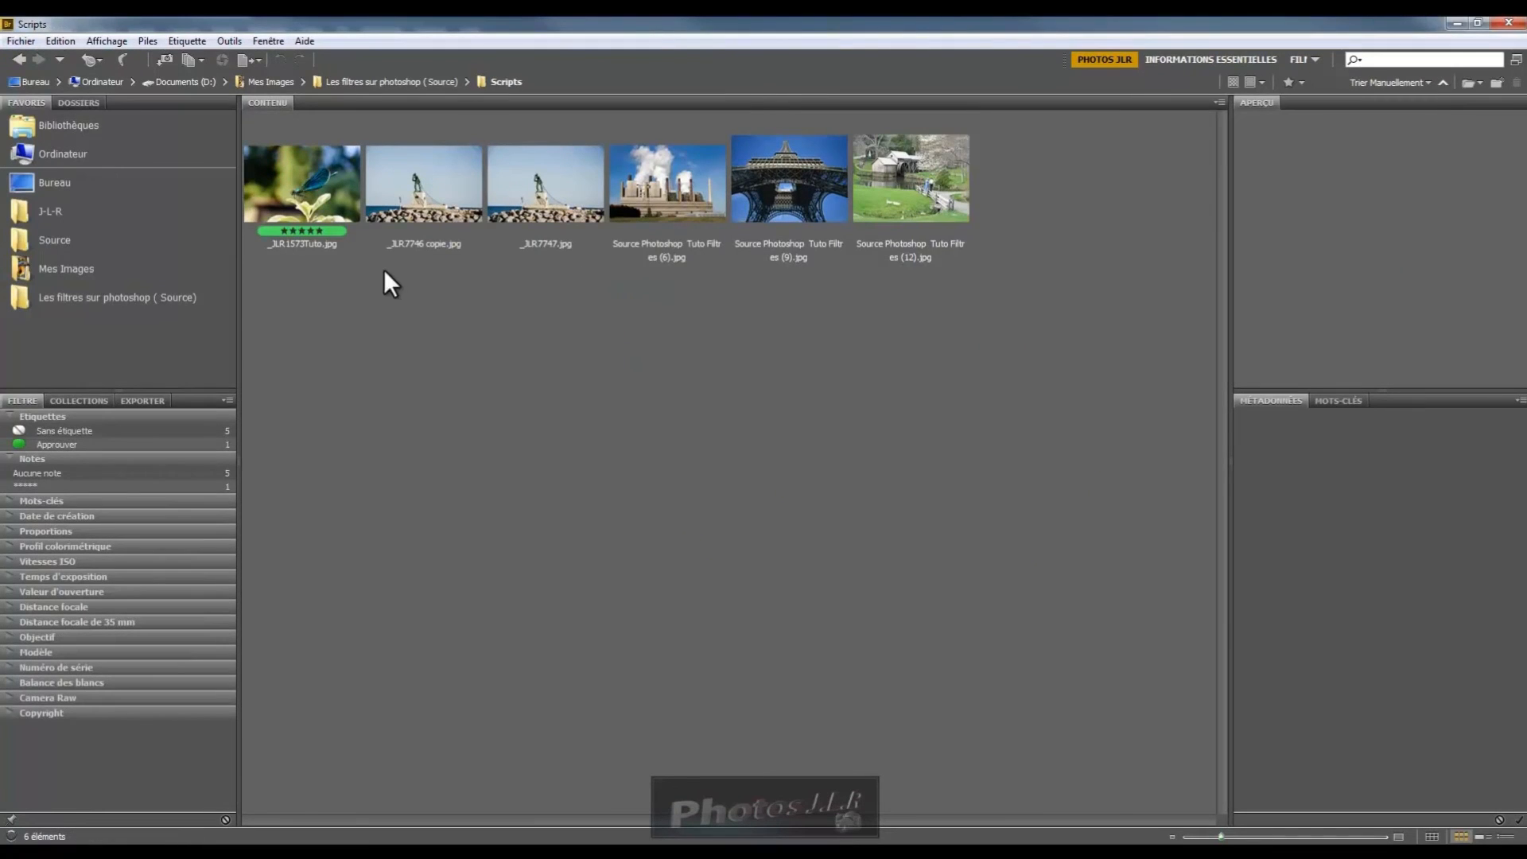
pyautogui.click(346, 213)
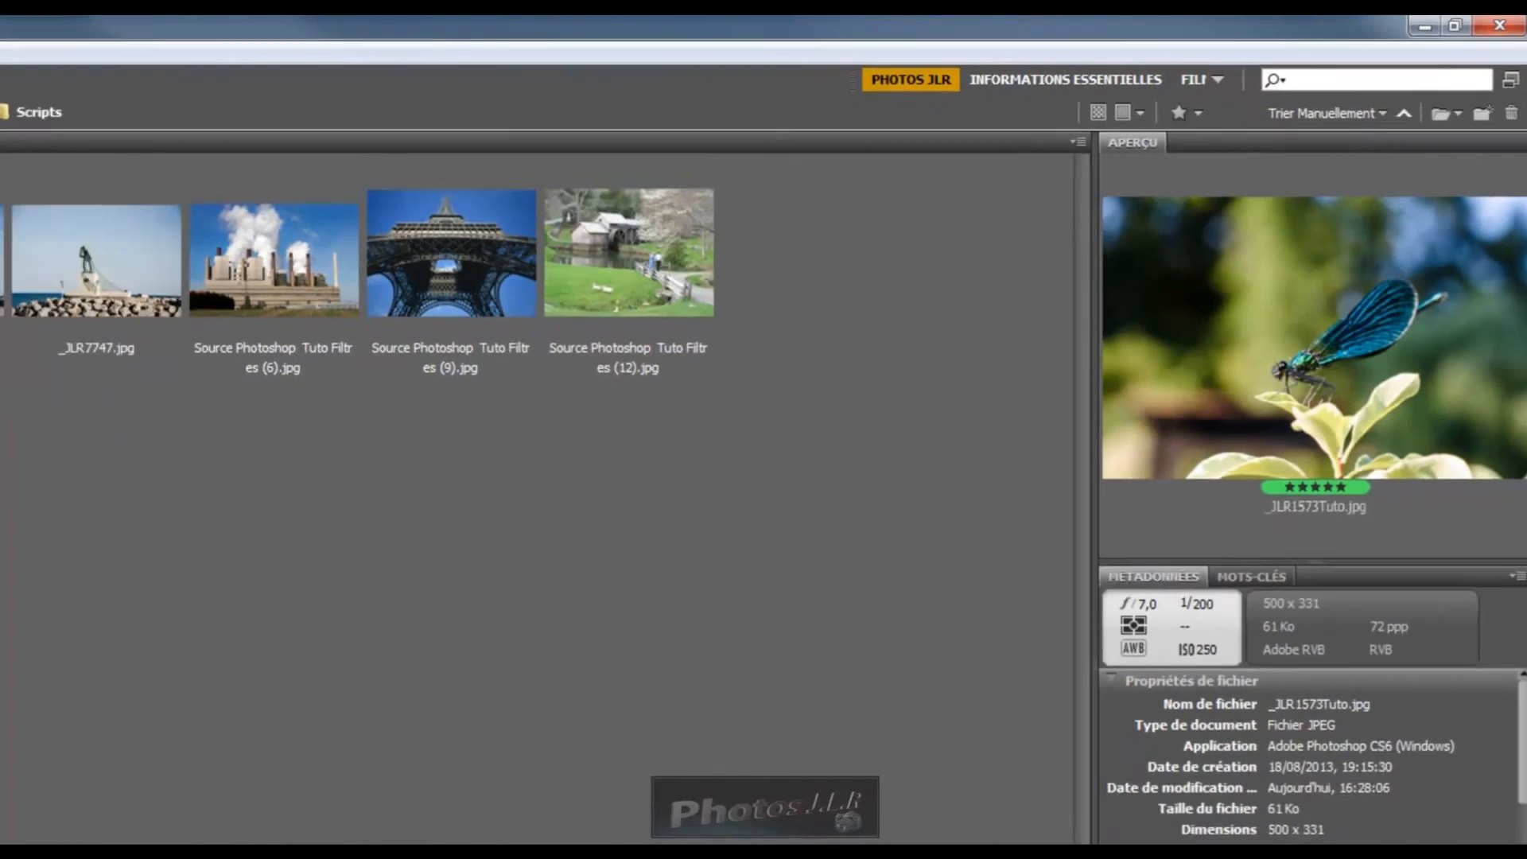
pyautogui.click(406, 197)
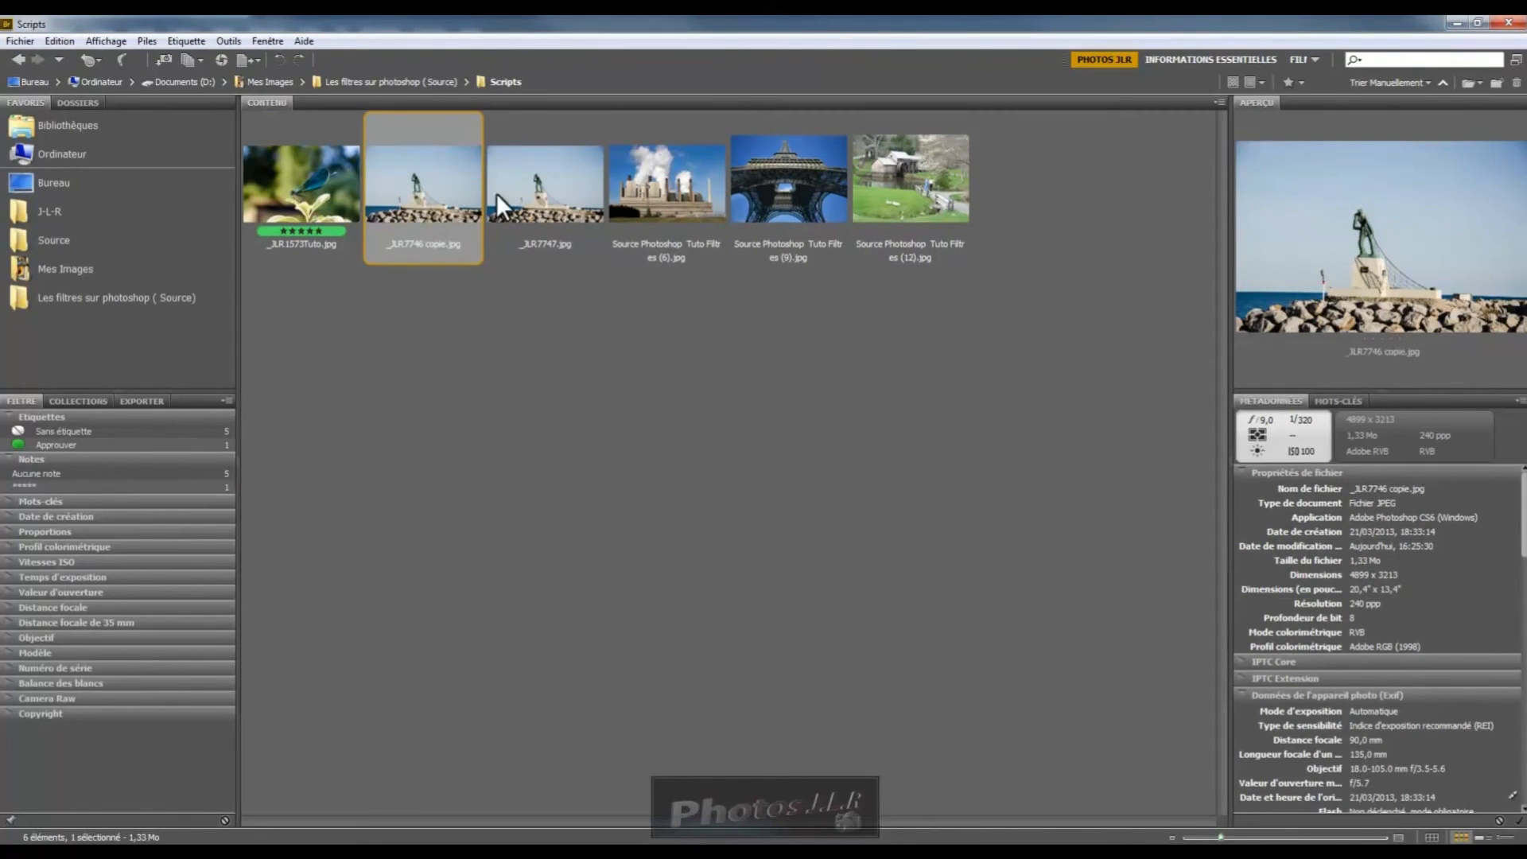
pyautogui.click(566, 194)
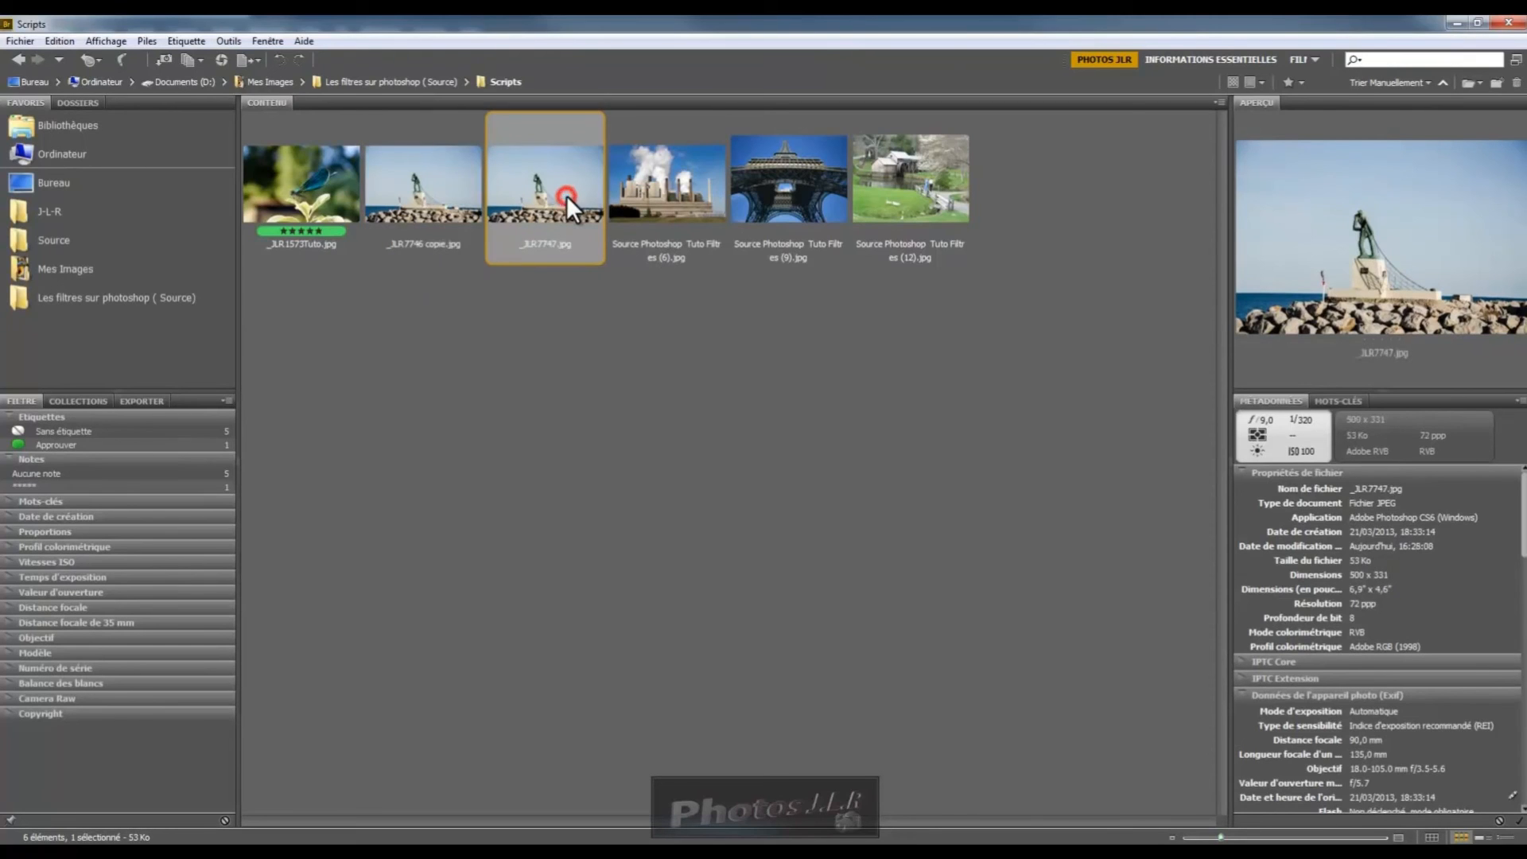
pyautogui.click(458, 204)
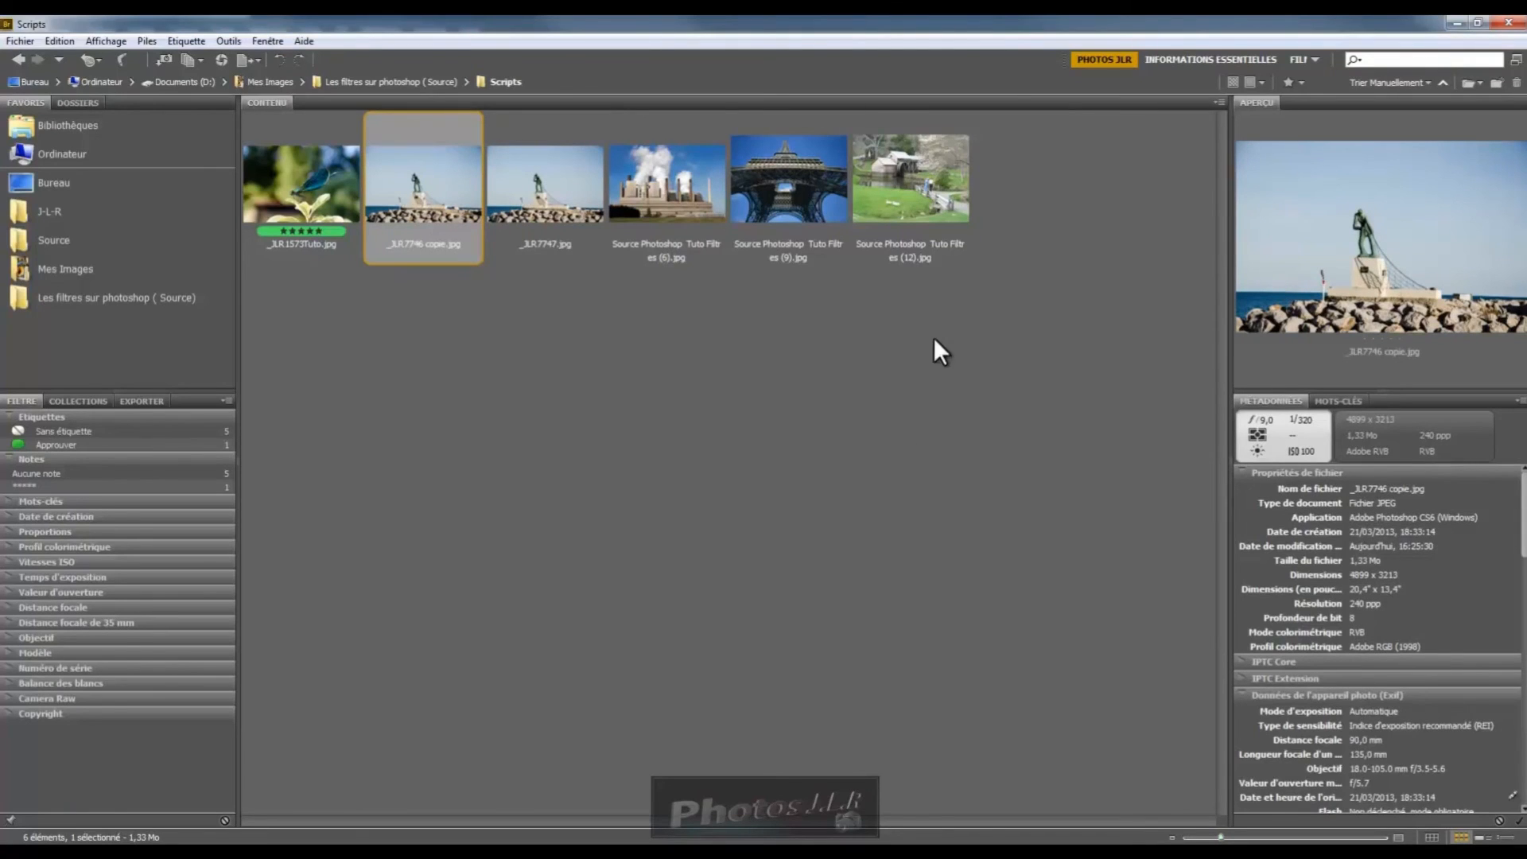
# Step: Delete _JLR7746 copie.jpg from the Scripts folder and confirm its removal
pyautogui.rightClick(424, 185)
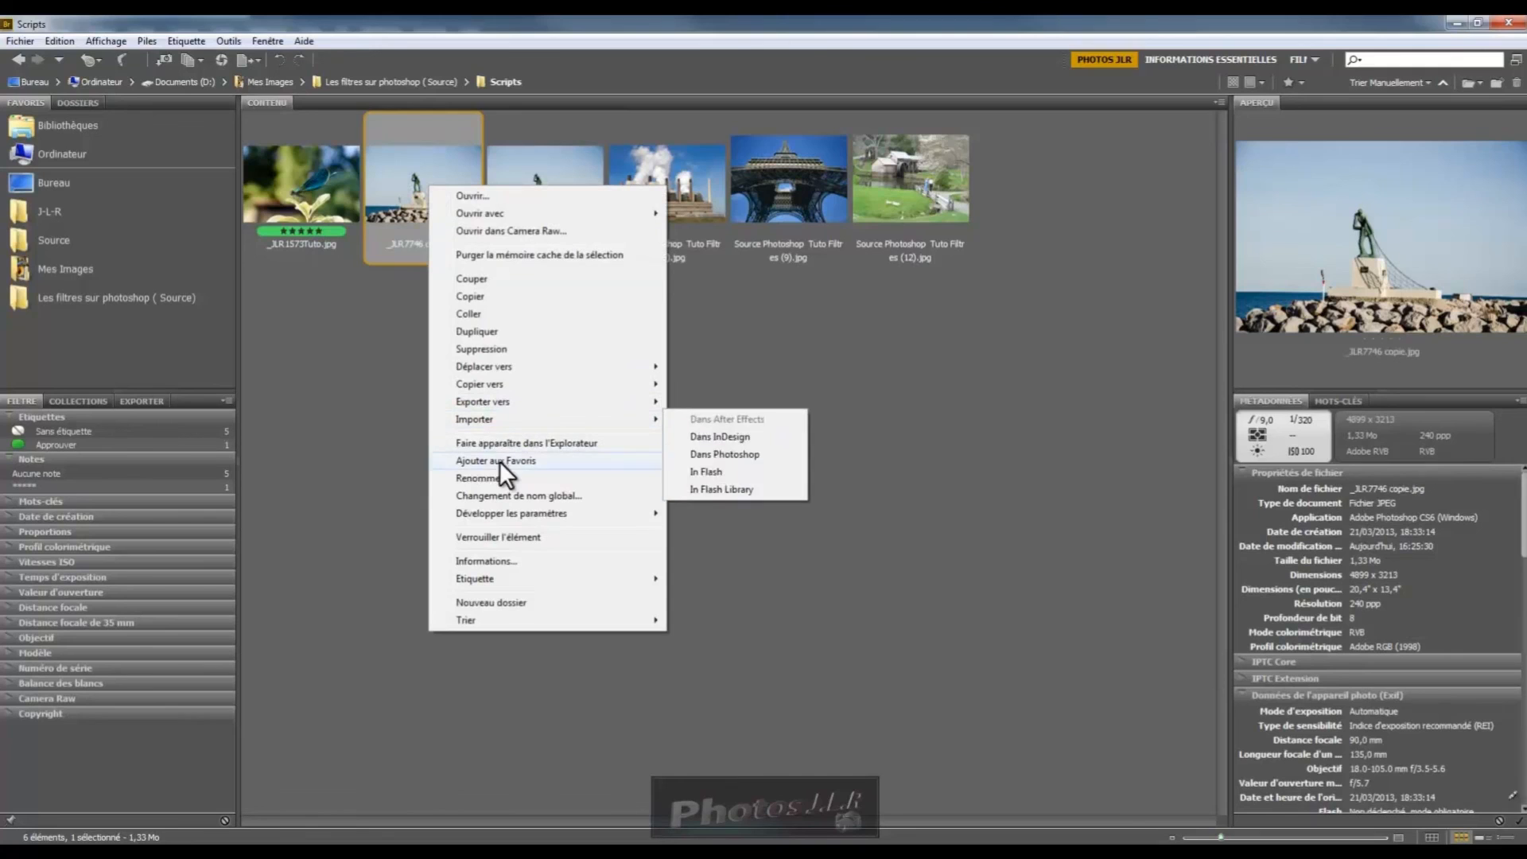
pyautogui.click(480, 348)
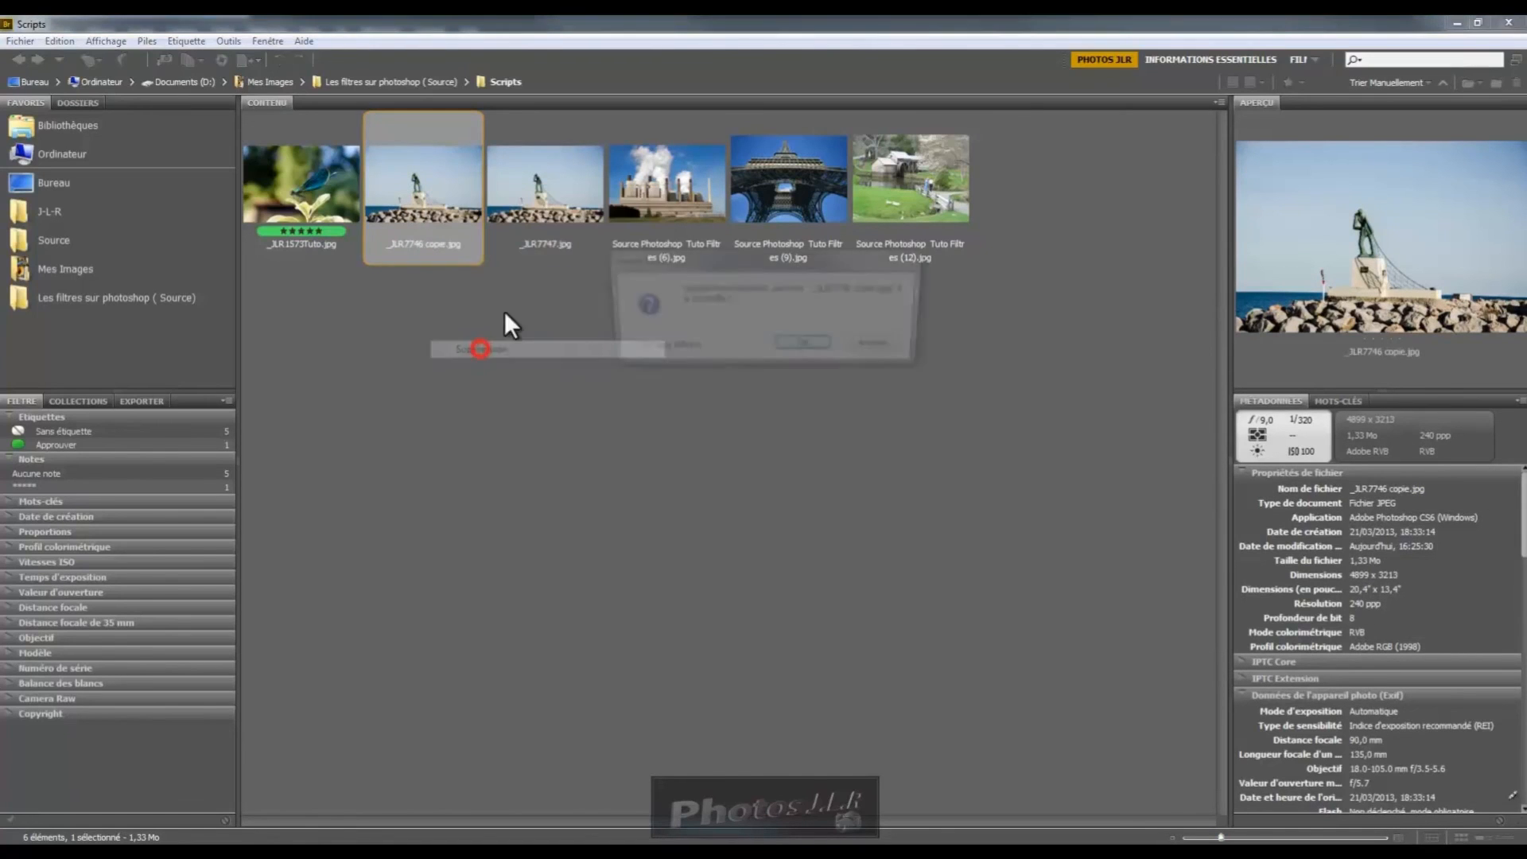
pyautogui.click(793, 344)
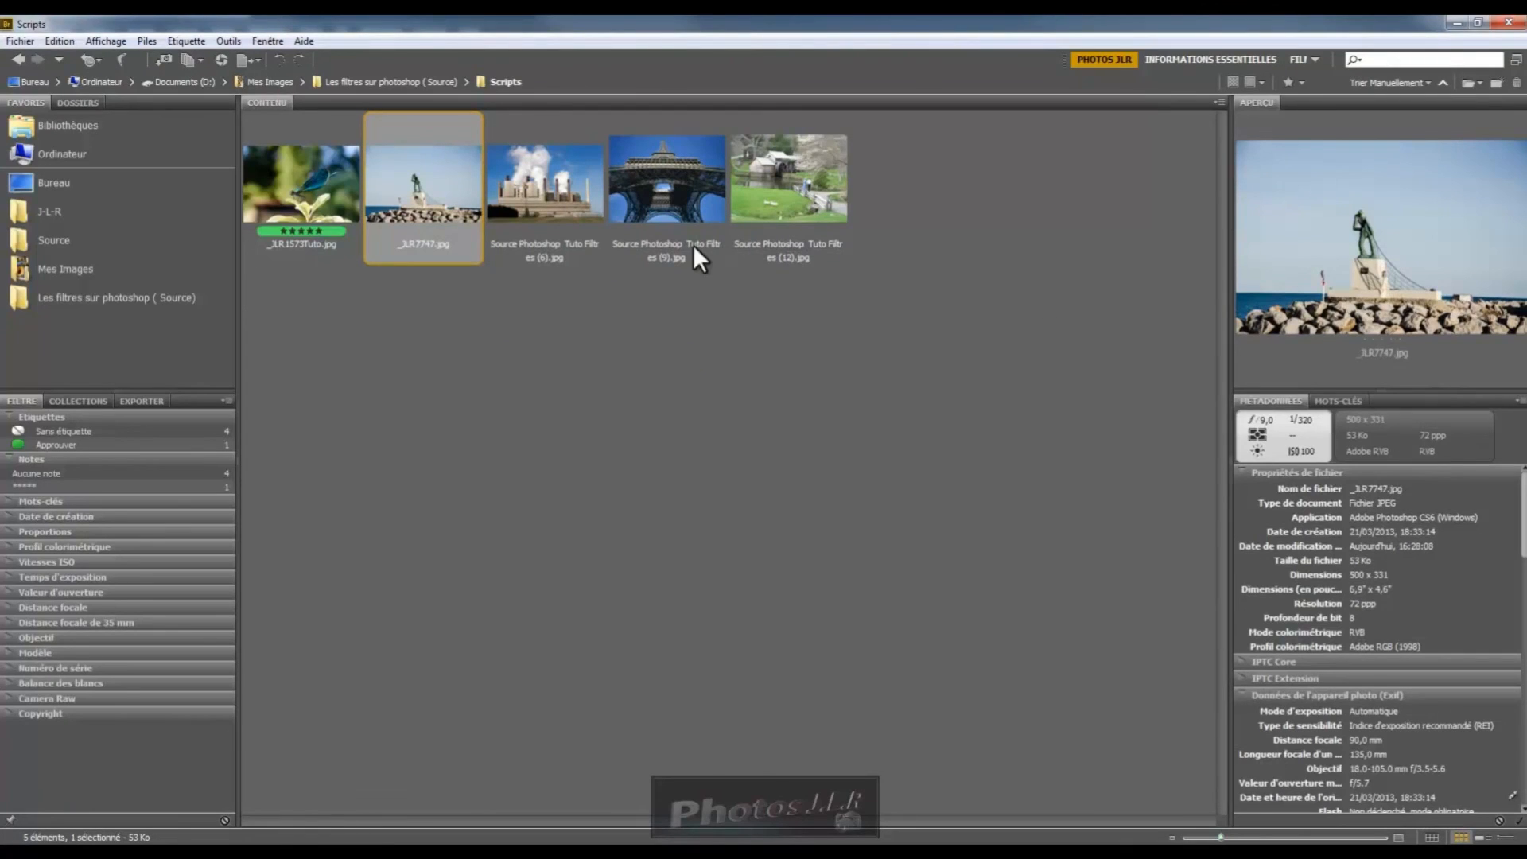
# Step: Check the file size and dimensions of the processed photos Source Photoshop Tuto Filtres (6), (9) and (12), and clear the selection
pyautogui.click(544, 189)
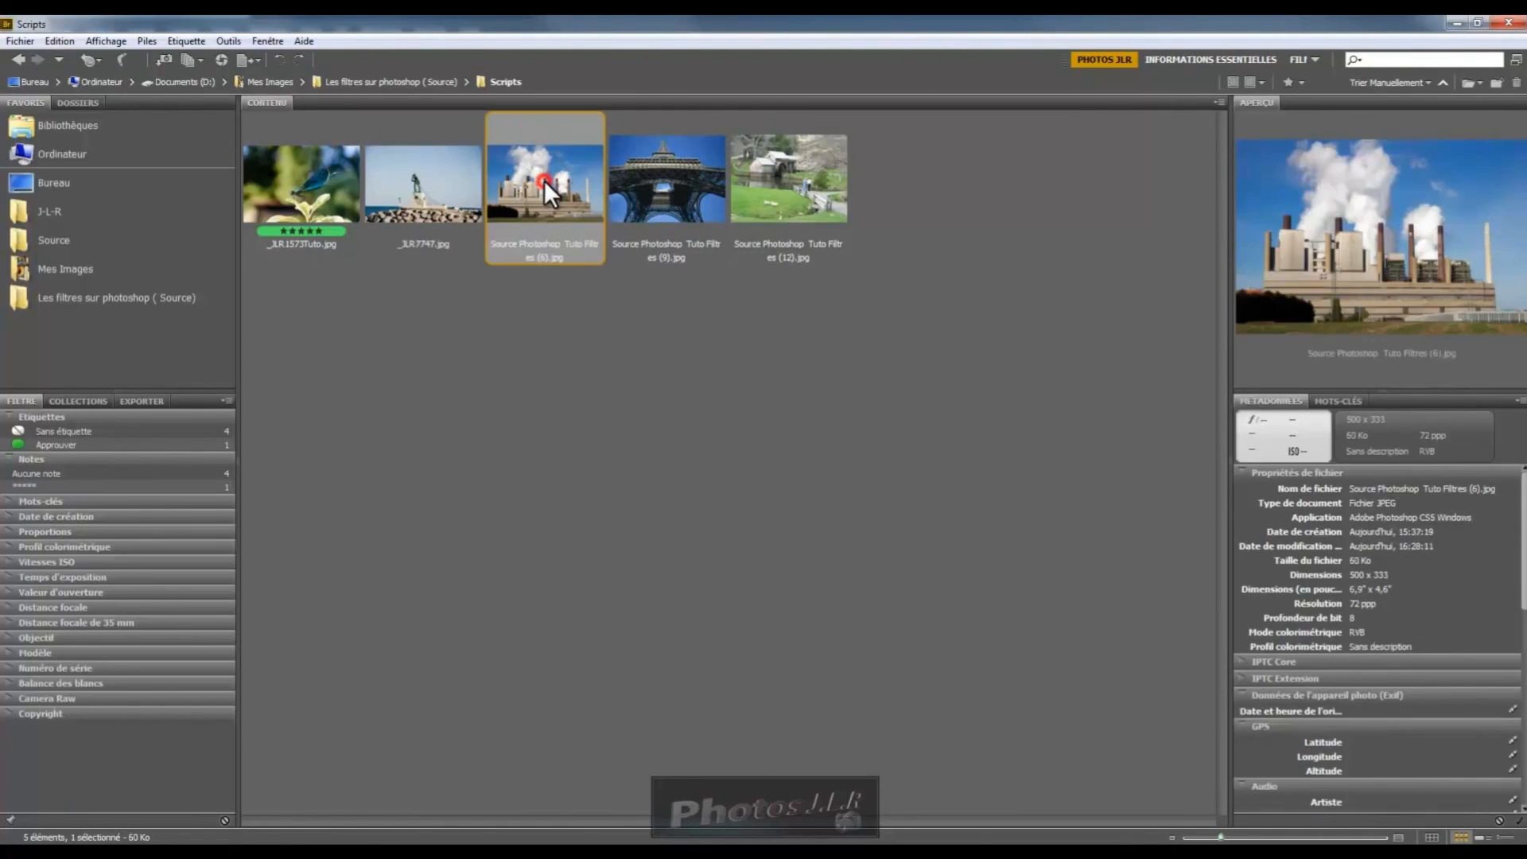
pyautogui.click(656, 200)
pyautogui.click(785, 188)
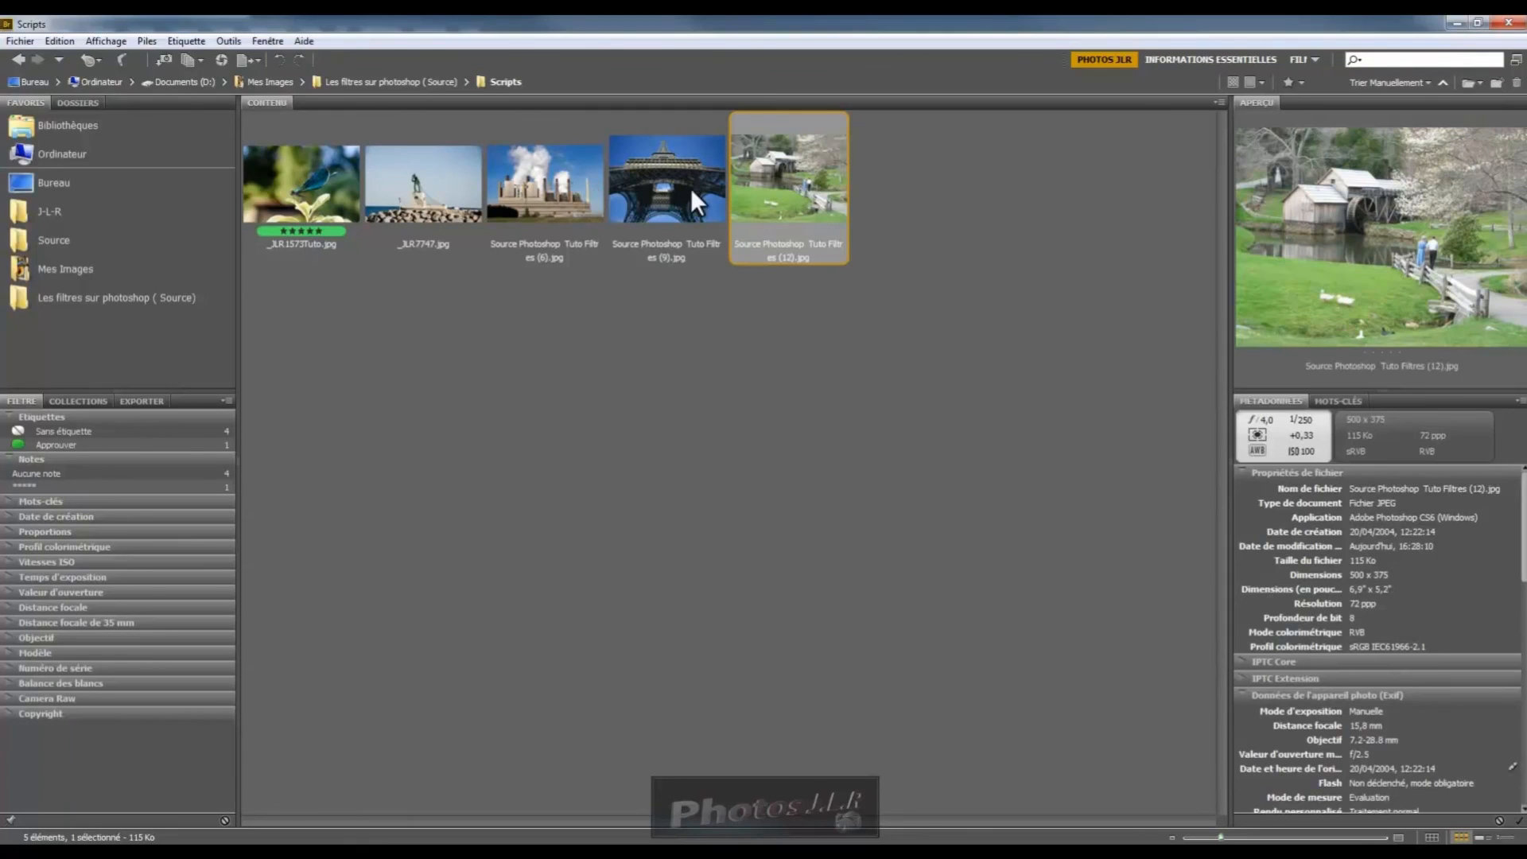
pyautogui.click(662, 323)
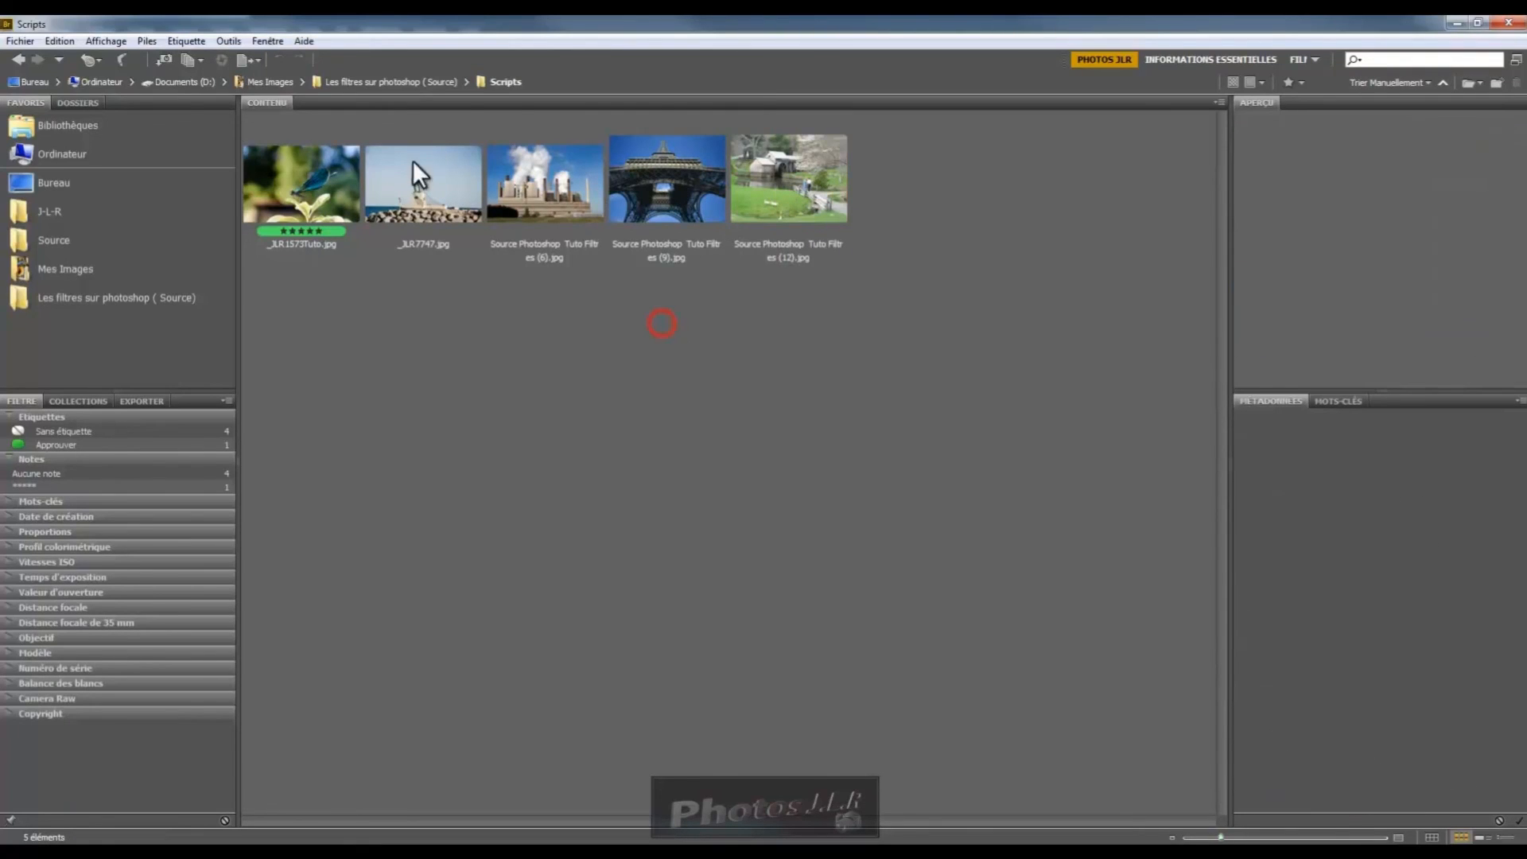